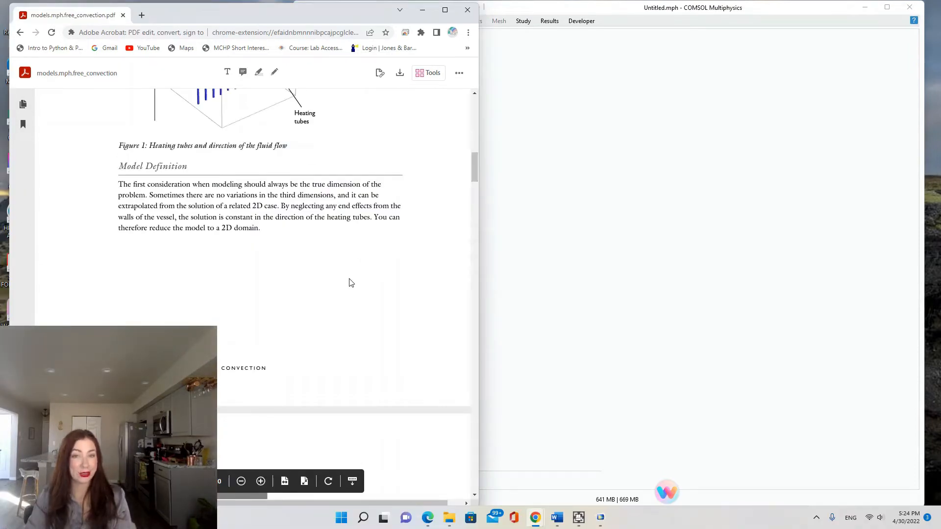
Read the tutorial's title page, introduction, Figure 1 of the heating tubes and the start of the model definition.
scroll(336, 277, up, 3)
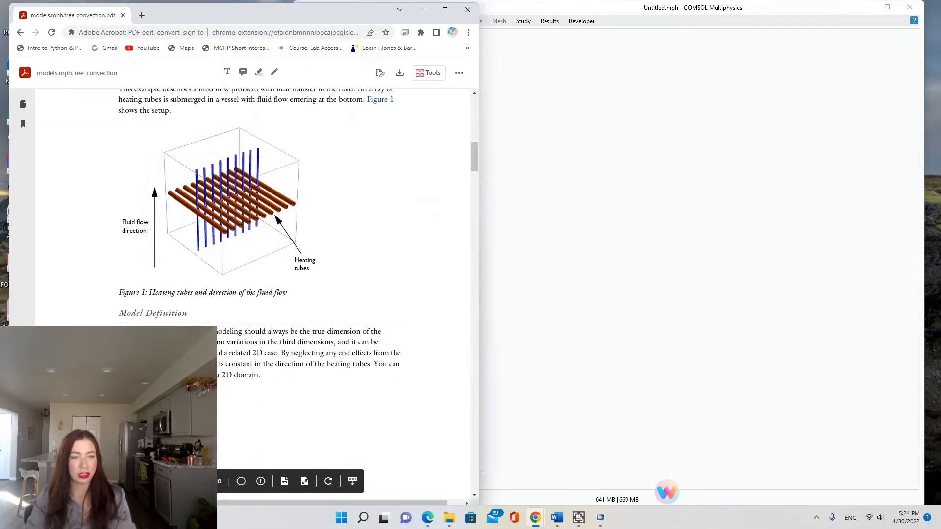
scroll(222, 340, up, 3)
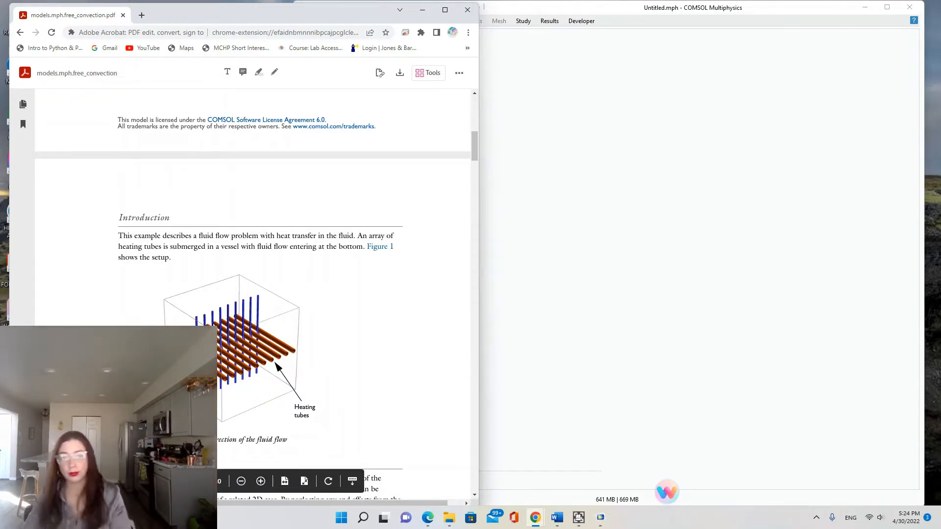
scroll(252, 294, down, 1)
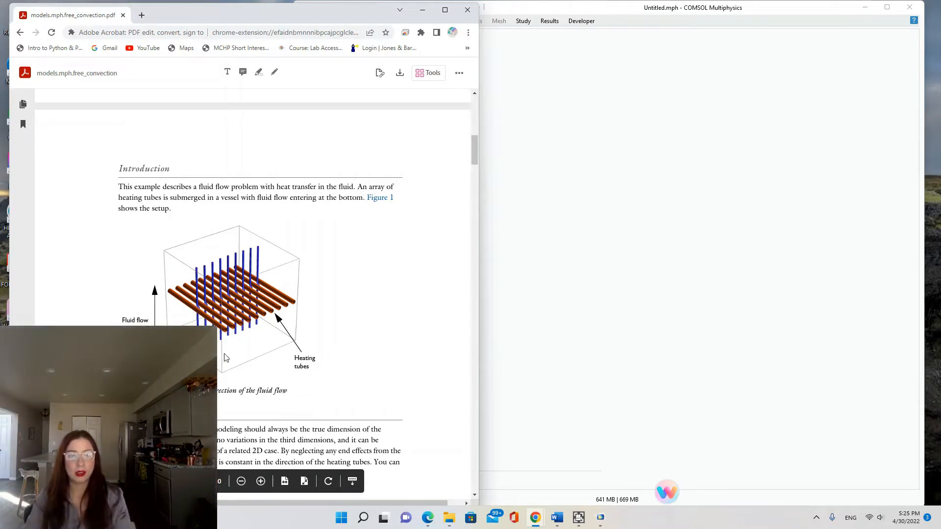
scroll(221, 337, down, 2)
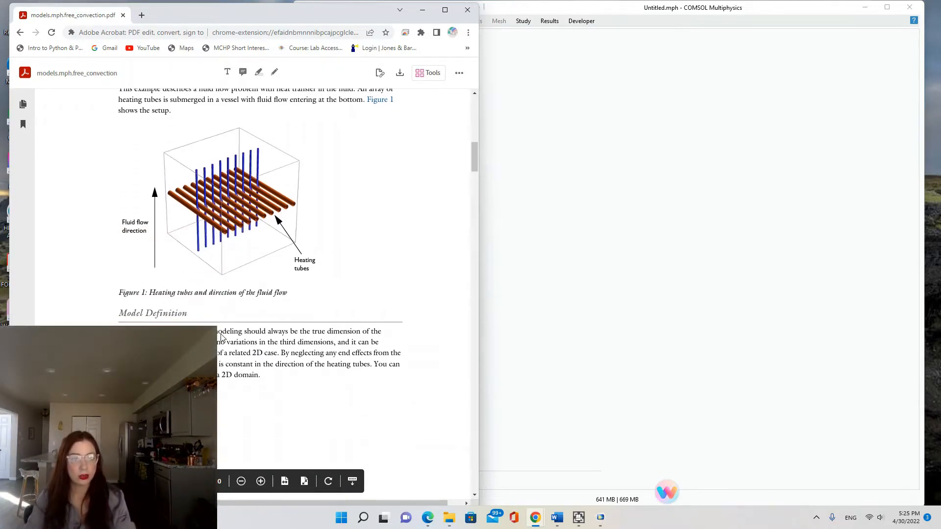
scroll(222, 333, up, 2)
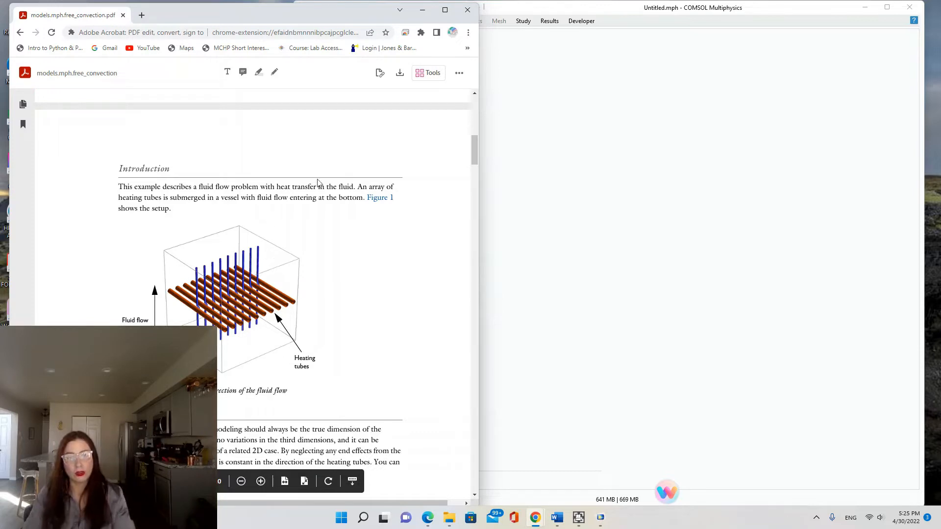
scroll(340, 261, up, 8)
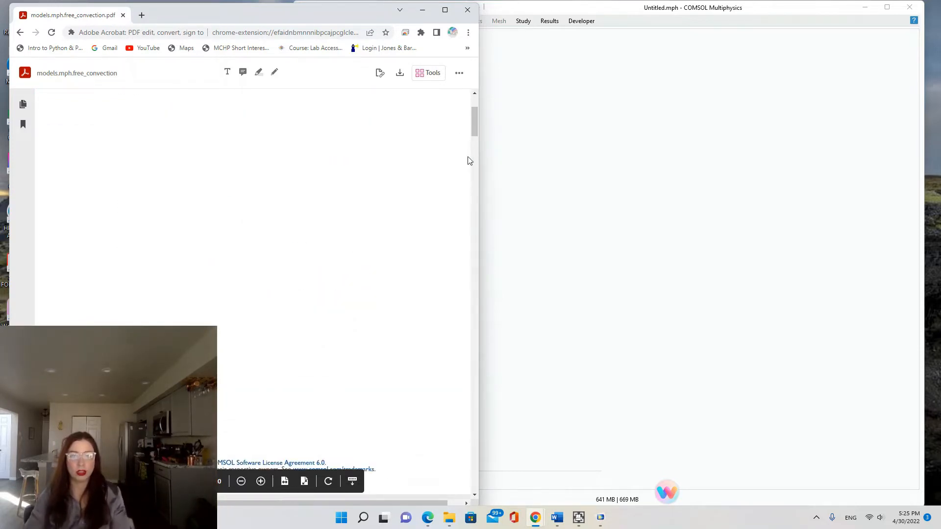
scroll(475, 125, up, 3)
scroll(470, 123, up, 1)
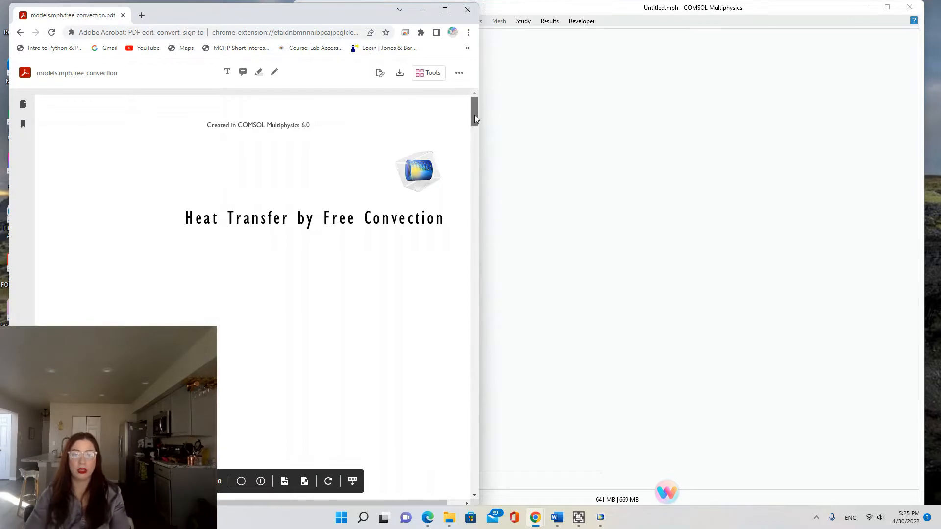
drag(475, 114, 476, 157)
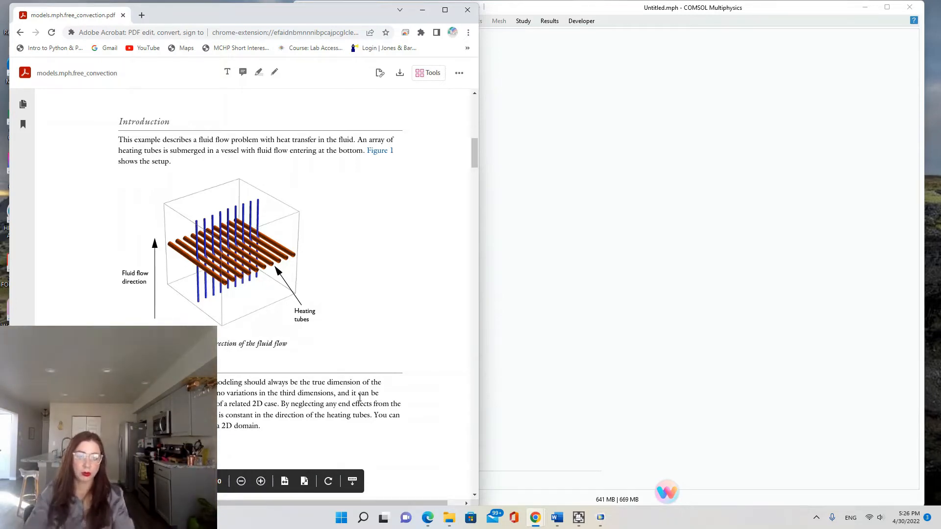
scroll(298, 378, down, 1)
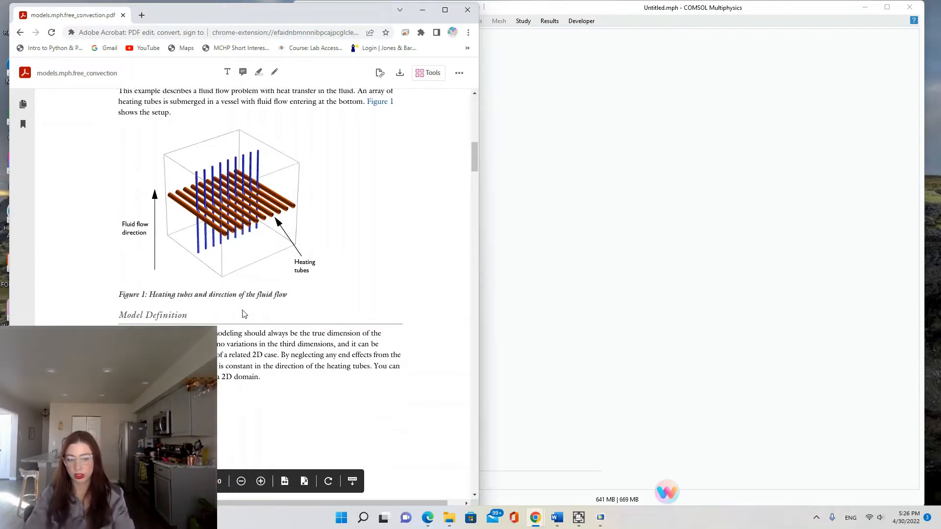
Read the symmetry explanation around Figure 2 and the governing equations section of the free convection tutorial.
scroll(251, 353, down, 12)
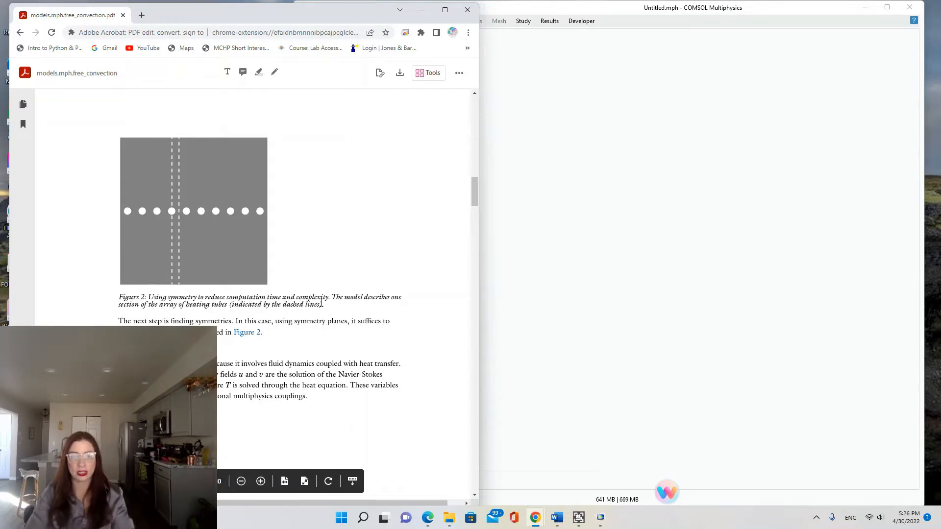
scroll(162, 188, down, 1)
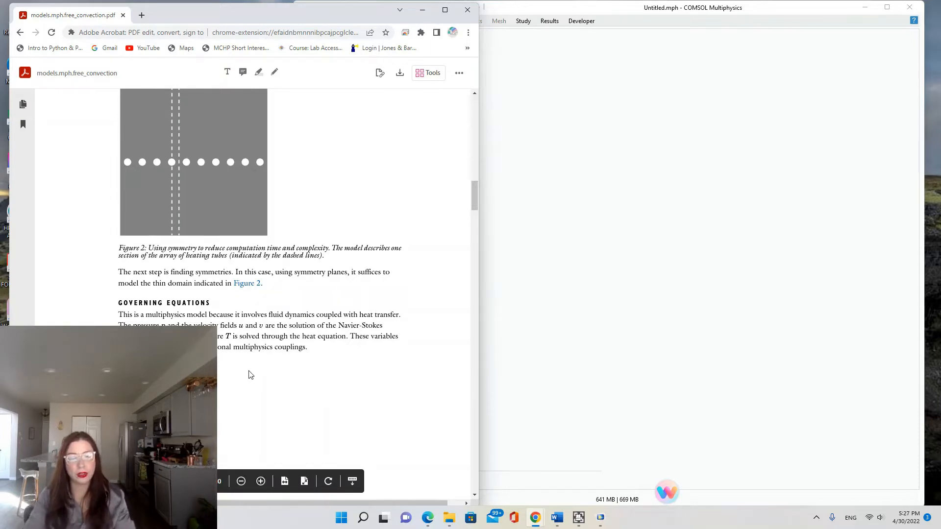
scroll(328, 325, up, 2)
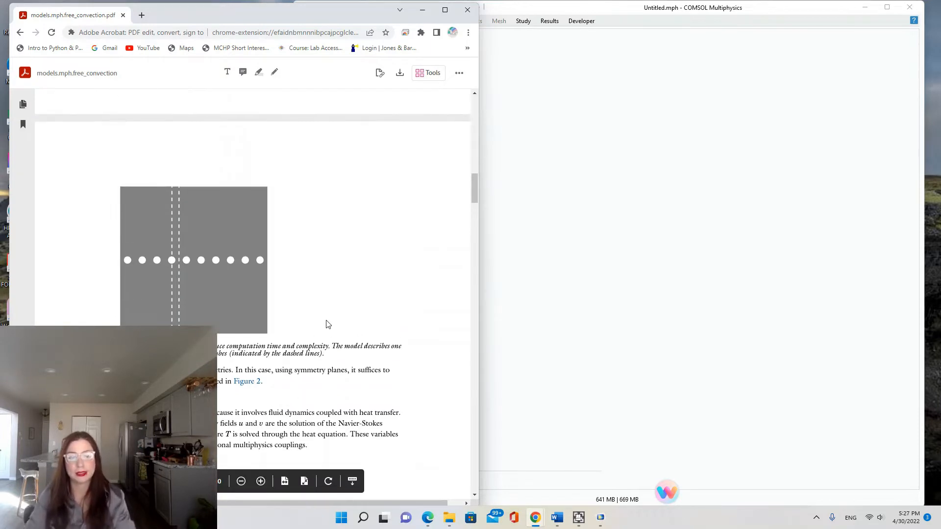
scroll(323, 325, down, 5)
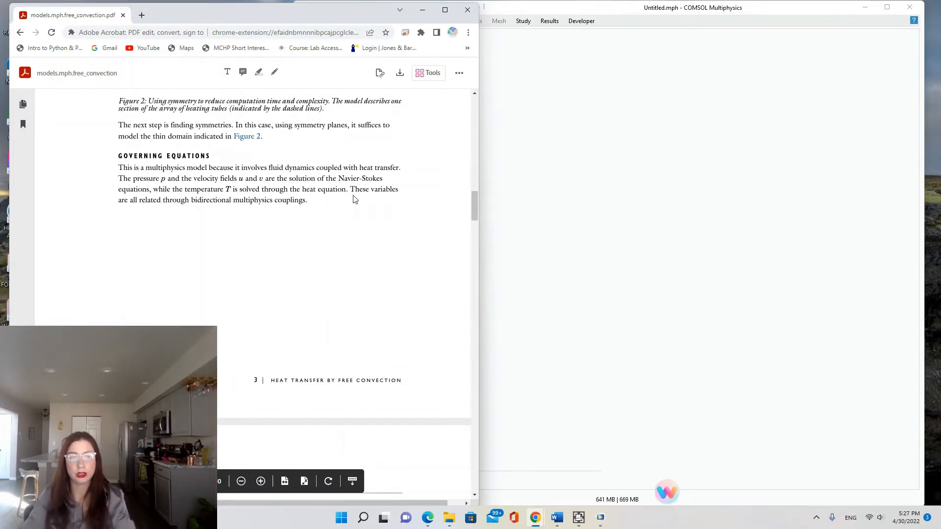
scroll(351, 220, down, 1)
Examine the Figure 3 results and the notes about the COMSOL implementation, up to the modeling instructions.
scroll(333, 245, down, 4)
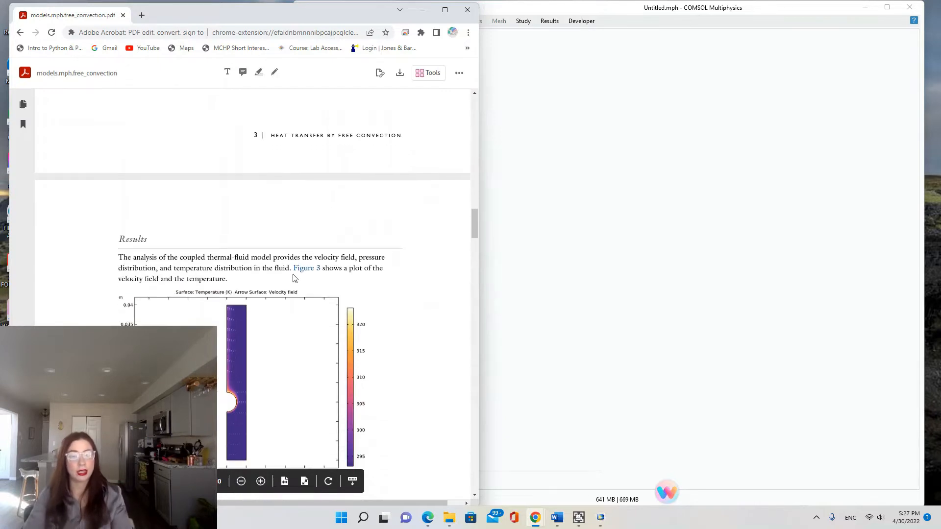
scroll(287, 288, up, 1)
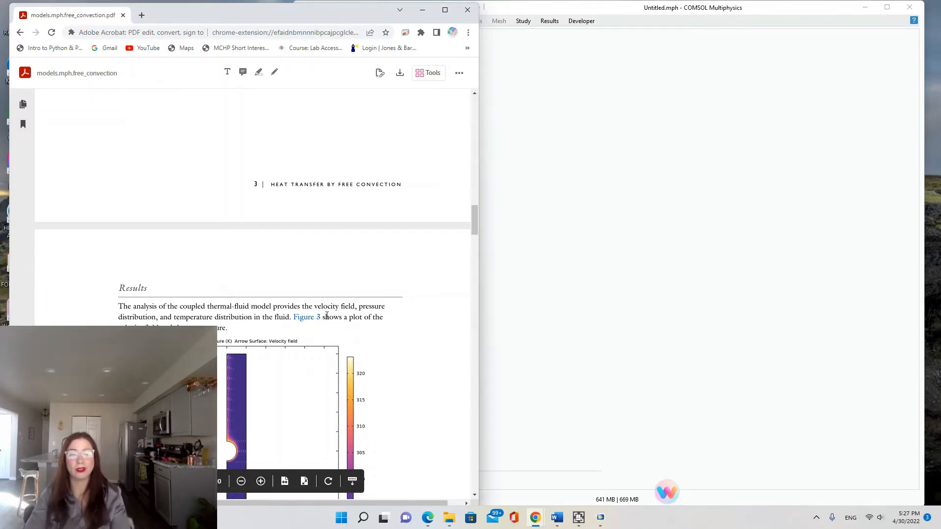
scroll(324, 326, down, 1)
scroll(324, 326, down, 2)
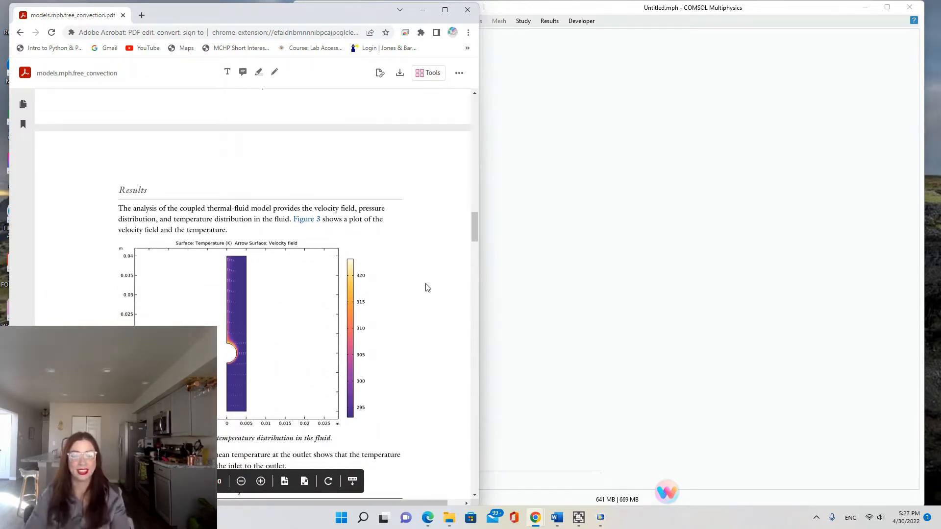
scroll(361, 289, down, 2)
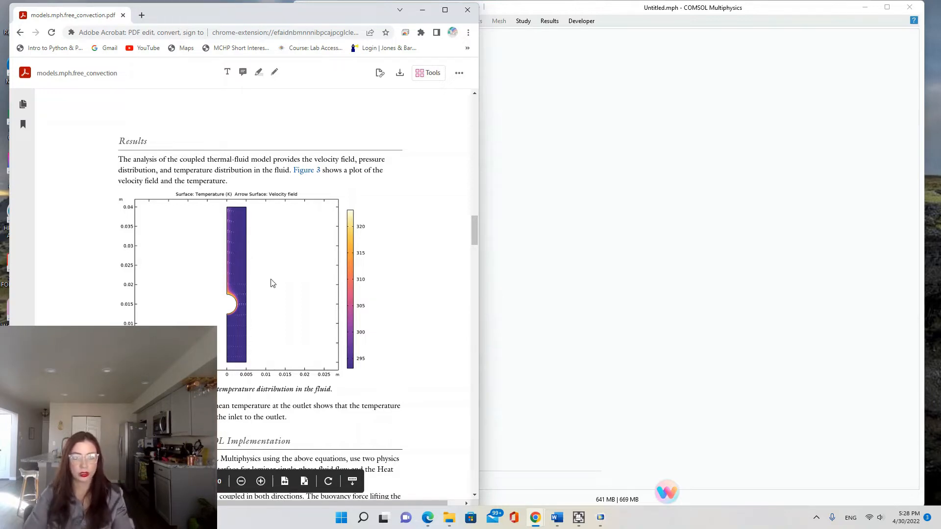
scroll(284, 243, down, 4)
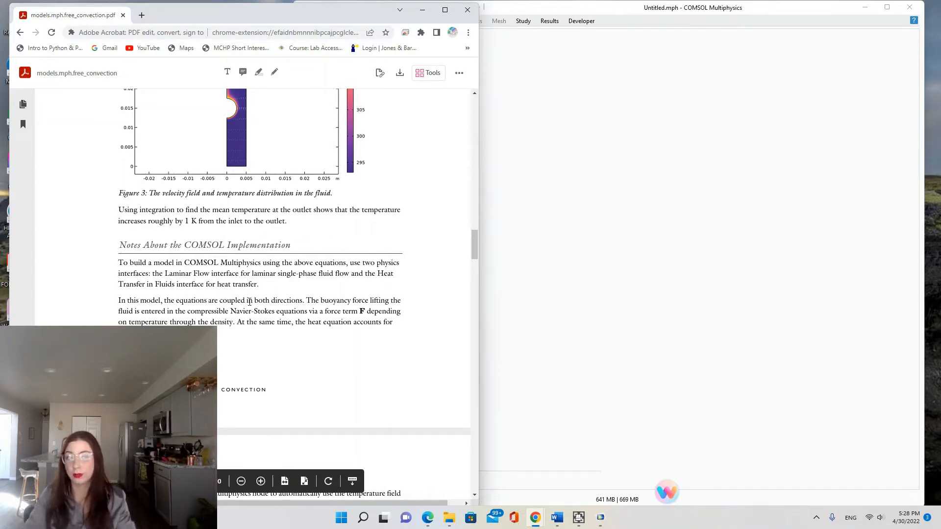
scroll(251, 301, up, 2)
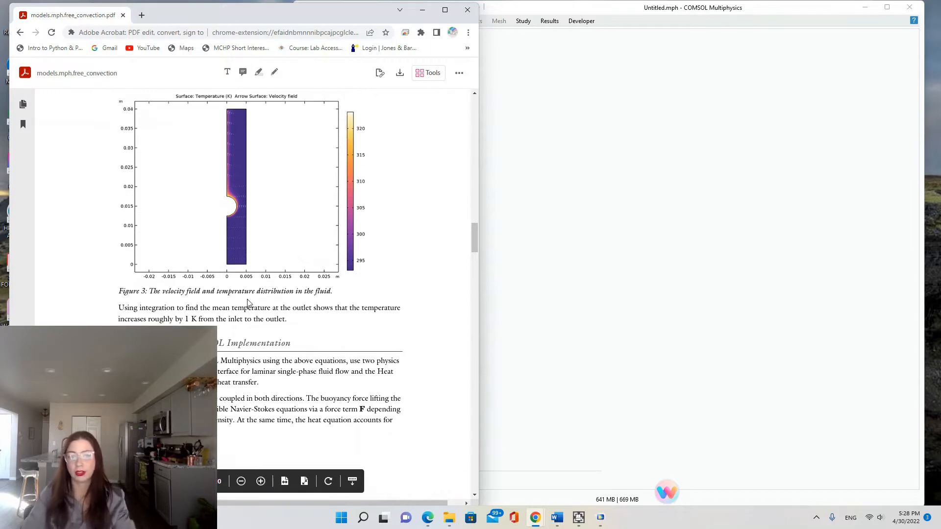
scroll(247, 301, down, 1)
scroll(248, 302, right, 1)
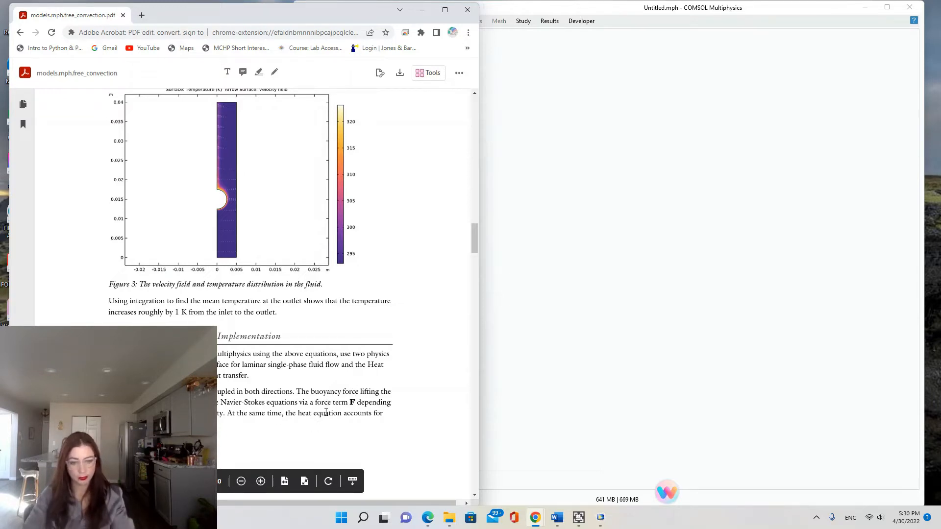
scroll(250, 294, down, 6)
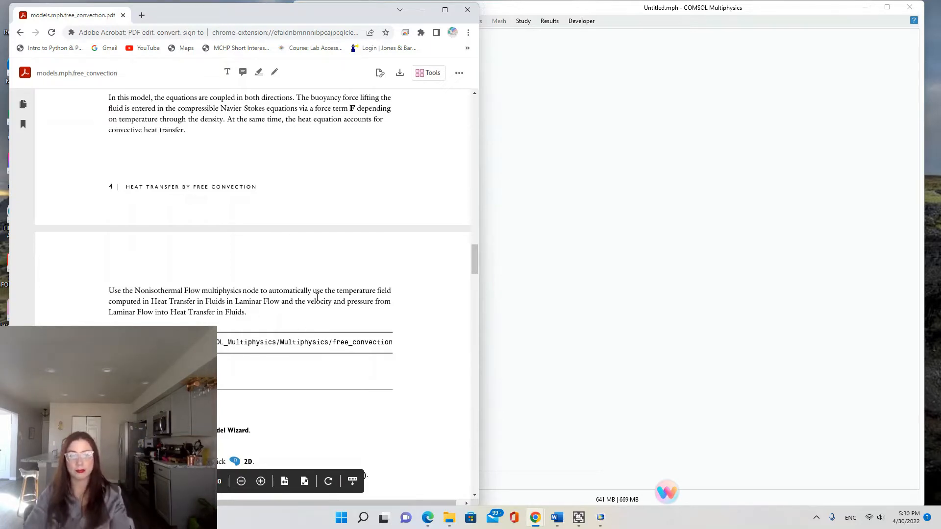
scroll(317, 297, down, 3)
Switch to COMSOL Multiphysics and start a new model with the Model Wizard, using the 2D space dimension.
drag(293, 15, 74, 4)
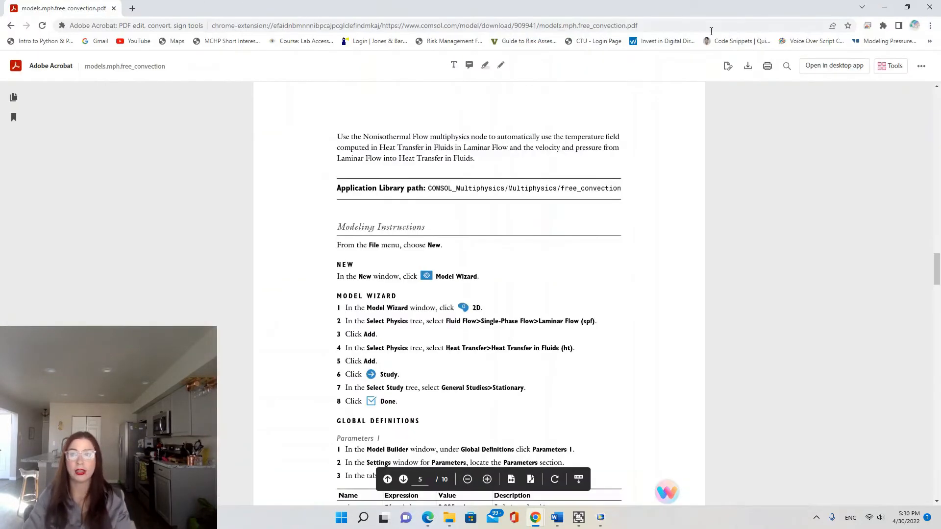
click(907, 7)
click(629, 134)
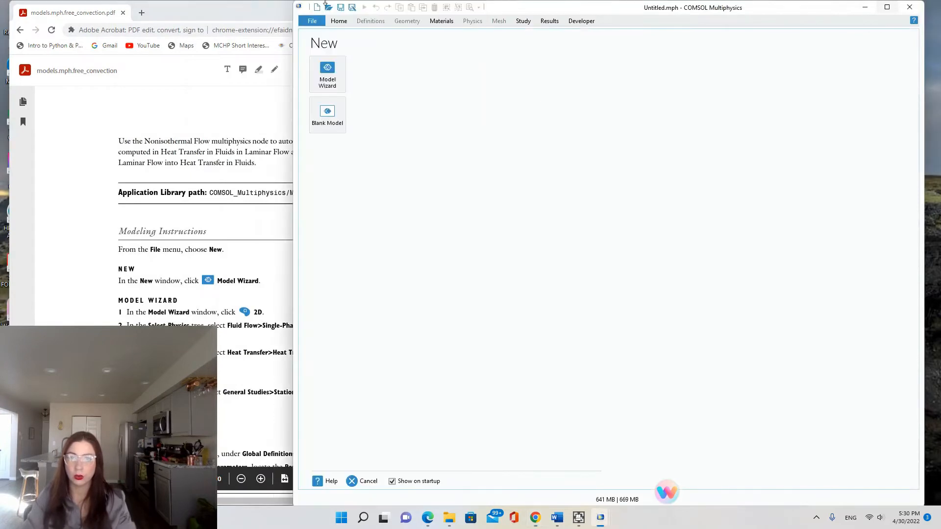
click(329, 93)
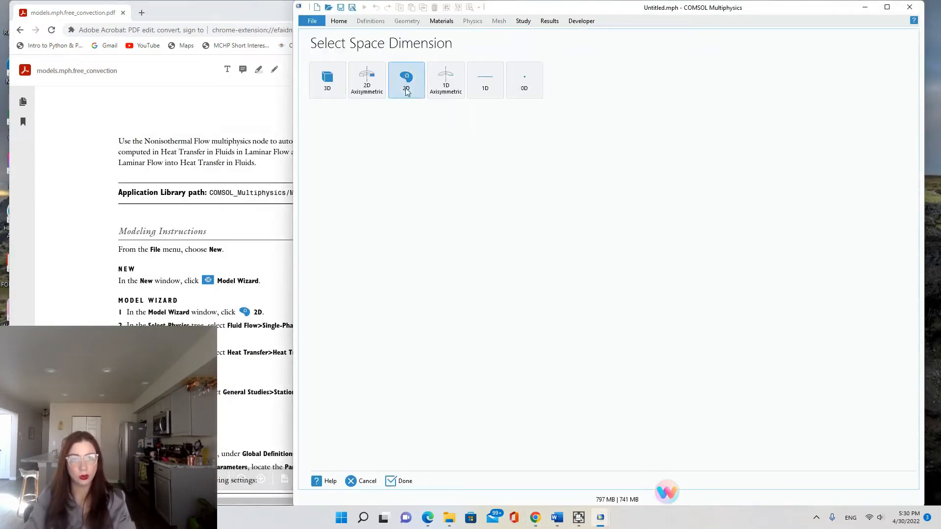
click(406, 80)
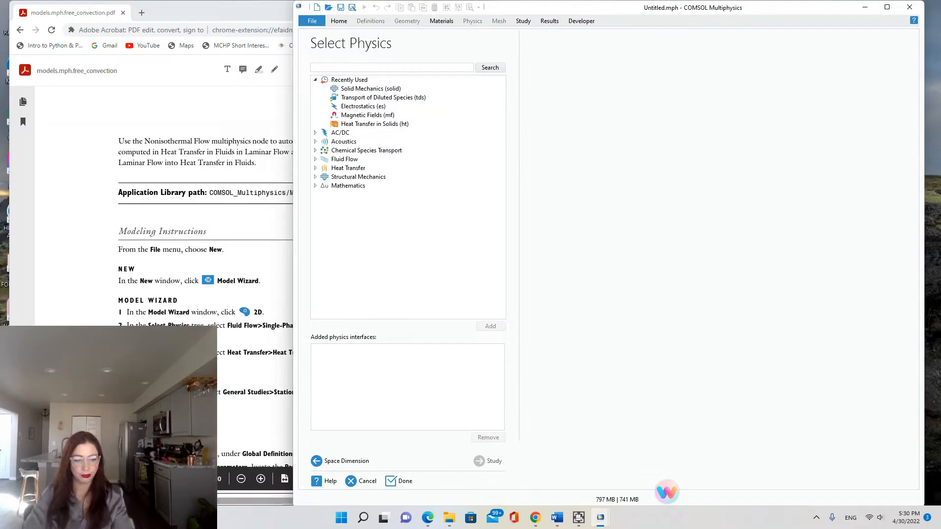
Resize the PDF window to fit beside the COMSOL window, with the Model Wizard instructions in view.
drag(276, 501, 304, 501)
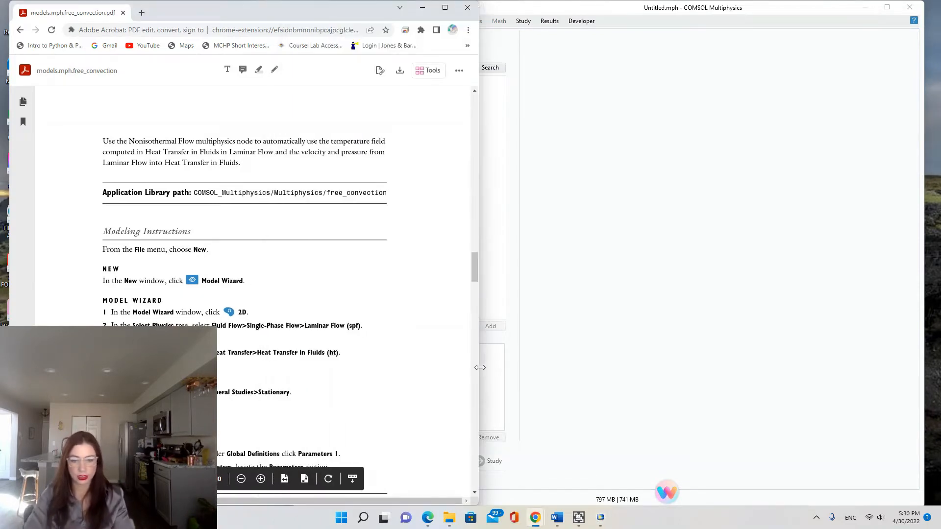
drag(479, 369, 293, 309)
drag(214, 16, 157, 0)
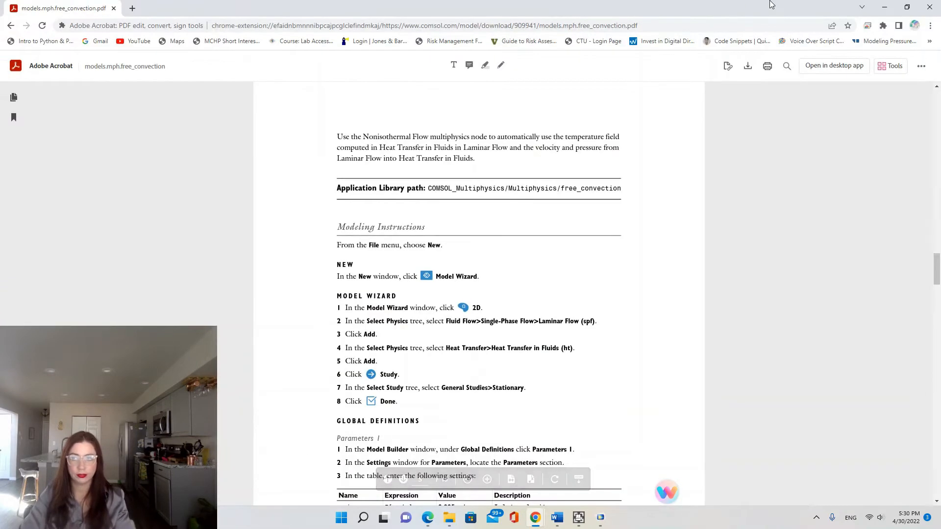
click(907, 7)
scroll(162, 289, right, 2)
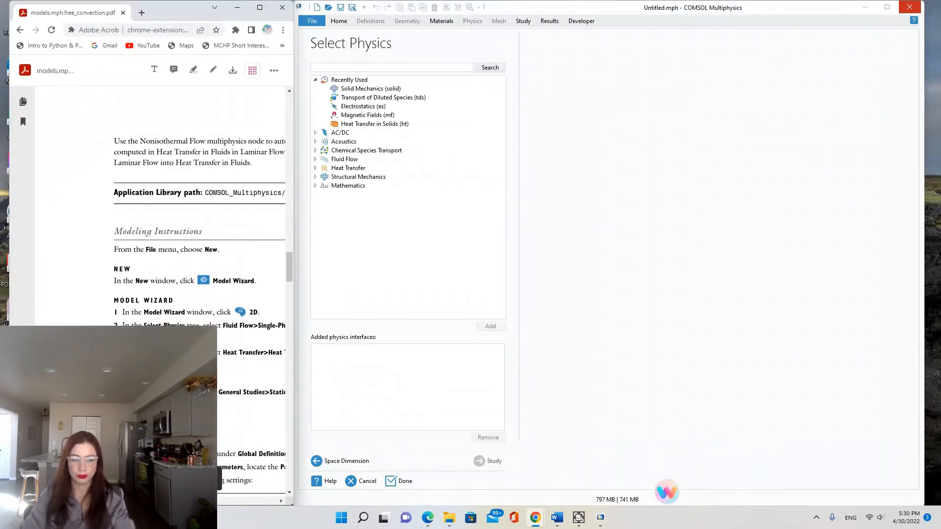
scroll(162, 289, right, 1)
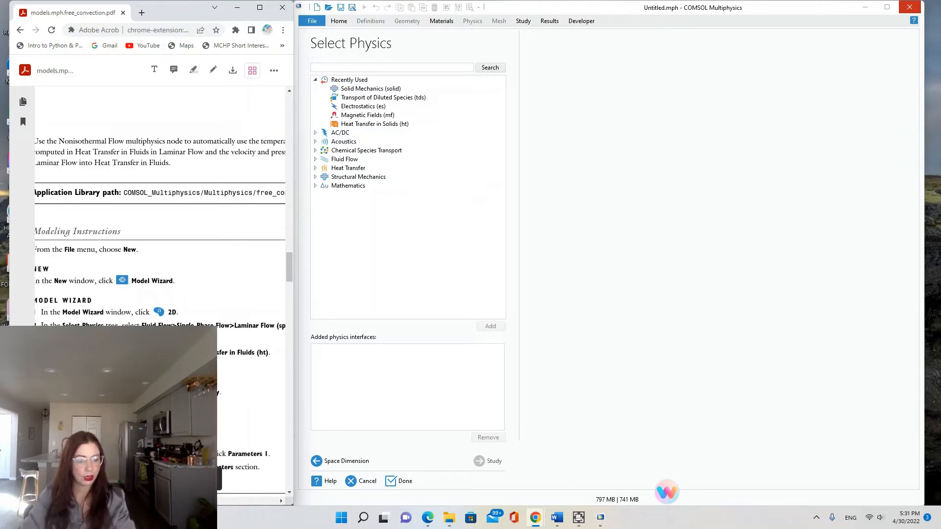
drag(9, 284, 2, 285)
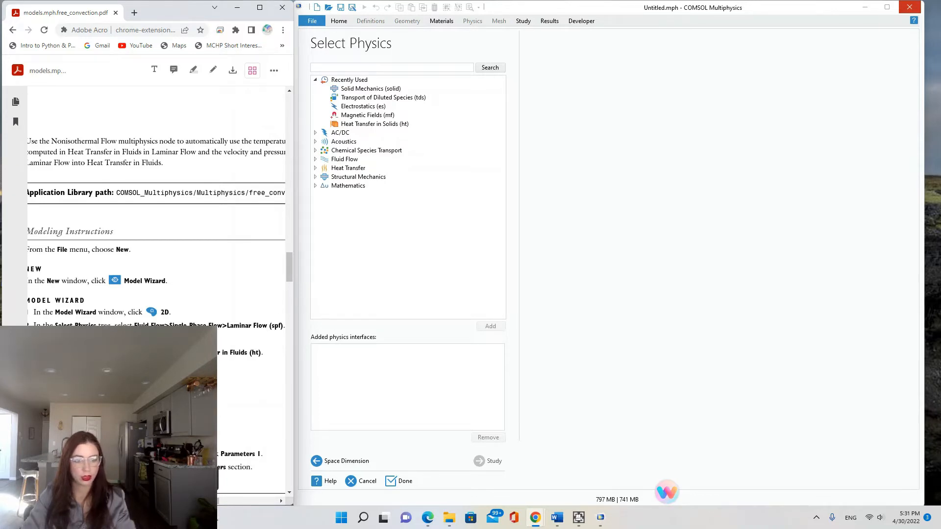
drag(294, 460, 298, 460)
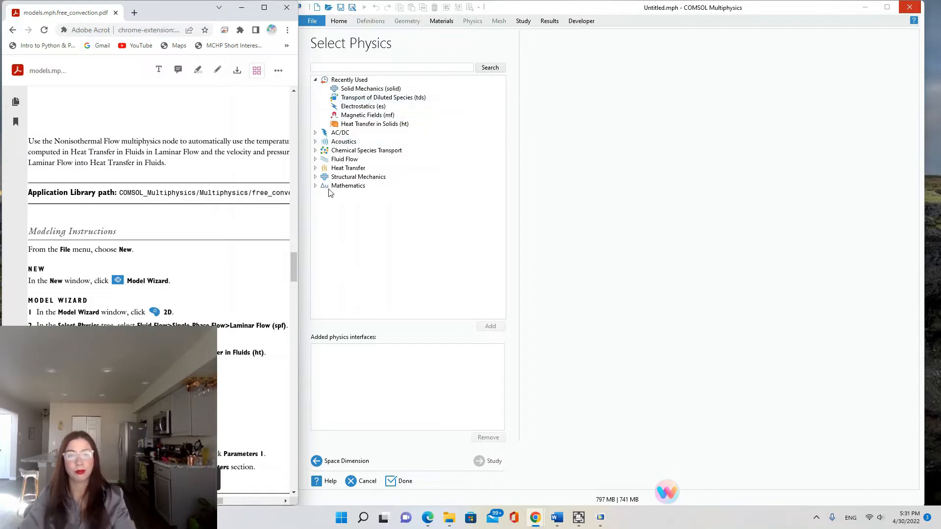
Add the Laminar Flow (spf) interface from the Single-Phase Flow group of Fluid Flow to the model's physics.
click(315, 159)
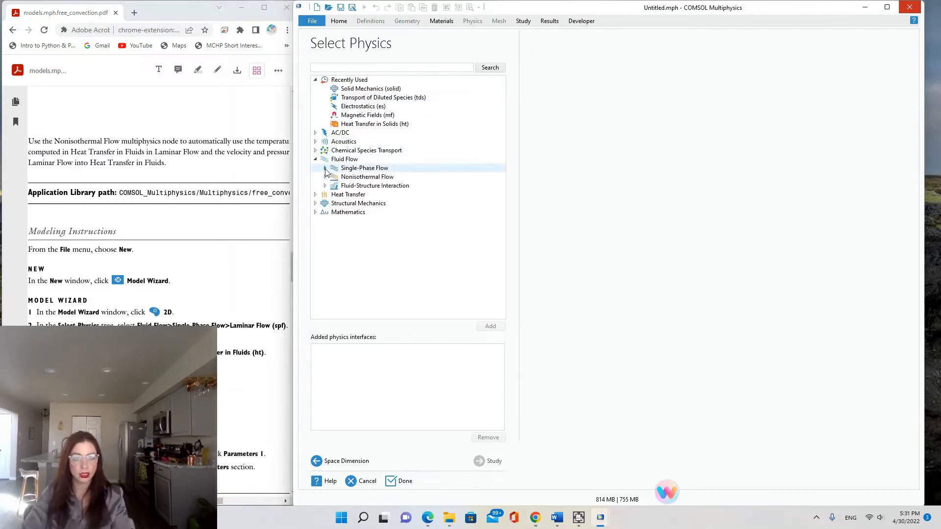
click(325, 168)
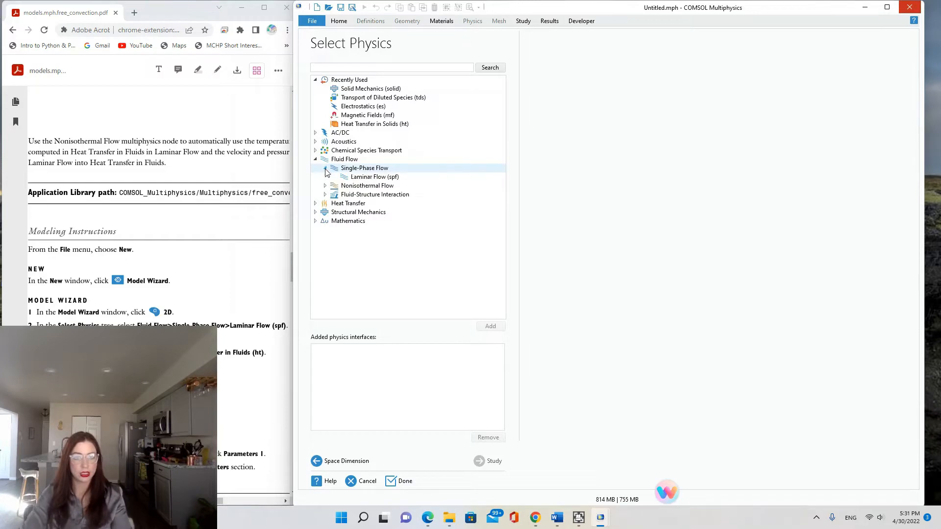
click(362, 177)
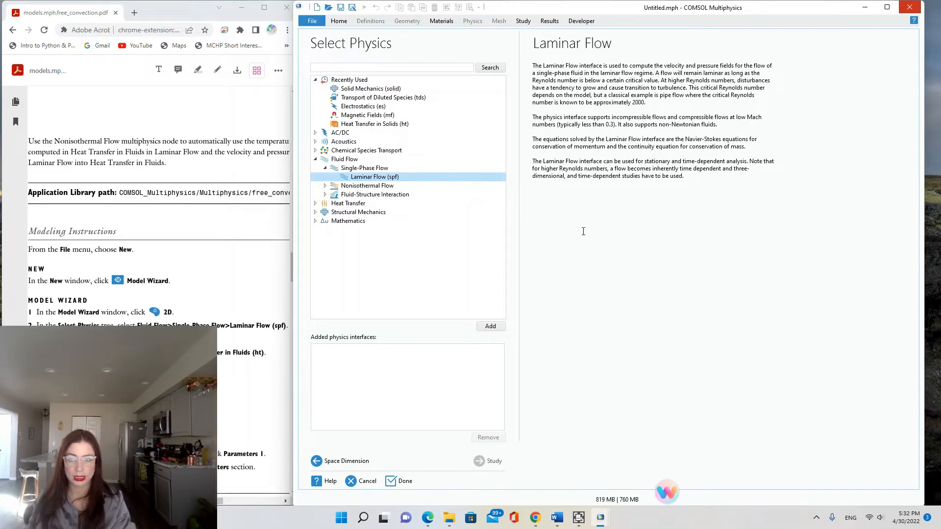
click(491, 328)
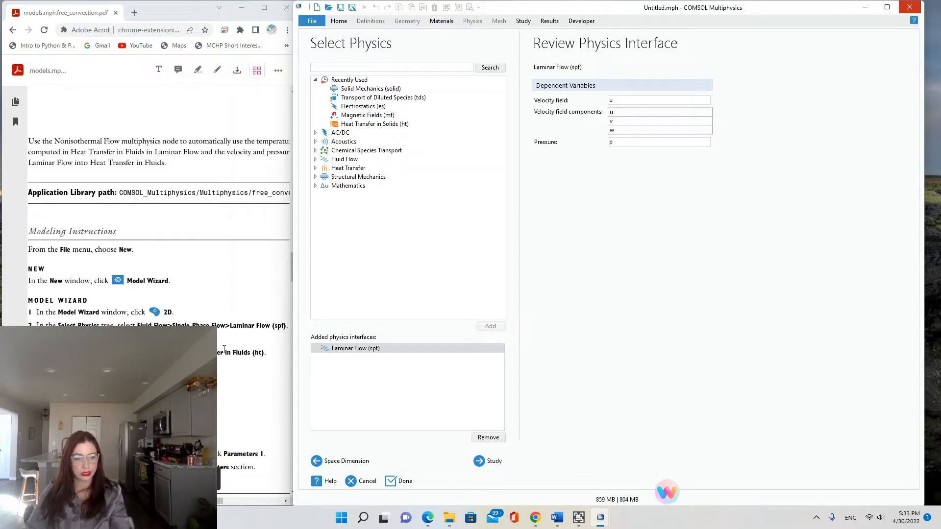
Add the Heat Transfer in Fluids (ht) interface from the Heat Transfer group to the model's physics.
click(316, 168)
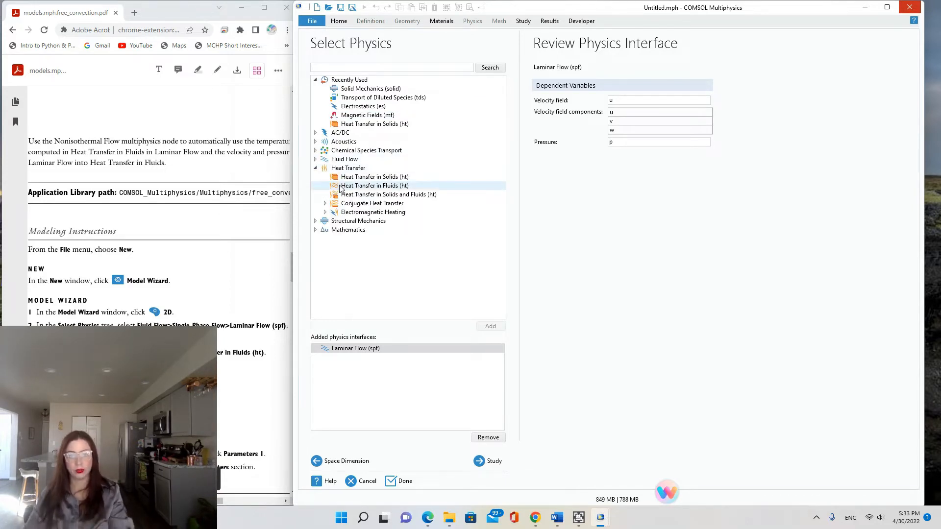
click(340, 187)
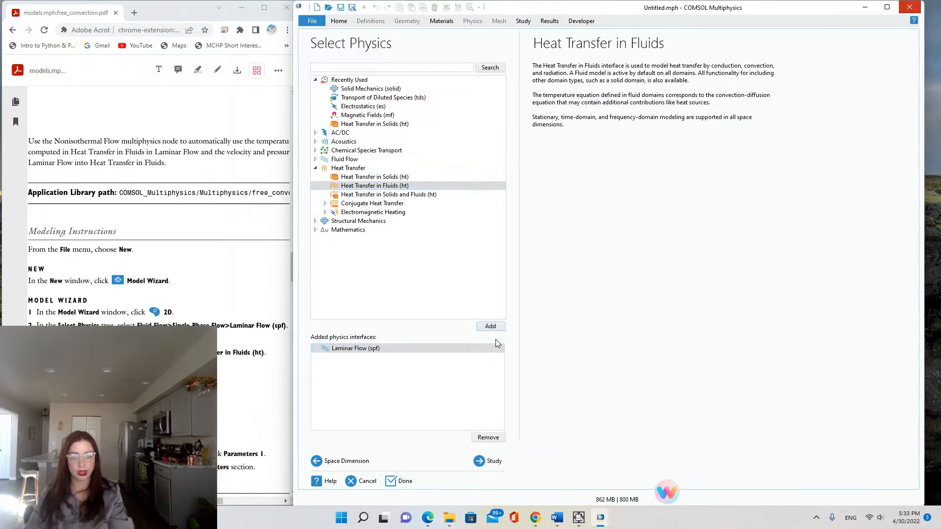
click(500, 457)
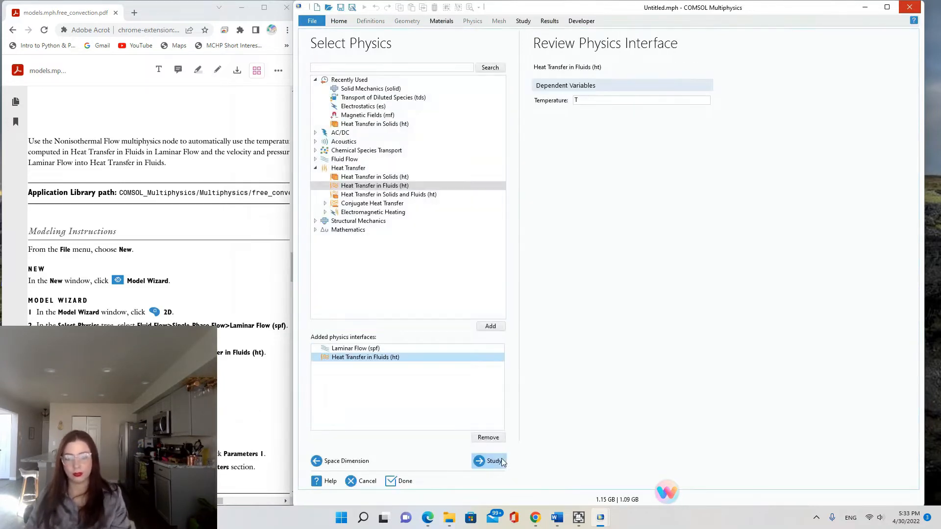
Choose a Stationary general study for the two physics interfaces and finish the Model Wizard.
click(492, 461)
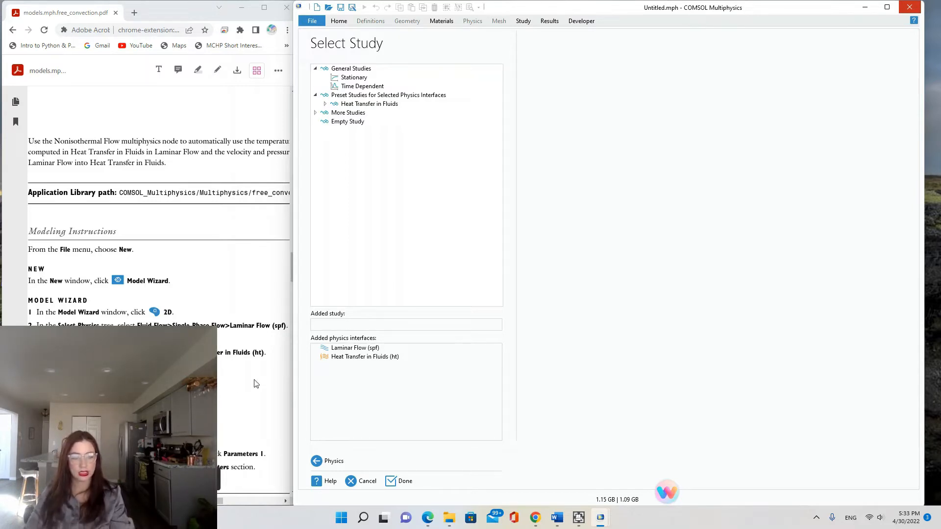
click(371, 80)
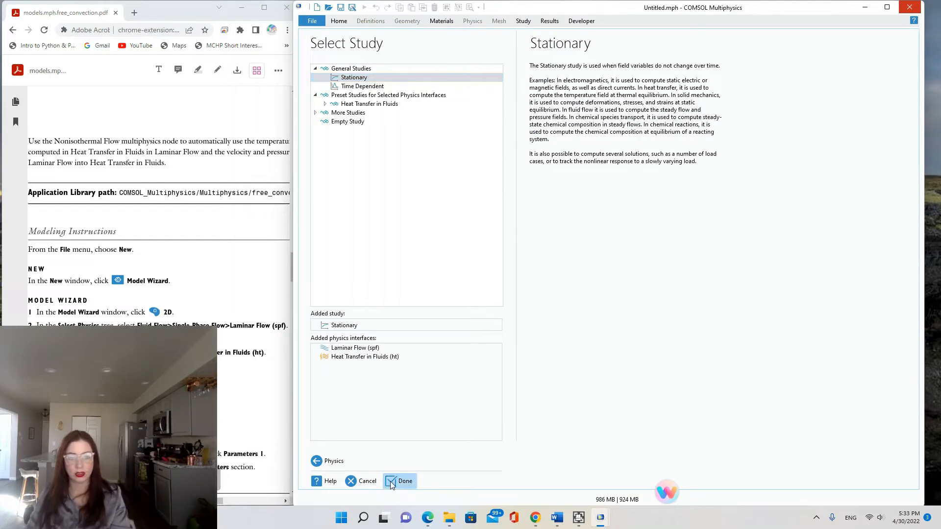
scroll(159, 309, down, 1)
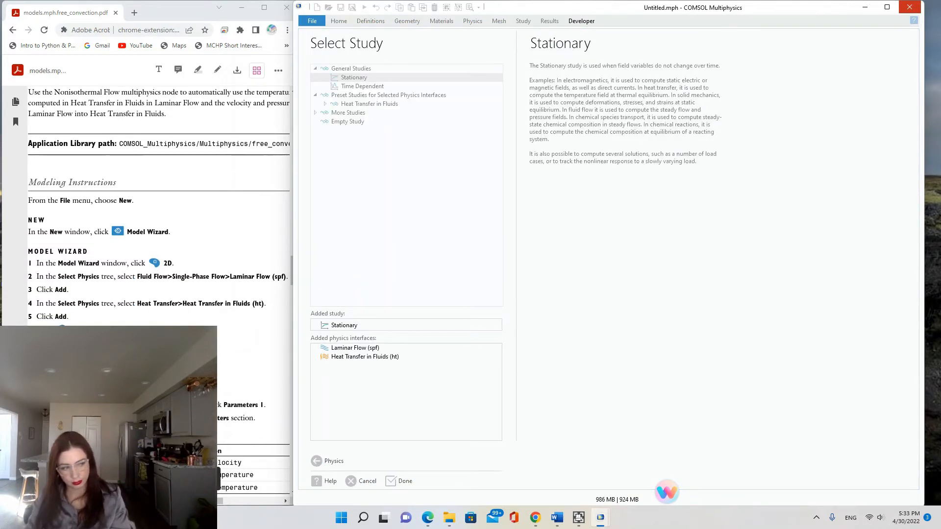
scroll(159, 309, down, 1)
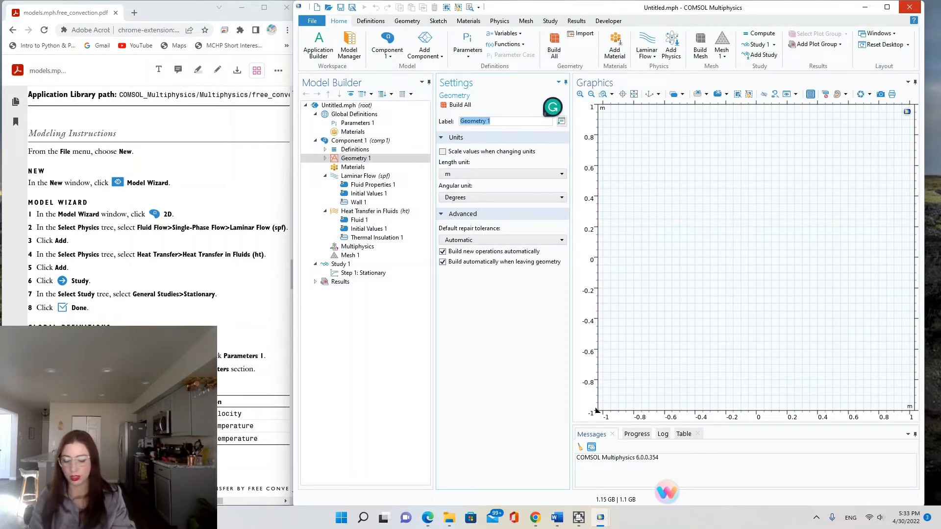
Save the model as freeConvection in the COMSOL folder under Documents.
key(ctrl+s)
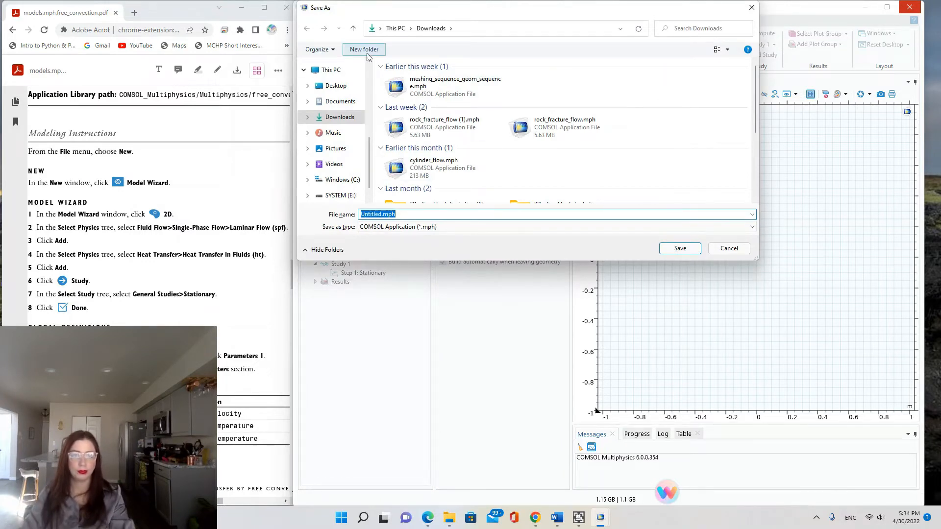
click(346, 105)
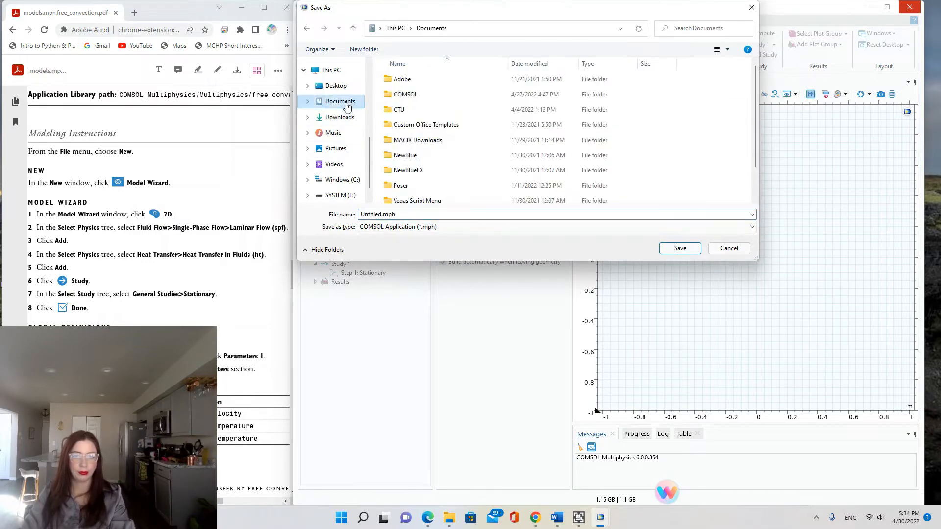
double_click(404, 94)
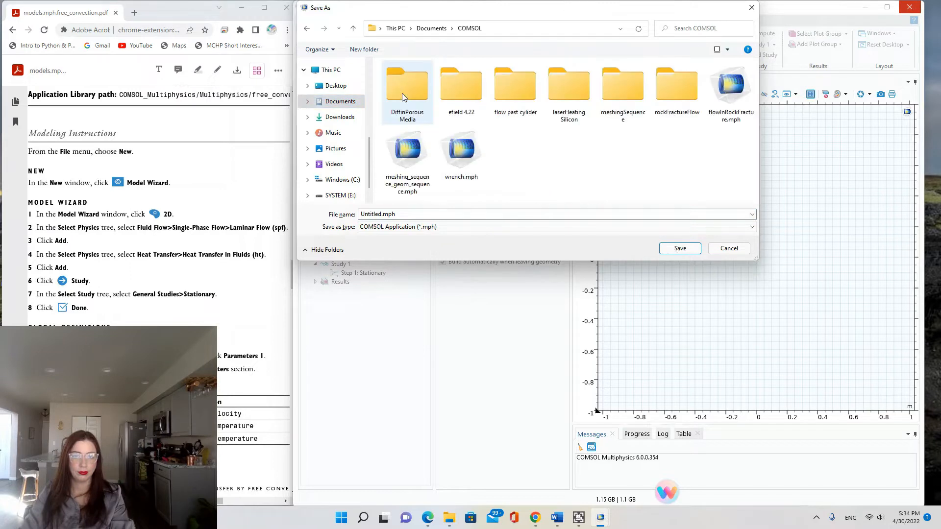
click(500, 214)
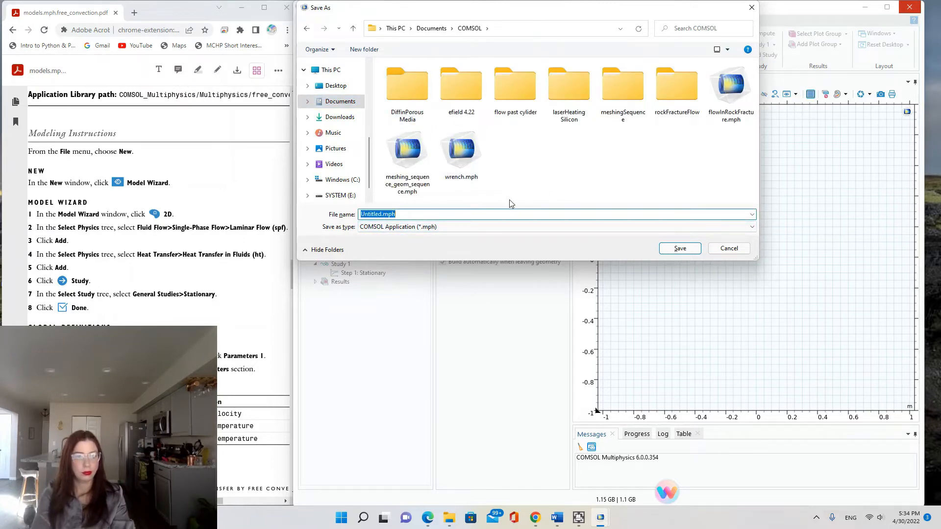
text(freeConvection)
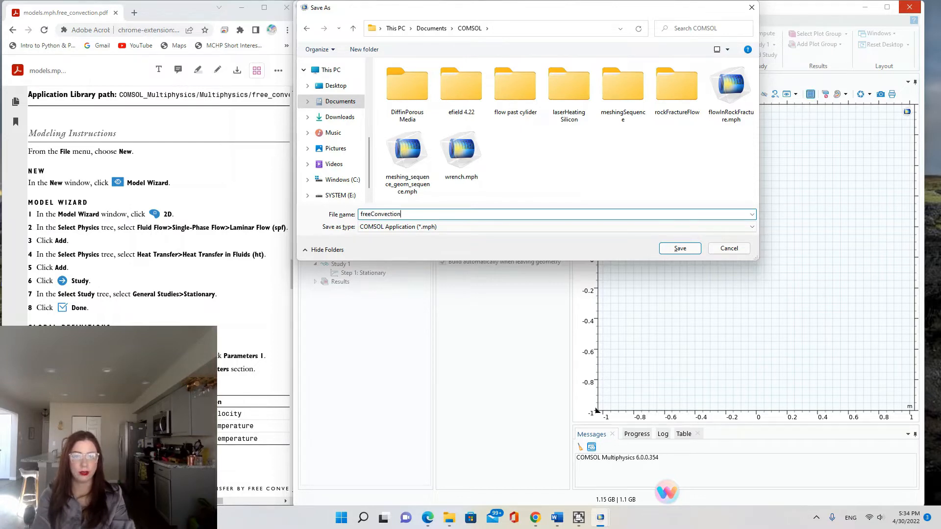
click(196, 15)
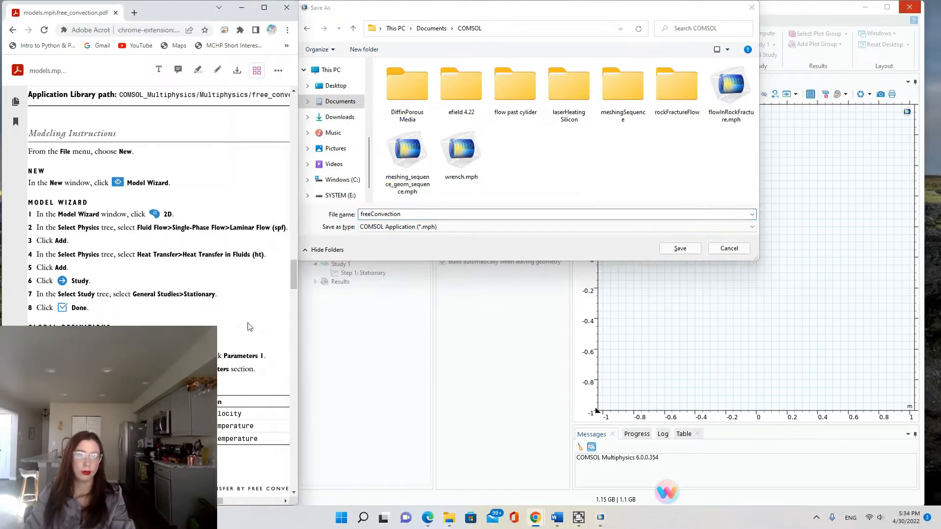
scroll(159, 294, right, 1)
scroll(159, 294, left, 2)
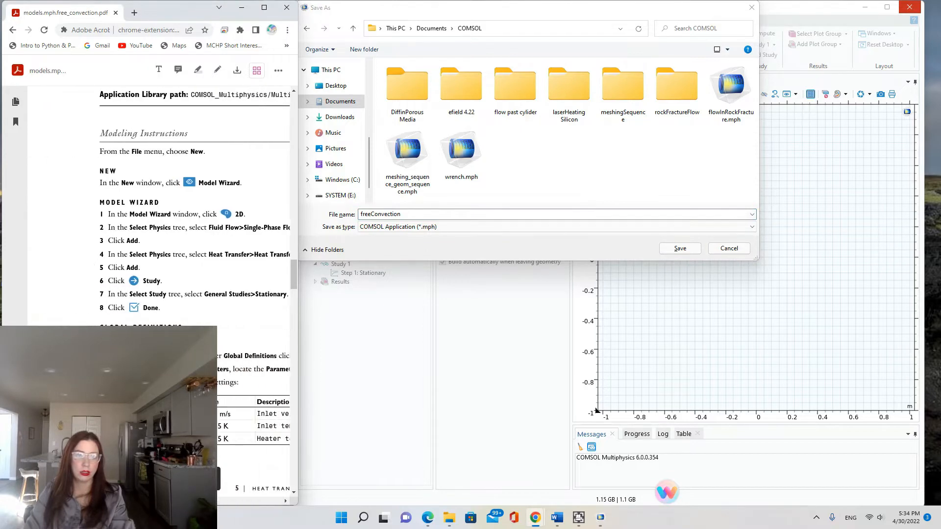
scroll(159, 294, right, 1)
click(679, 249)
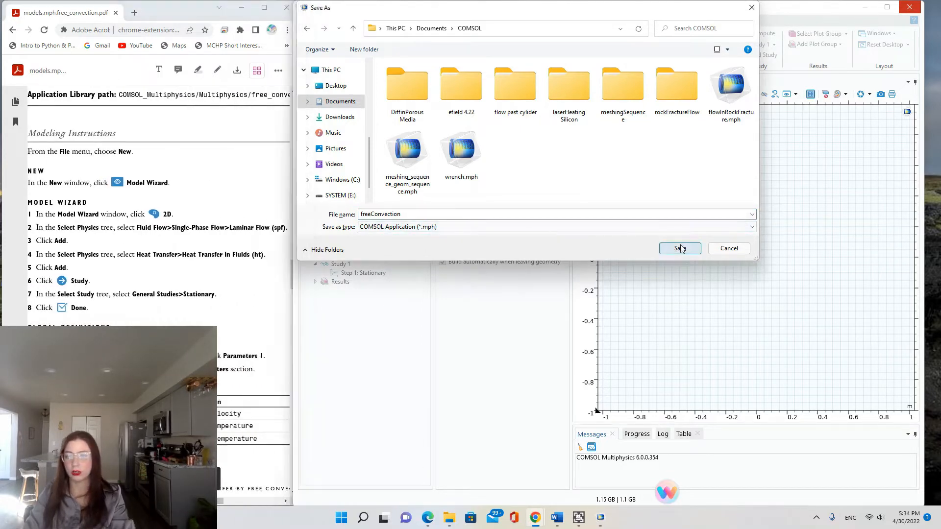
Define the global parameter v_in in Parameters 1 with expression 5[mm/s] and description "inlet velocity".
scroll(171, 275, down, 2)
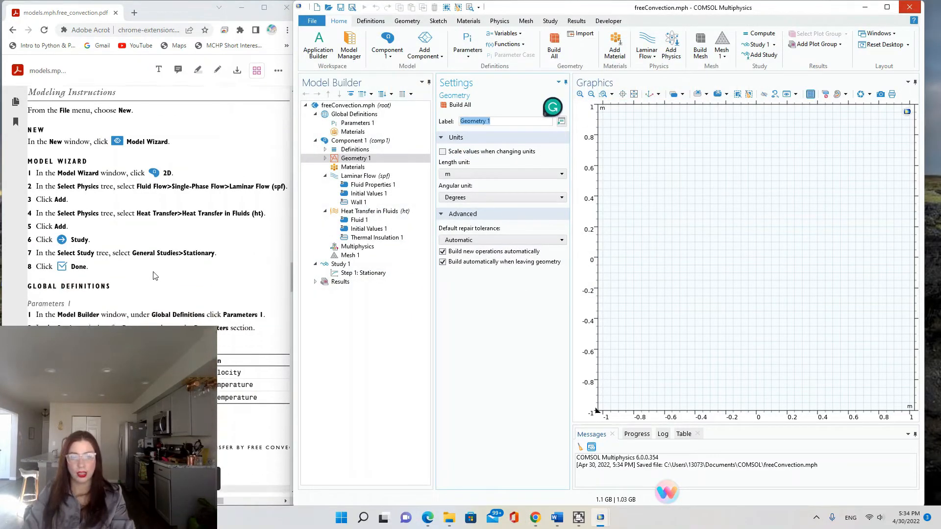
scroll(171, 275, down, 1)
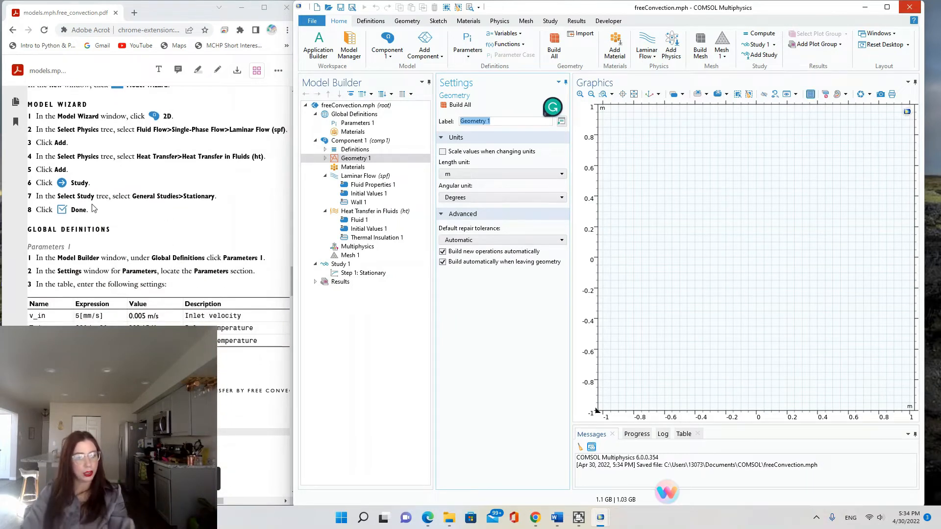
click(364, 124)
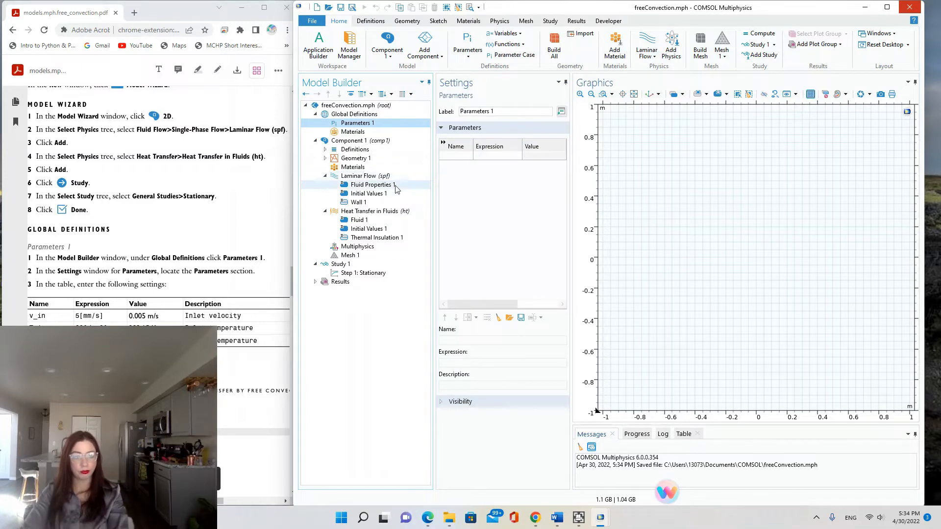
click(455, 155)
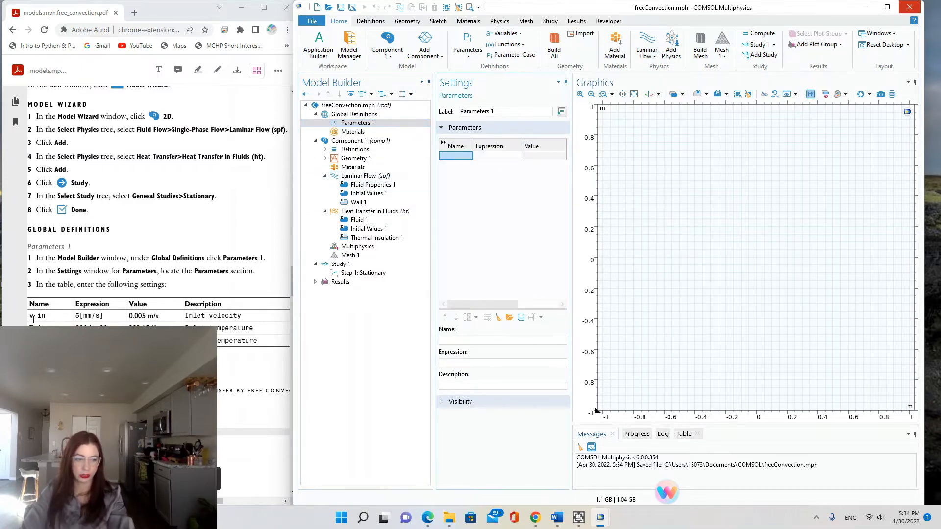
text(v)
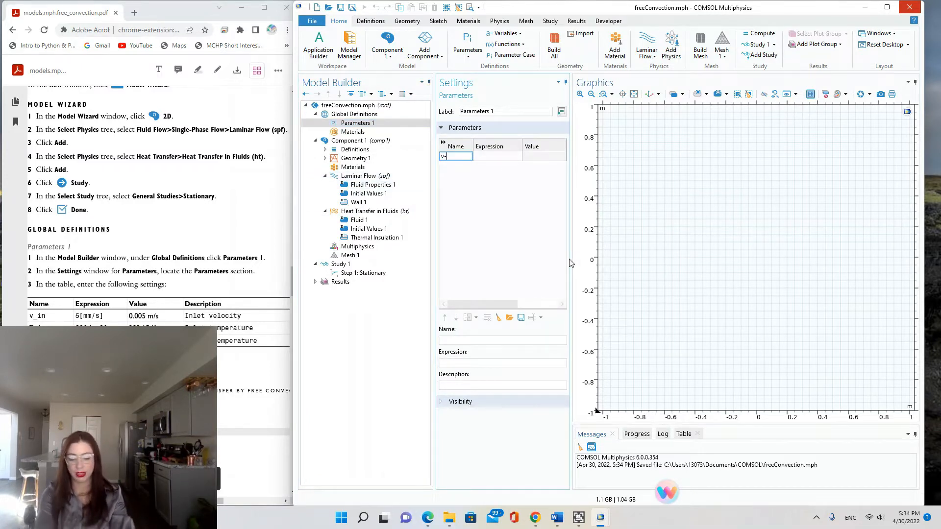
text(-)
key(BackSpace)
text(_in)
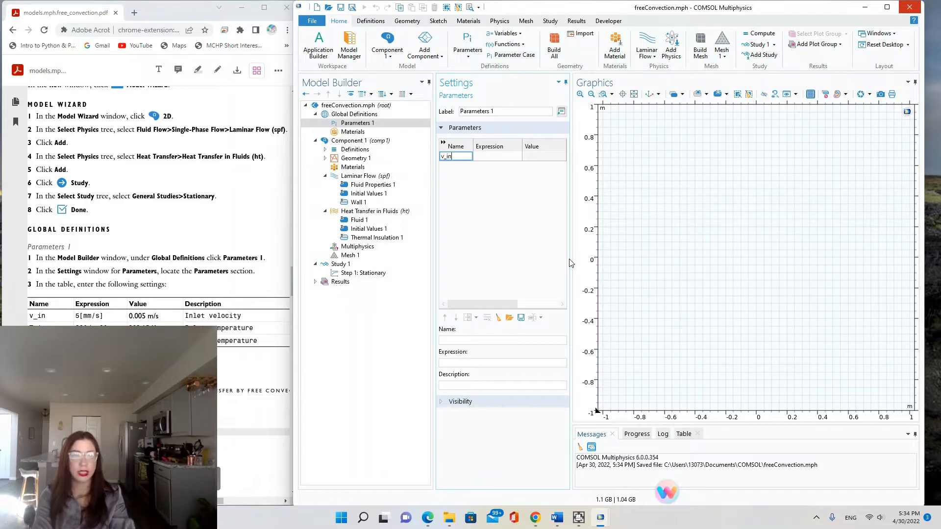
key(Tab)
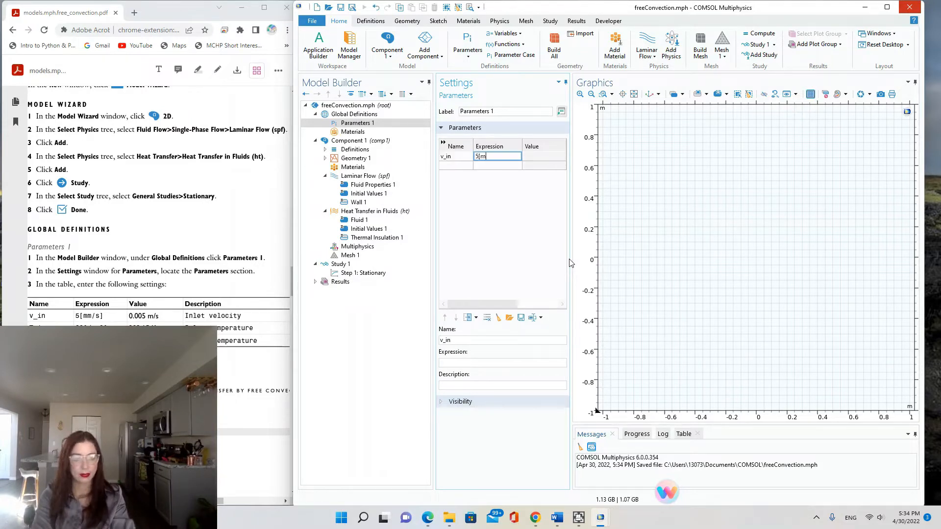
key(Tab)
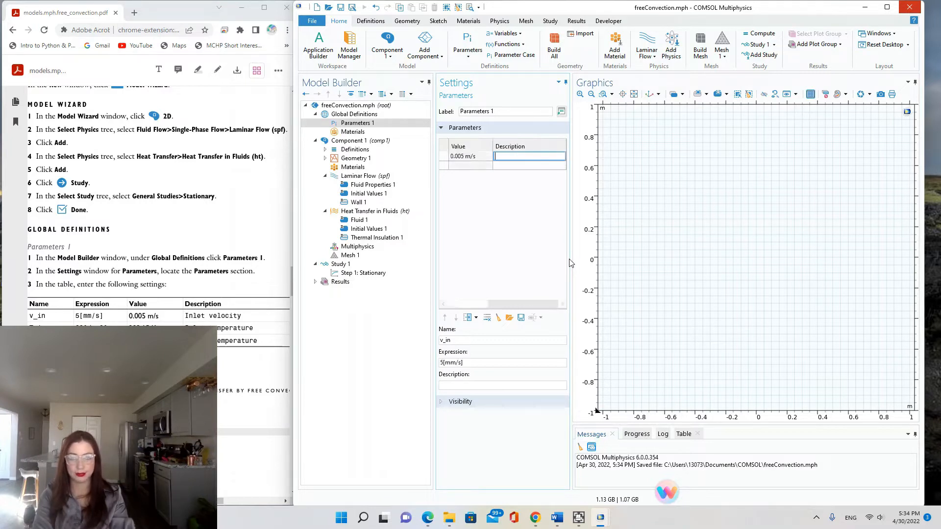
text(inlet vel)
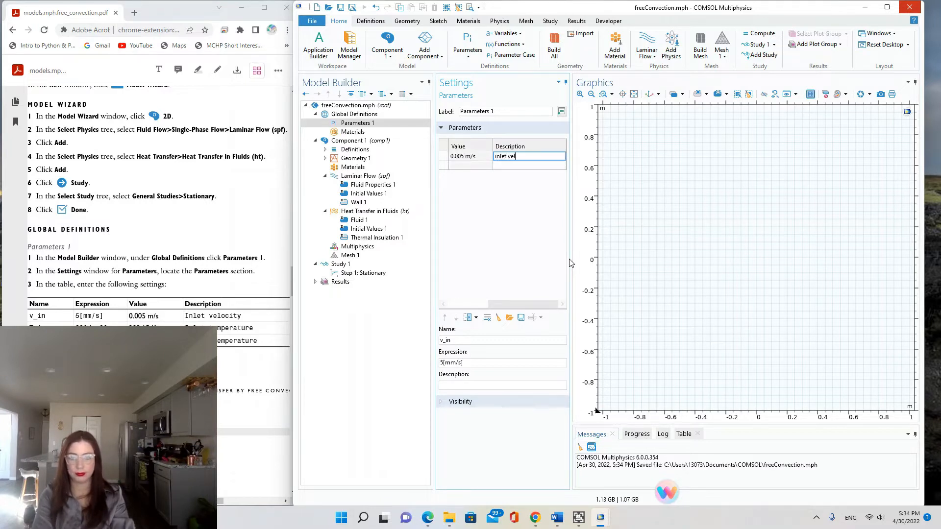
text(ocity)
key(Tab)
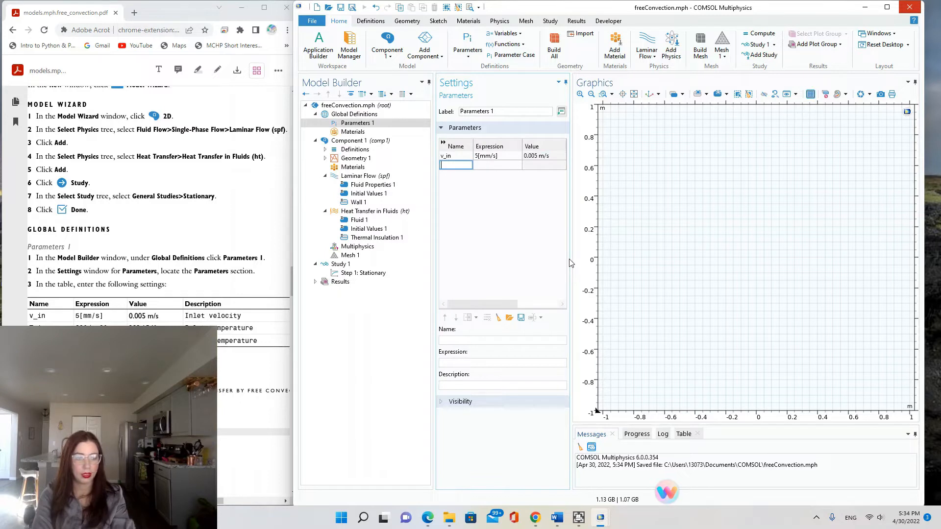
Add the global parameter T_in with expression 20[degC] and description "inlet temp".
text(T_in)
key(Tab)
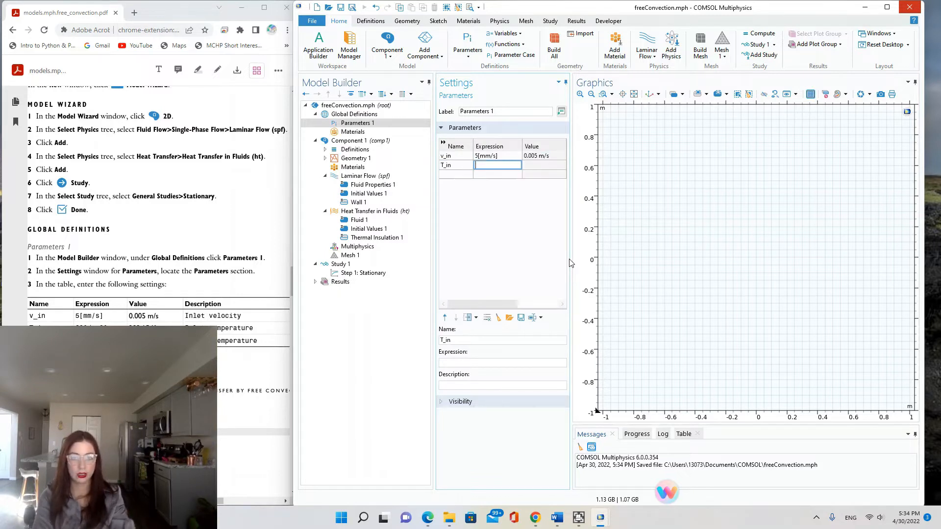
text(20)
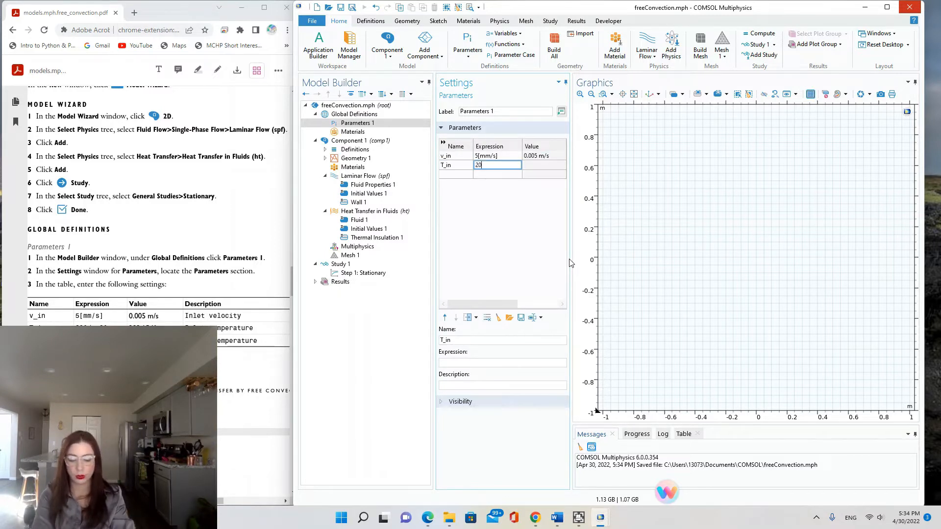
text([defC)
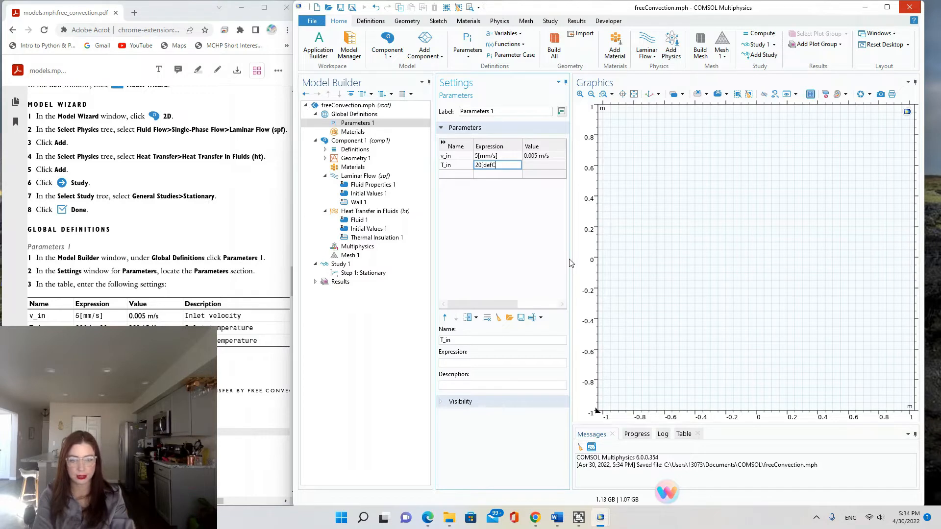
key(BackSpace)
key(BackSpace)
text(gC])
key(Tab)
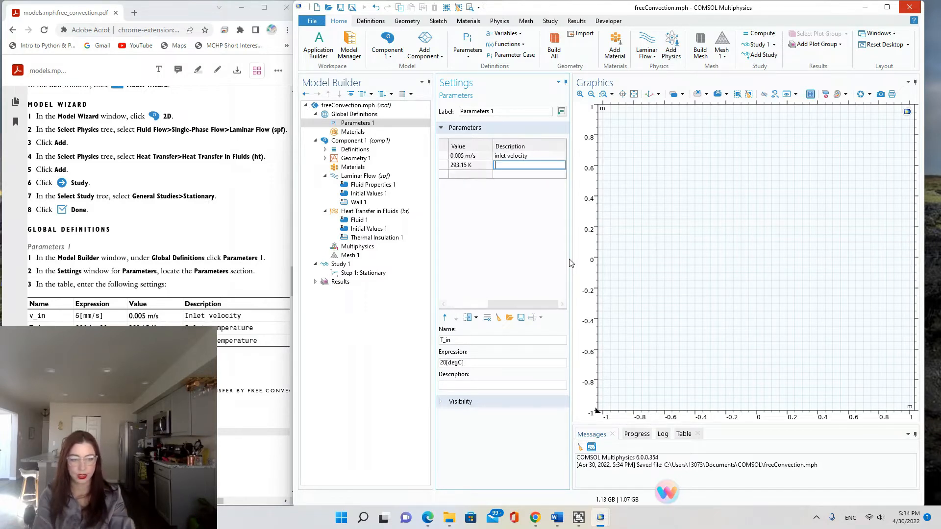
text(inlet )
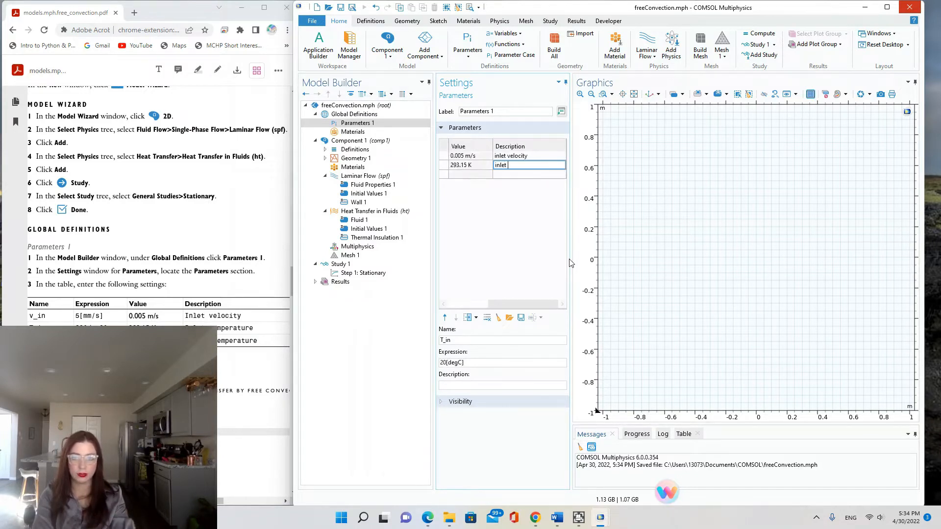
text(temp)
key(Return)
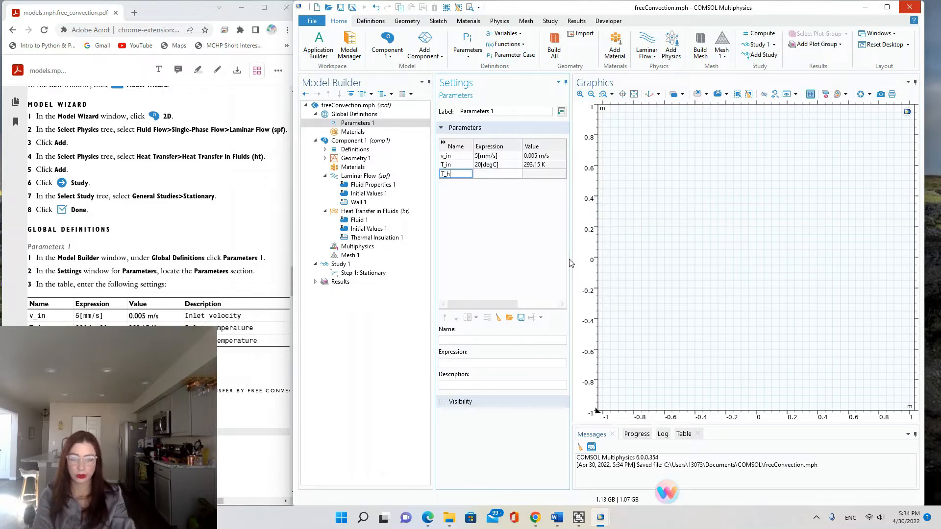
Add the global parameter T_heat with expression 50[degC] and description "heater temperature".
key(Tab)
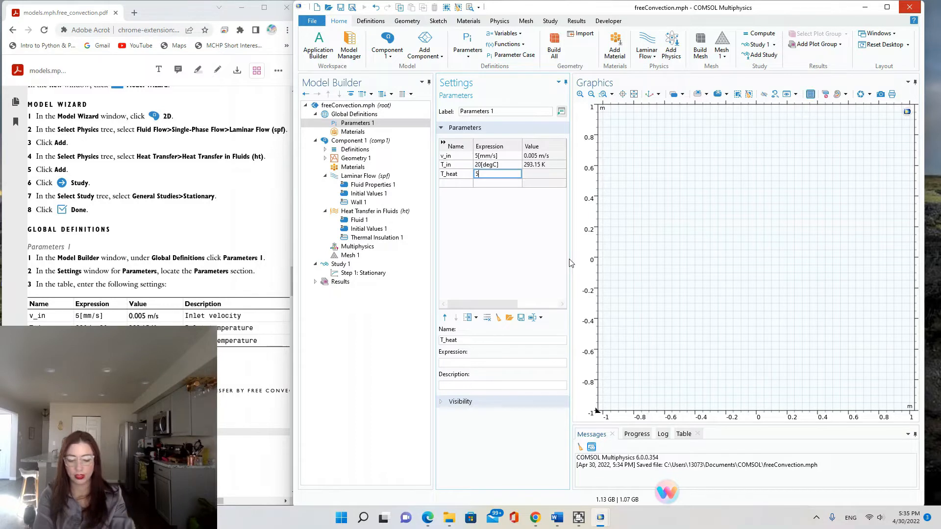
text(50[d)
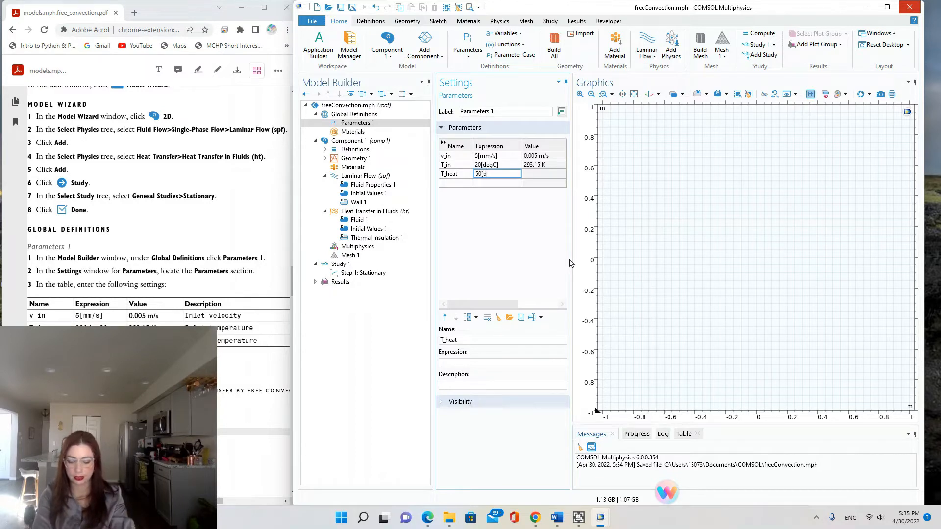
text(egC)
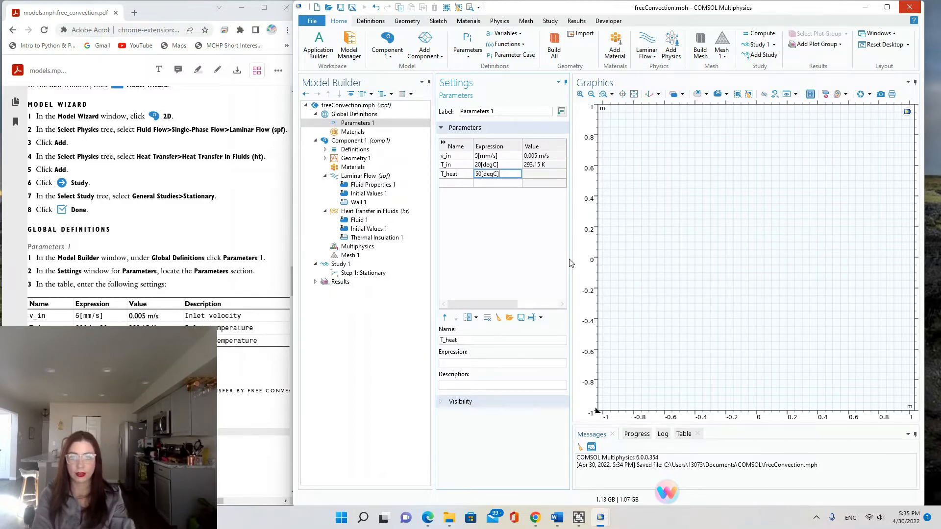
key(Tab)
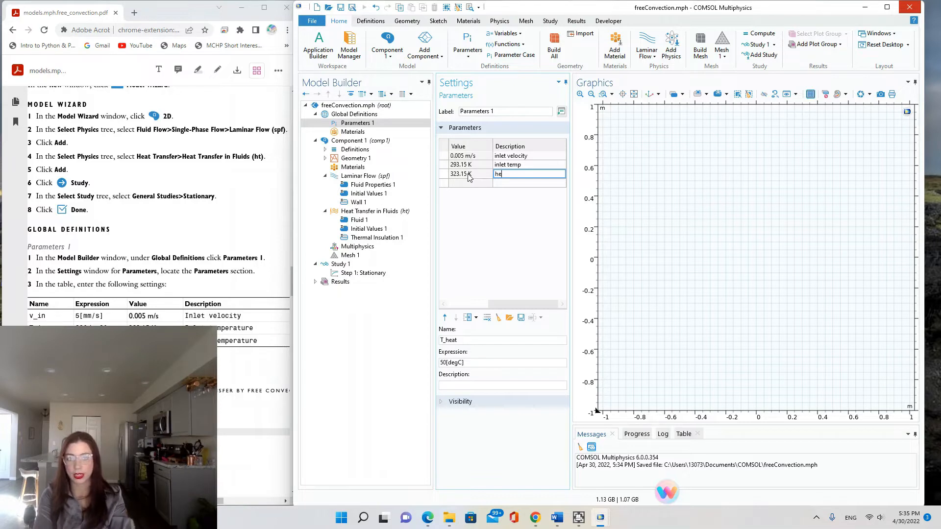
text(temperat)
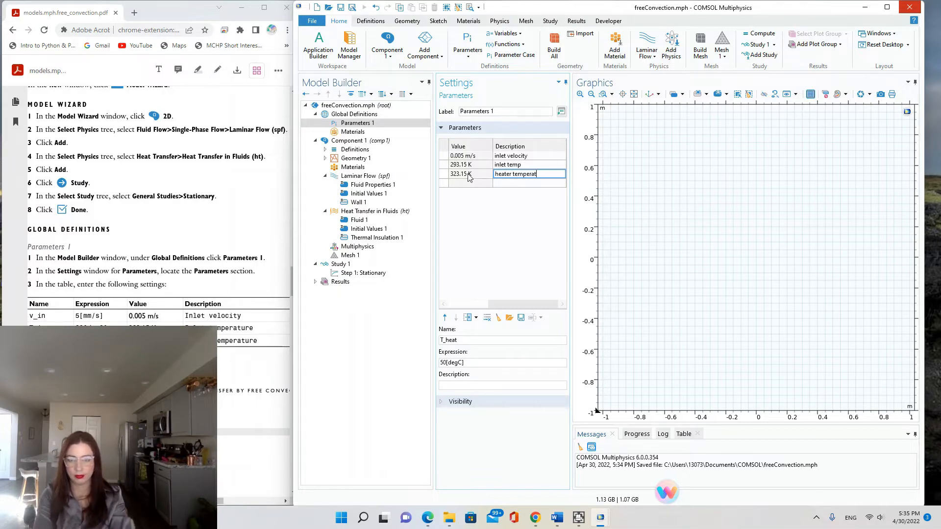
text(ure)
click(528, 183)
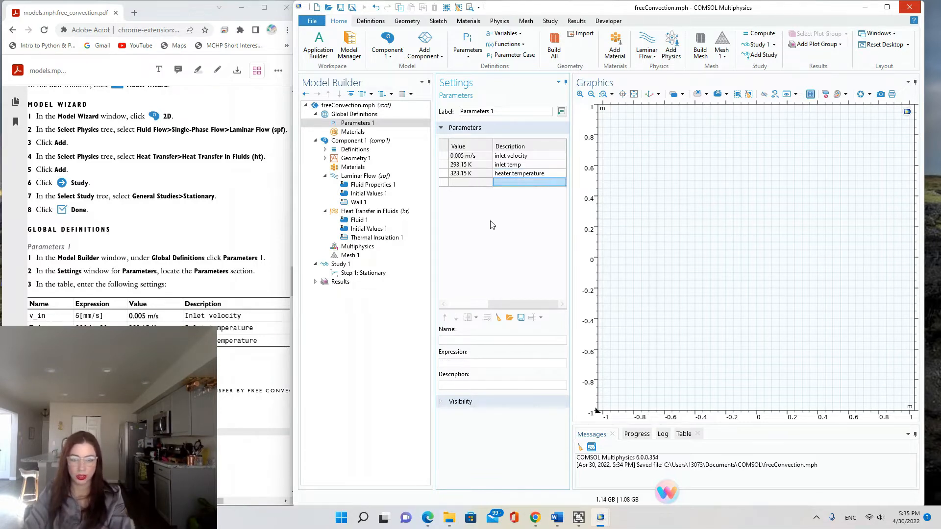
Following the Geometry 1 instructions in the PDF, add a rectangle with width 0.005 m and height 0.04 m and build all objects.
scroll(234, 368, down, 3)
scroll(233, 364, down, 1)
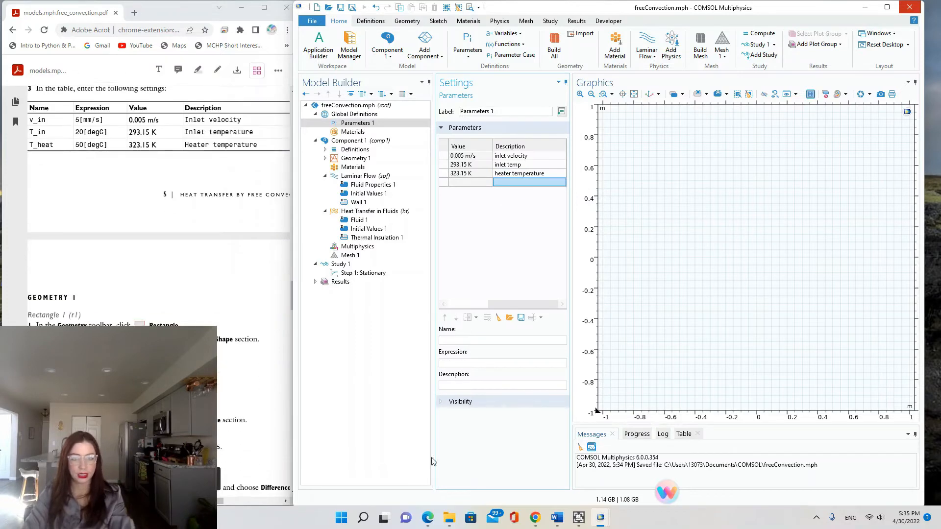
mouse_move(495, 305)
mouse_down()
mouse_move(459, 308)
mouse_move(486, 308)
mouse_up()
scroll(226, 308, down, 4)
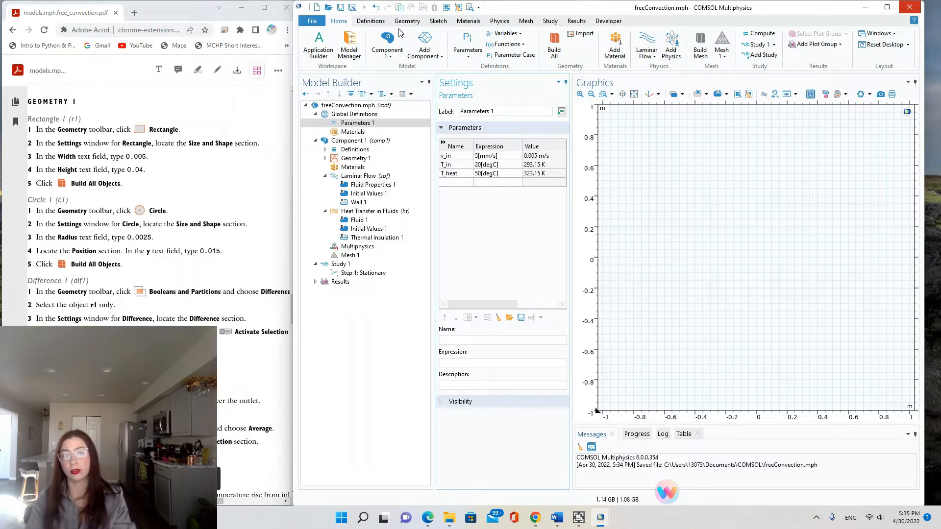
click(411, 21)
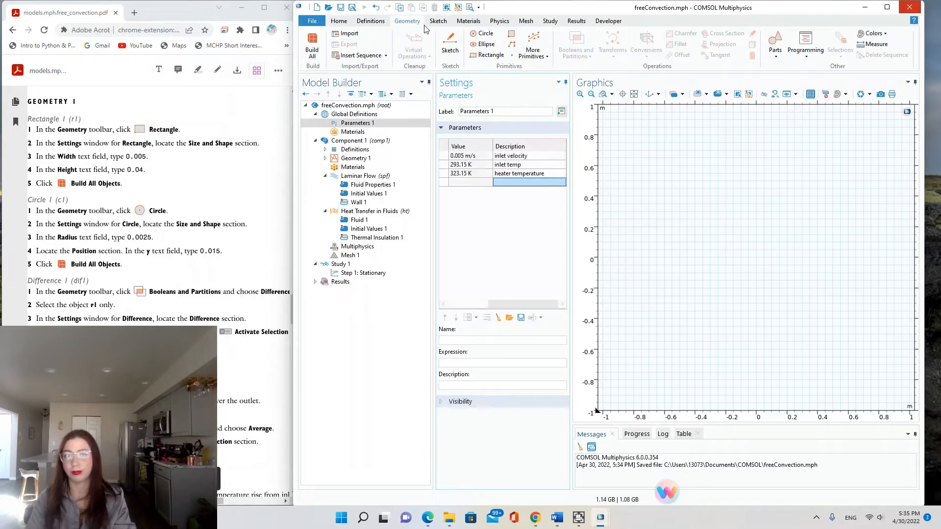
click(482, 56)
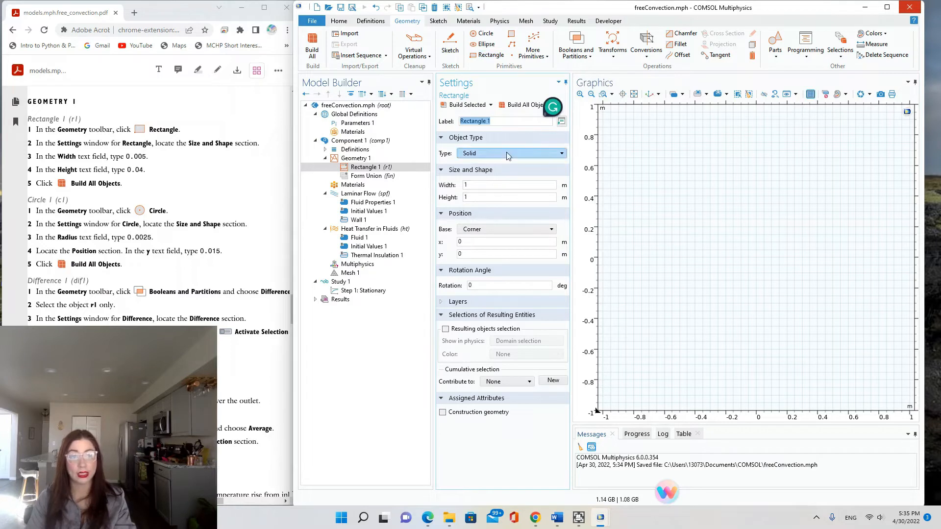
double_click(497, 184)
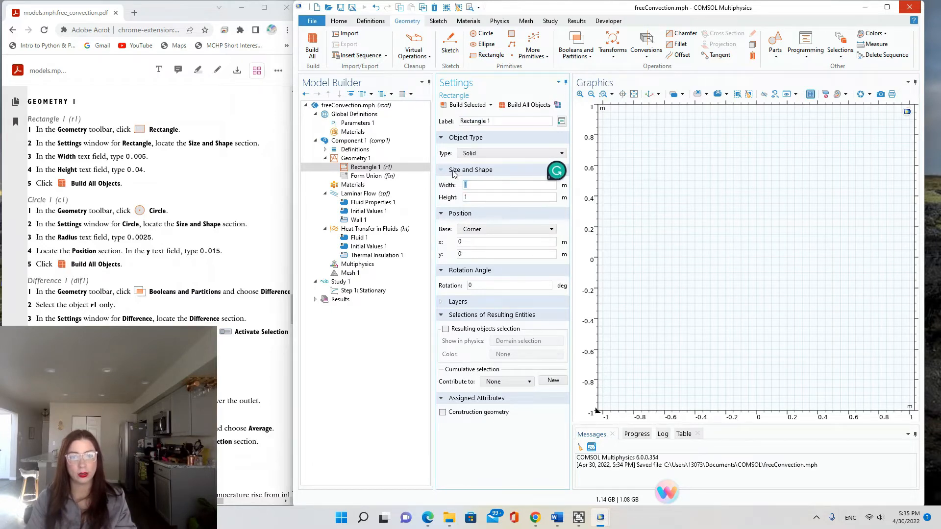
text(.005)
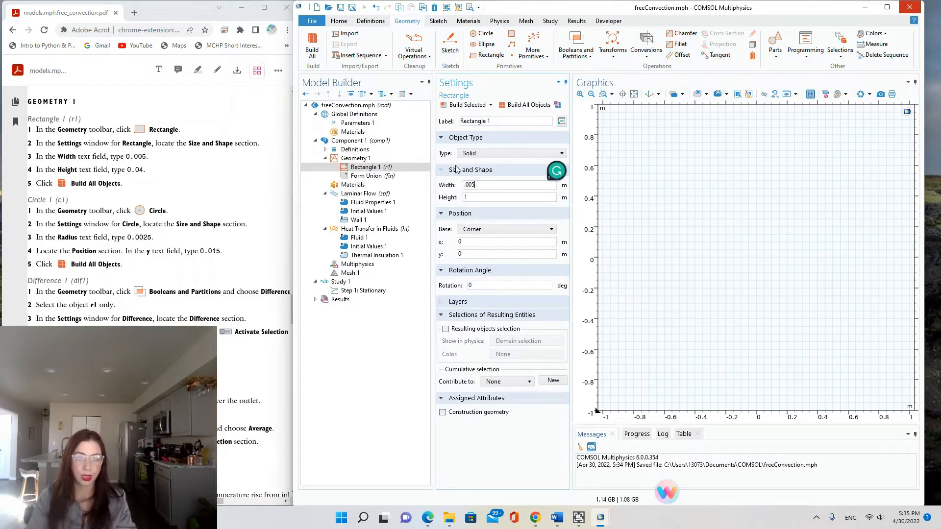
click(482, 195)
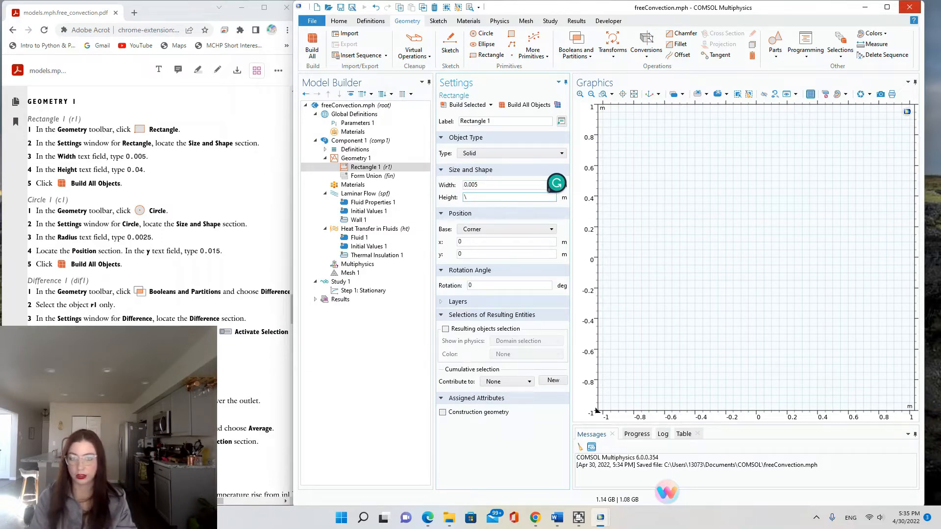
text(.04)
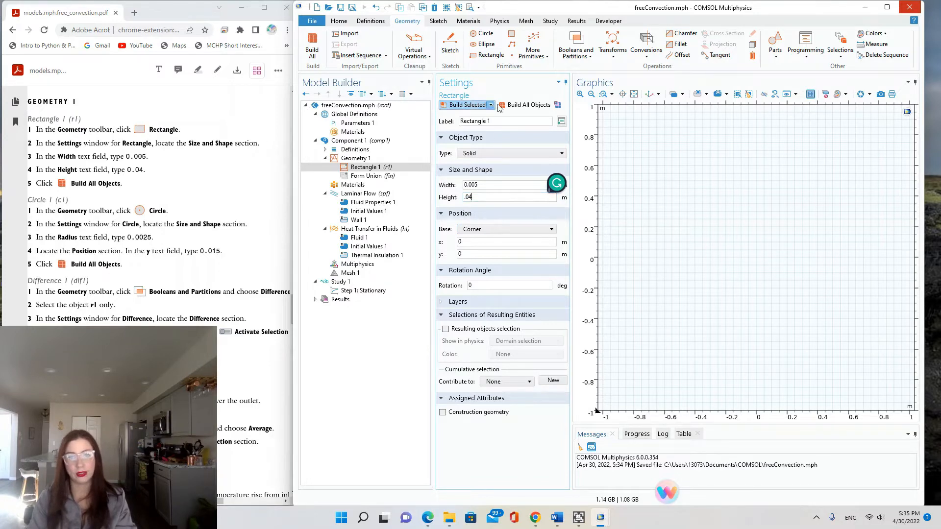
click(526, 104)
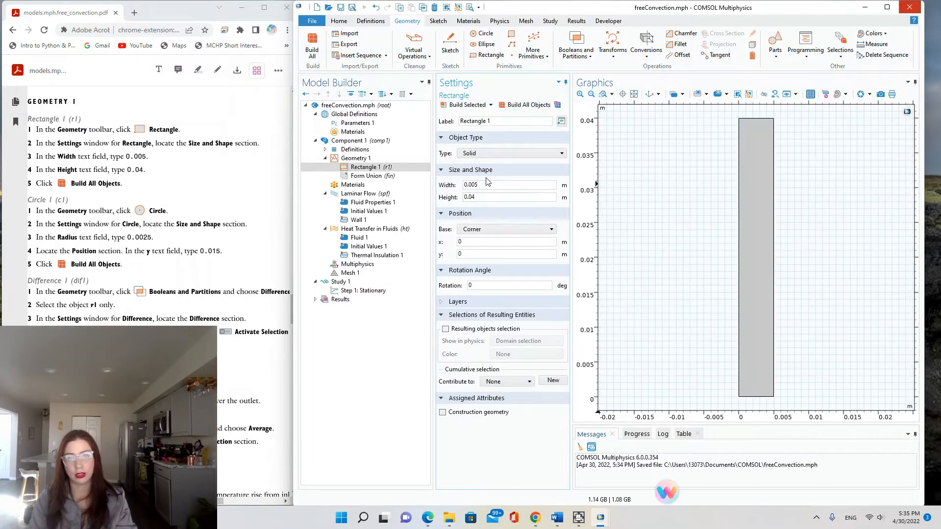
click(475, 197)
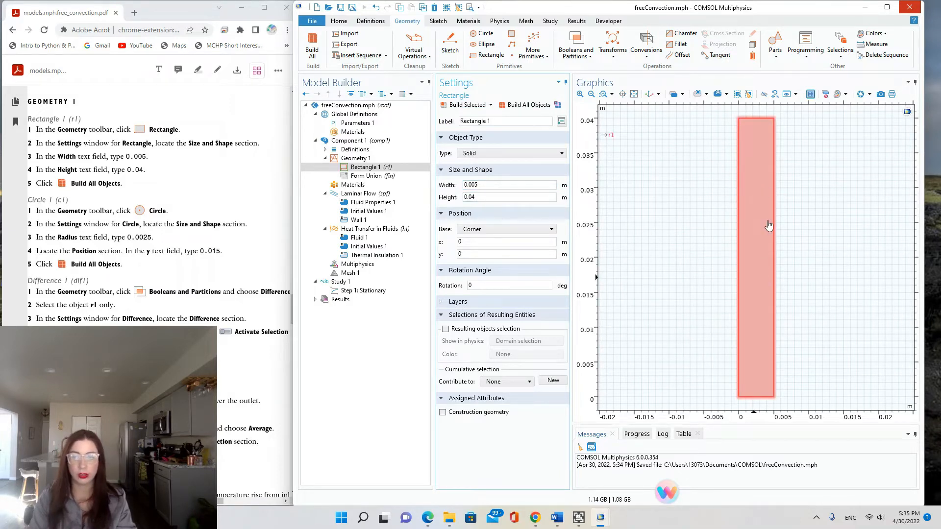
click(504, 185)
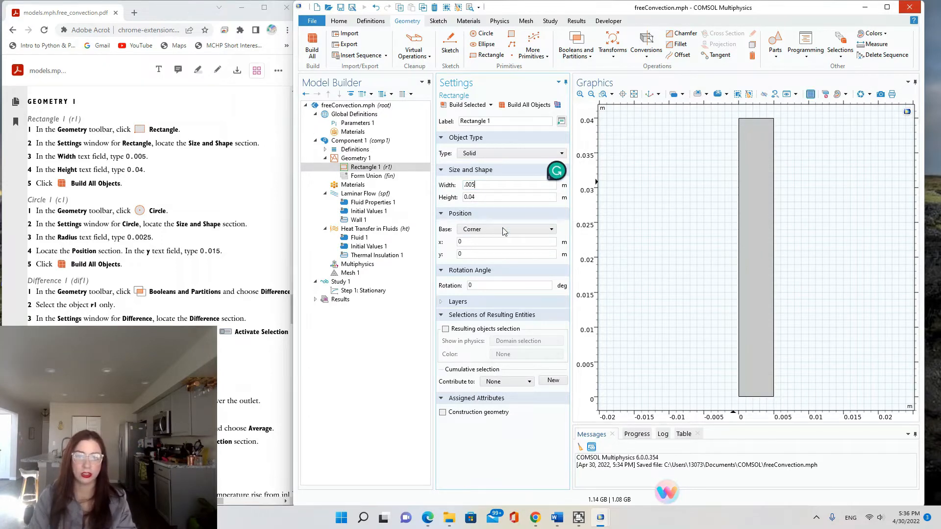
click(472, 186)
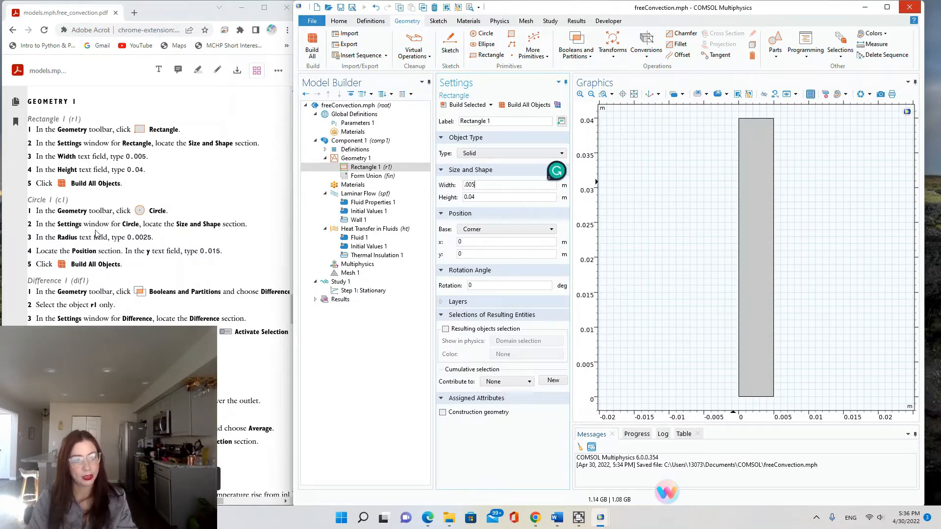
Add a circle with radius 0.0025 m centred at y = 0.015 m and build all objects.
click(489, 35)
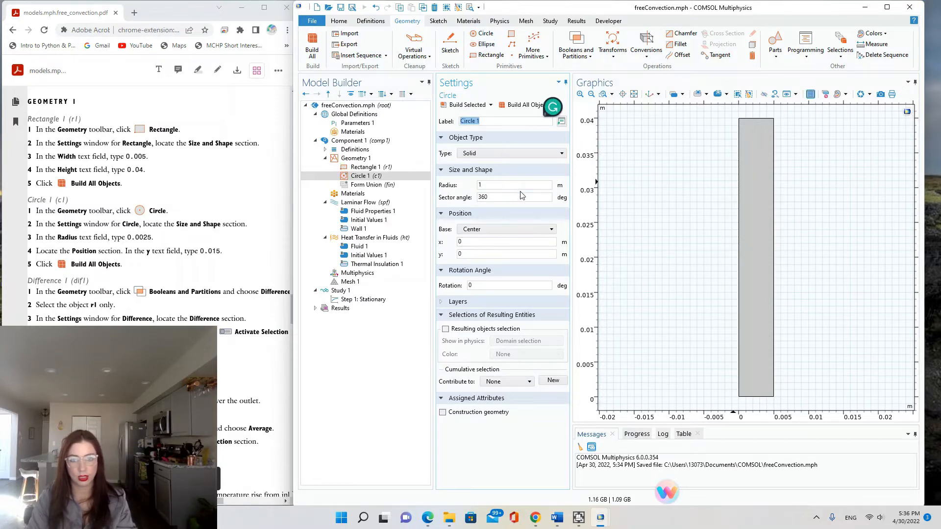
drag(521, 185, 471, 191)
text(.)
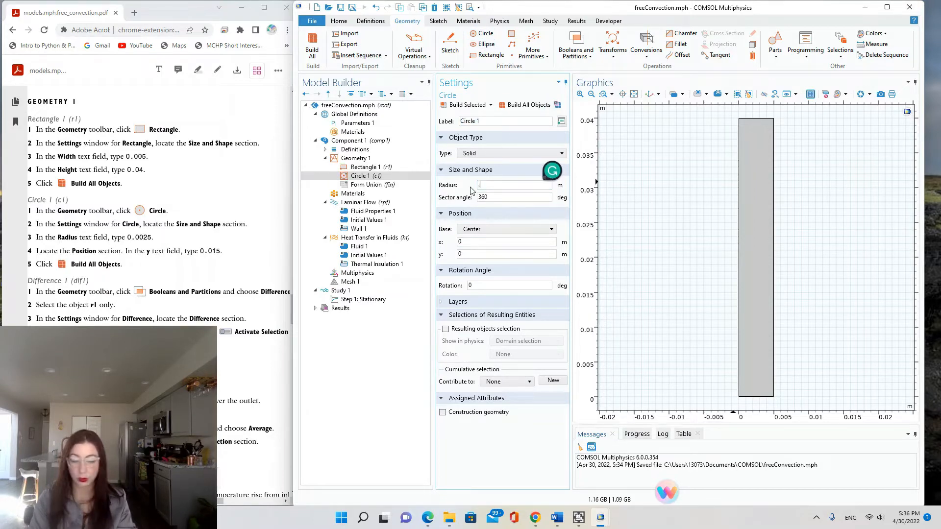
text(0025)
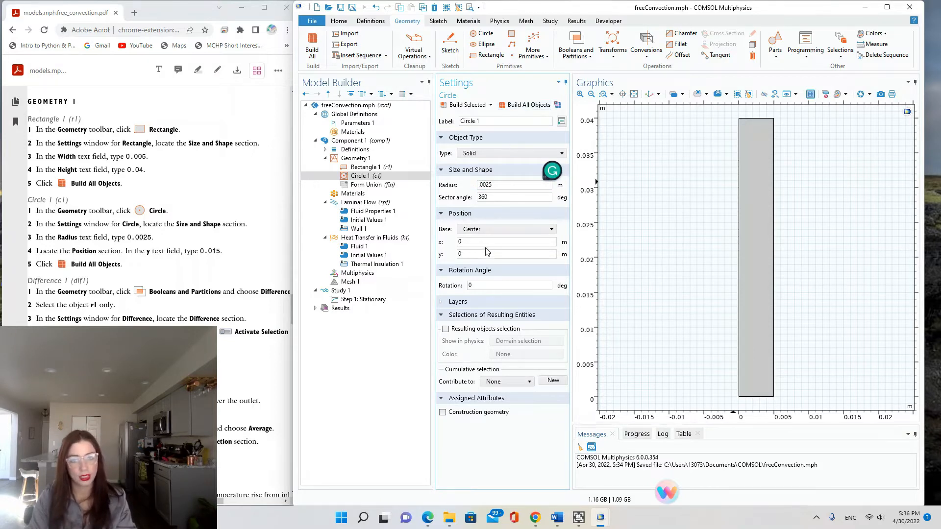
drag(484, 254, 440, 257)
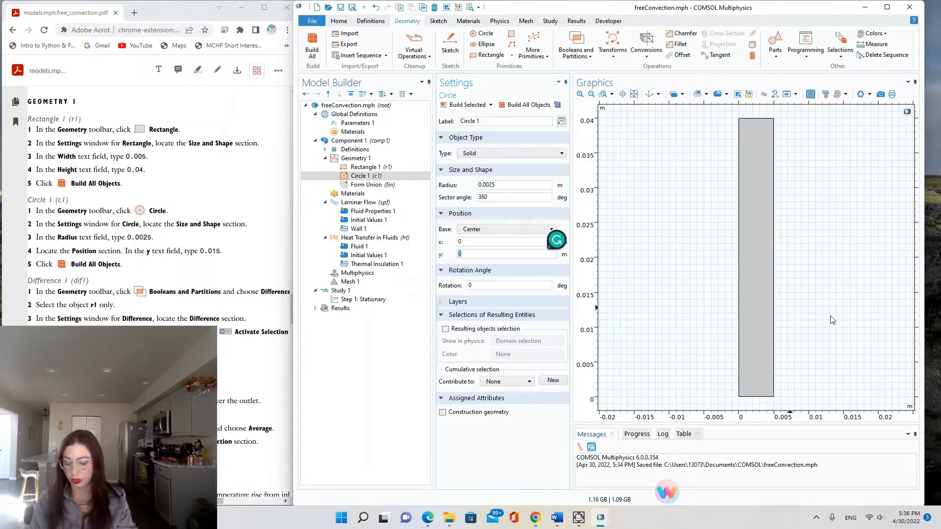
text(.015)
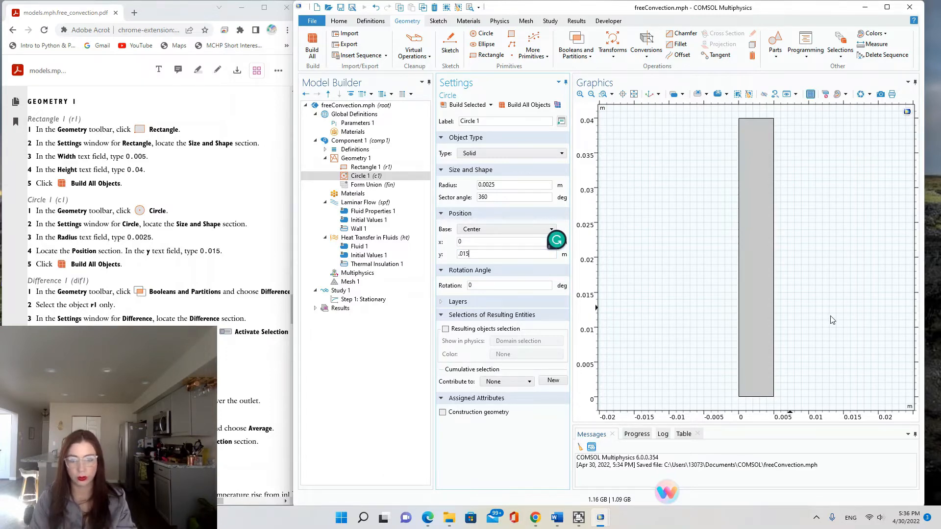
click(533, 107)
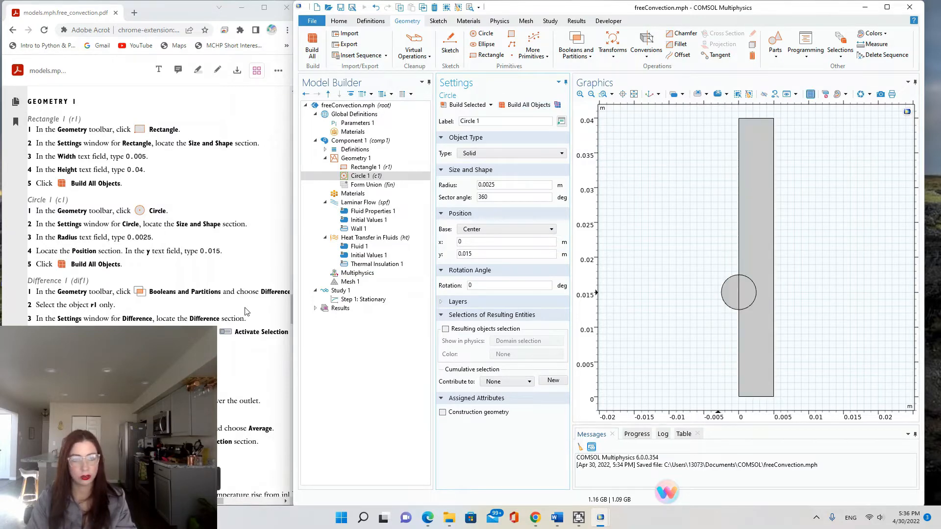
Create a Difference that subtracts circle c1 from rectangle r1 and build all objects.
scroll(154, 302, down, 2)
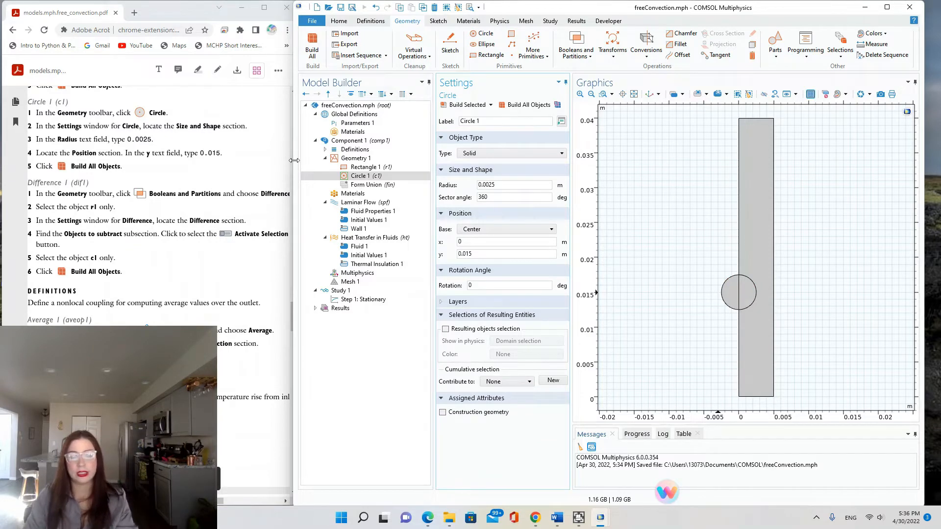
click(572, 52)
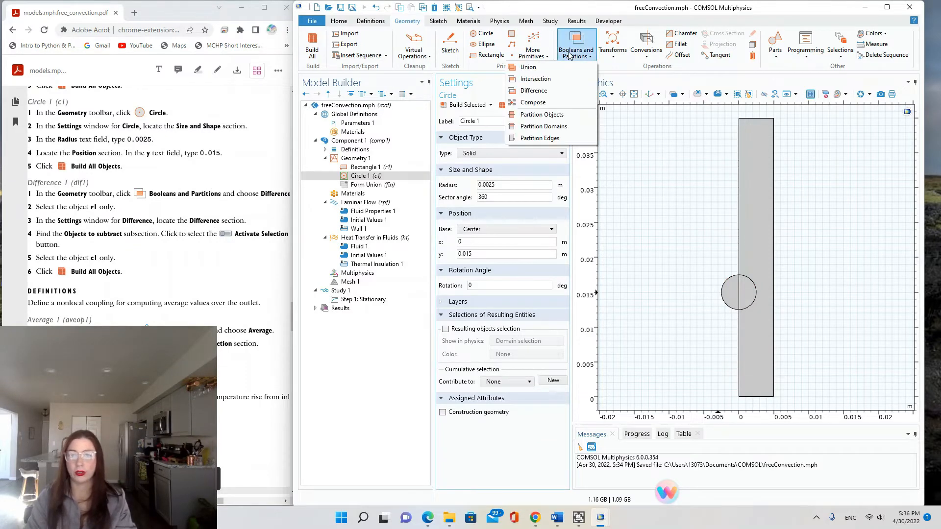
click(550, 90)
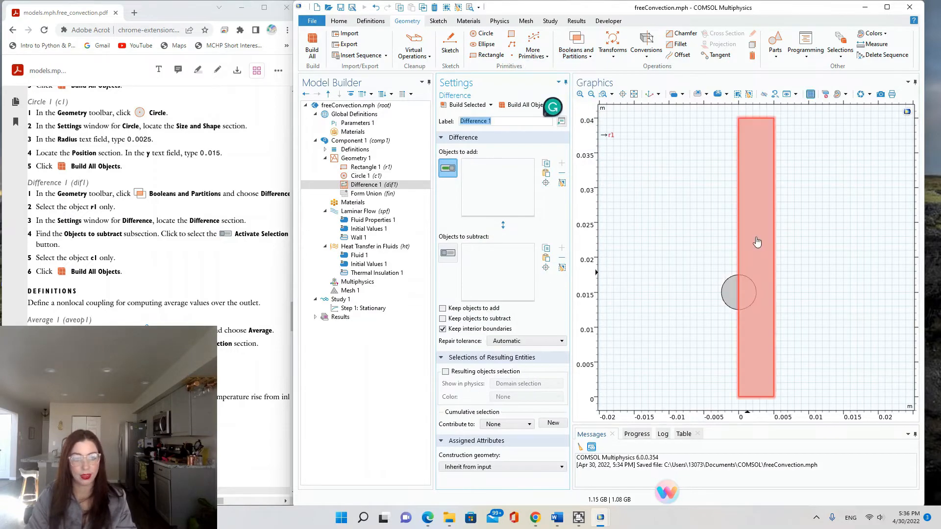
click(757, 241)
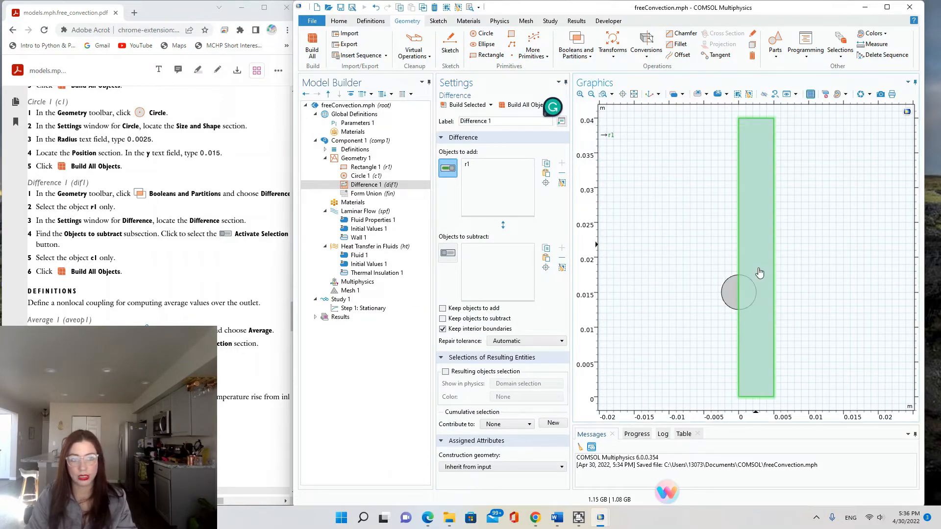
click(456, 251)
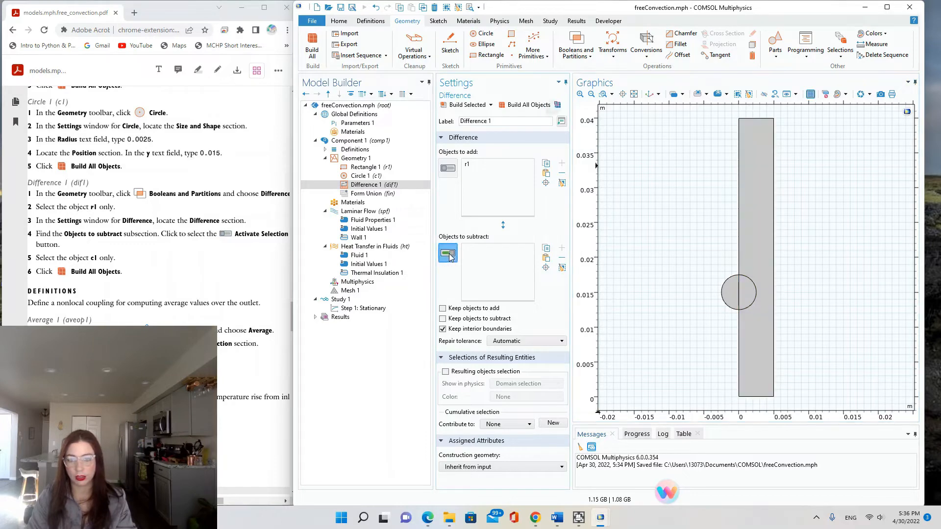
click(732, 296)
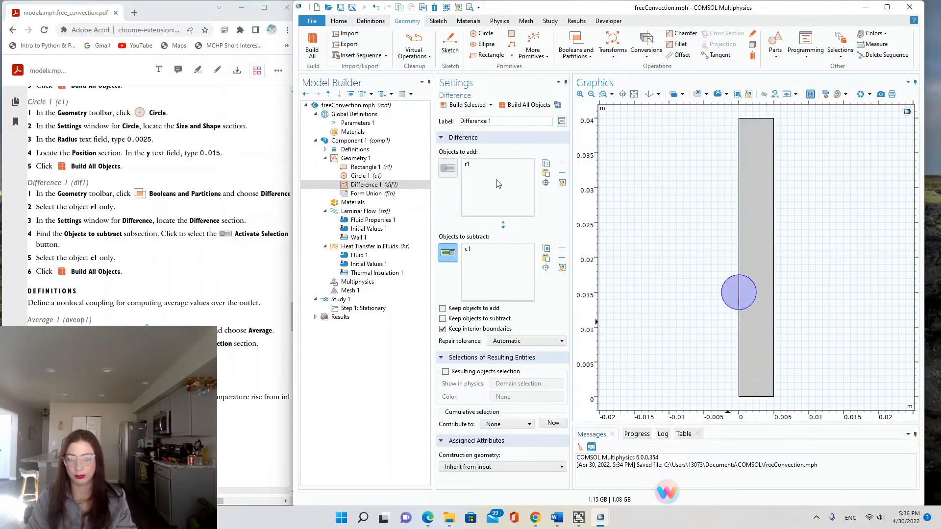
click(514, 105)
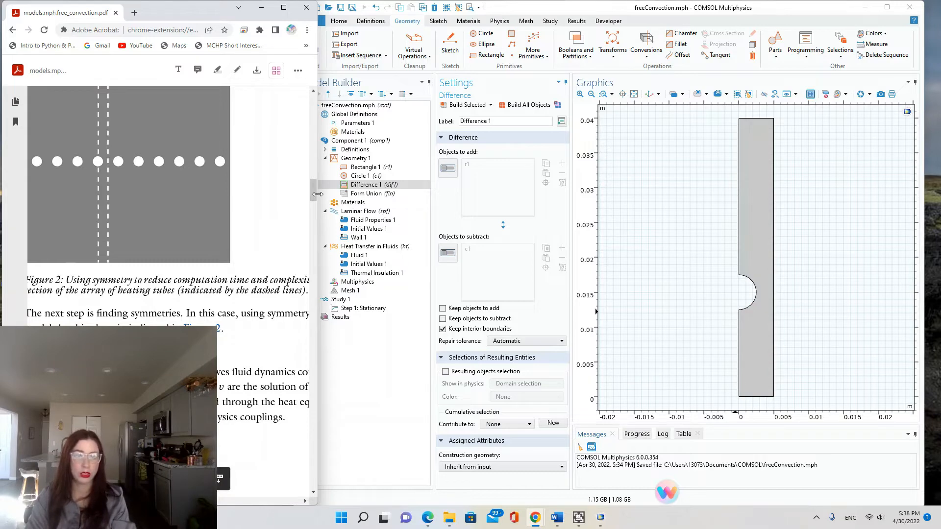
Examine the heating tube setup figure in the PDF tutorial in the browser, plus its Definitions instructions for the Average coupling.
drag(315, 194, 315, 157)
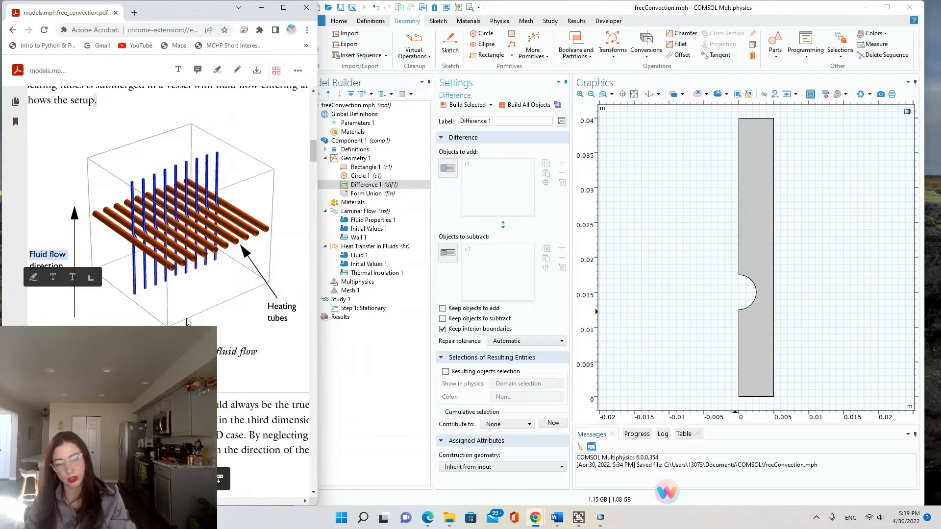
scroll(195, 311, down, 20)
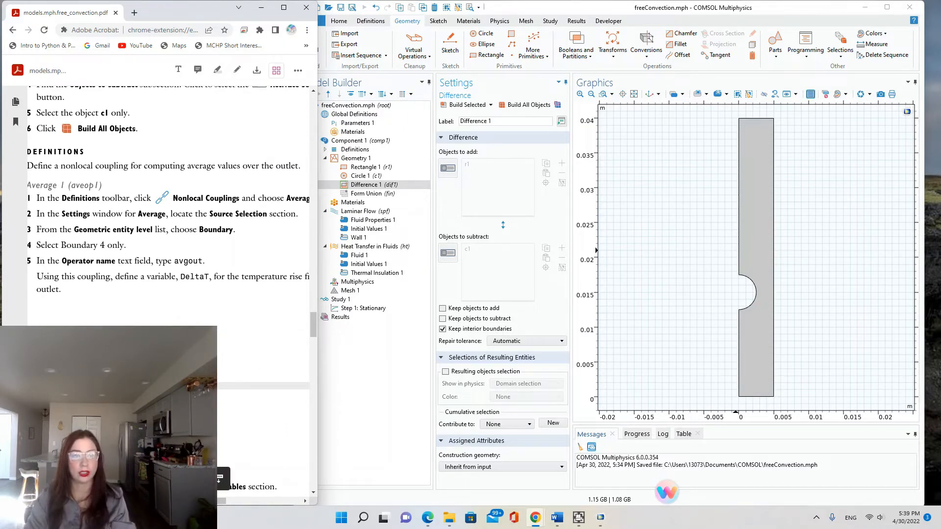
scroll(227, 389, up, 2)
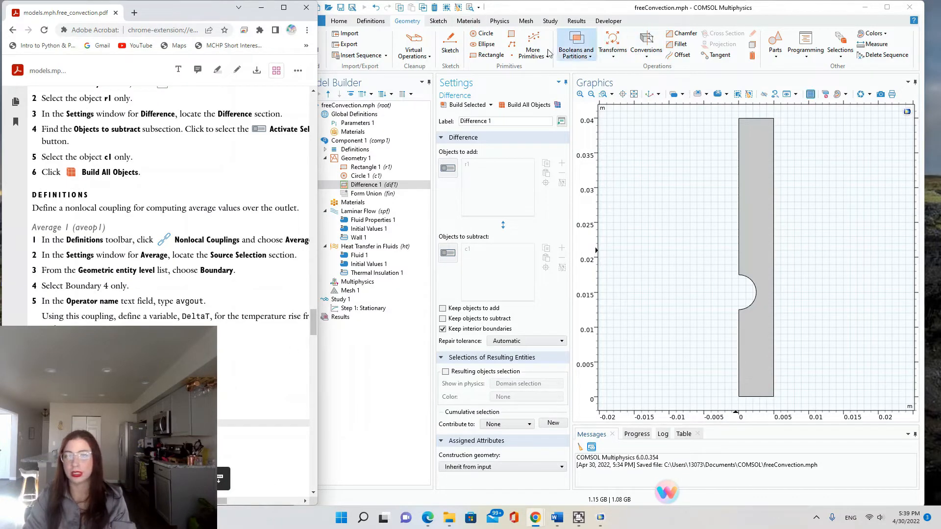
Add an Average nonlocal coupling to the component definitions and check its source selection instructions in the PDF tutorial.
click(370, 22)
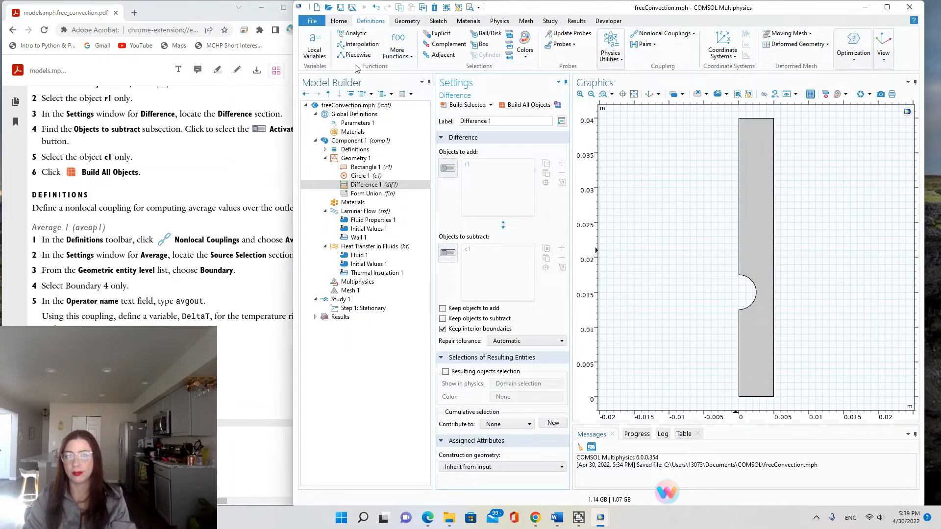
click(666, 38)
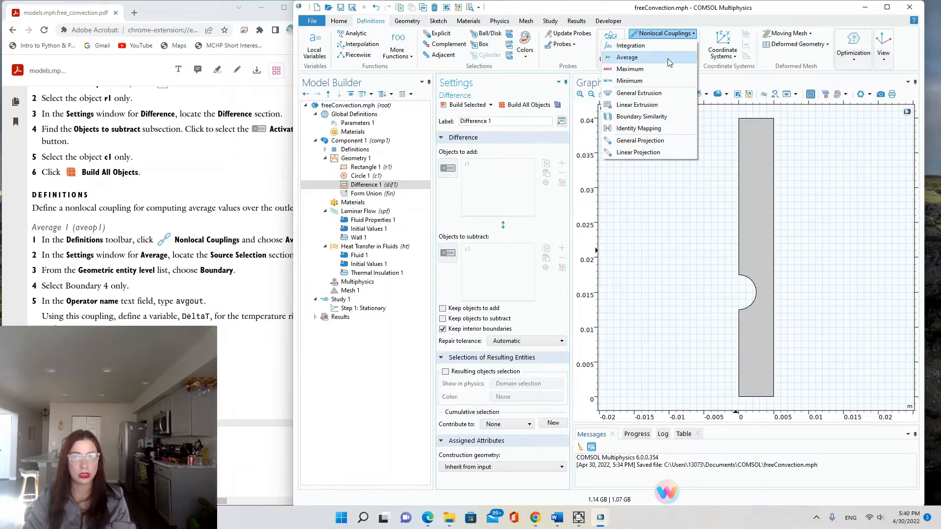
click(627, 57)
click(238, 351)
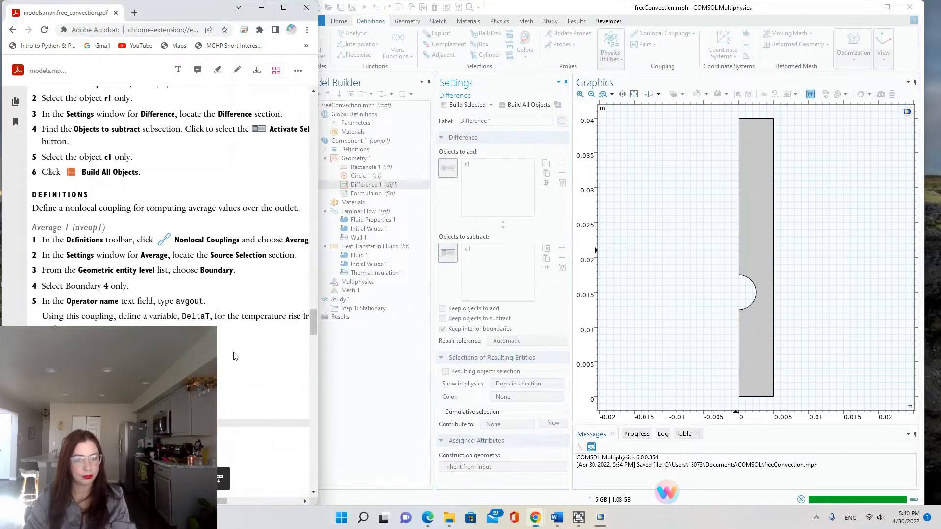
scroll(168, 309, right, 1)
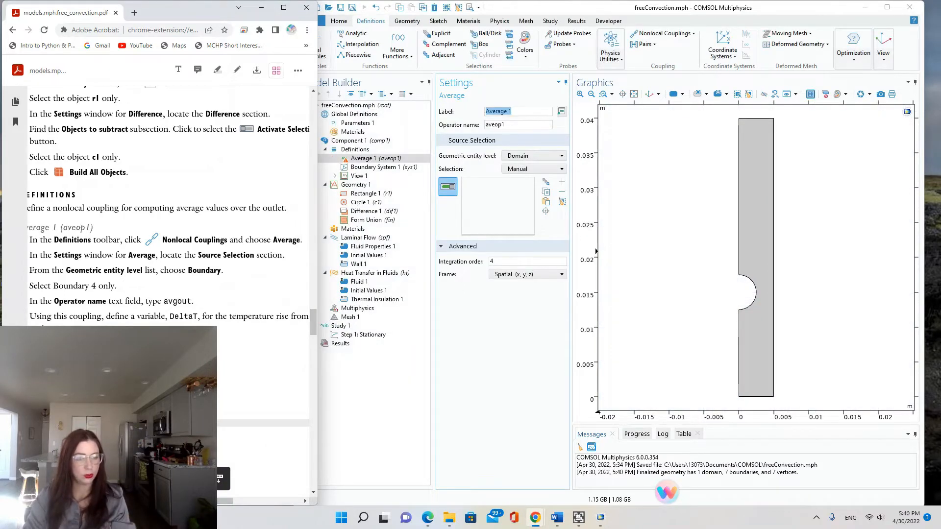
scroll(289, 353, up, 1)
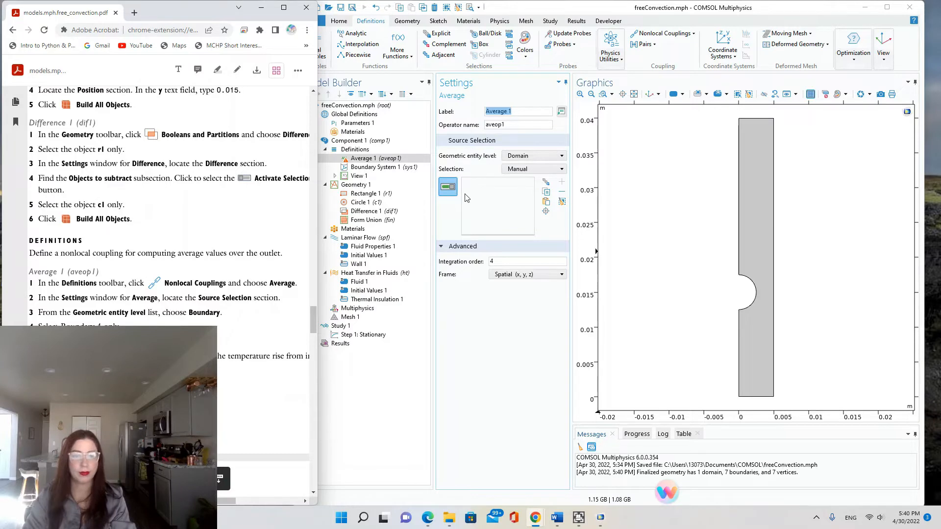
Set the Average coupling's geometric entity level to Boundary and select boundary 4, the top edge of the rectangle.
click(522, 157)
click(534, 169)
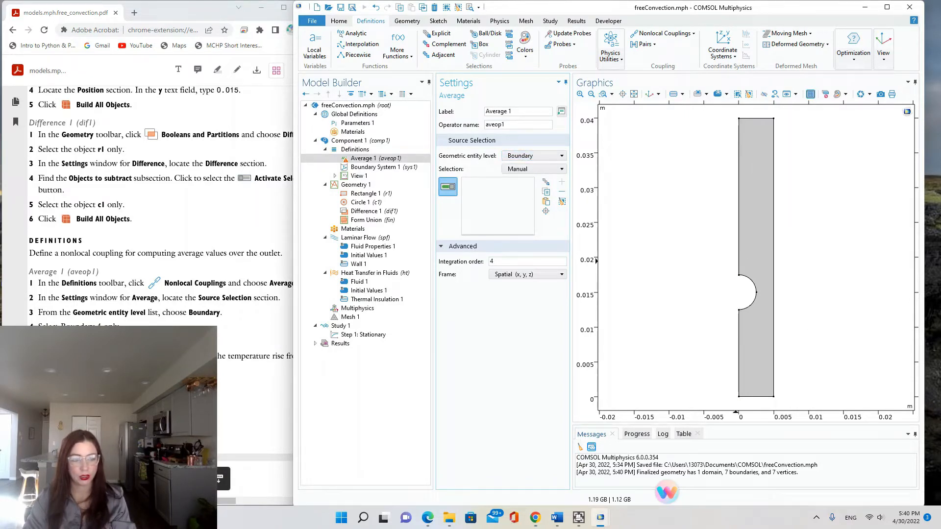
scroll(161, 196, down, 1)
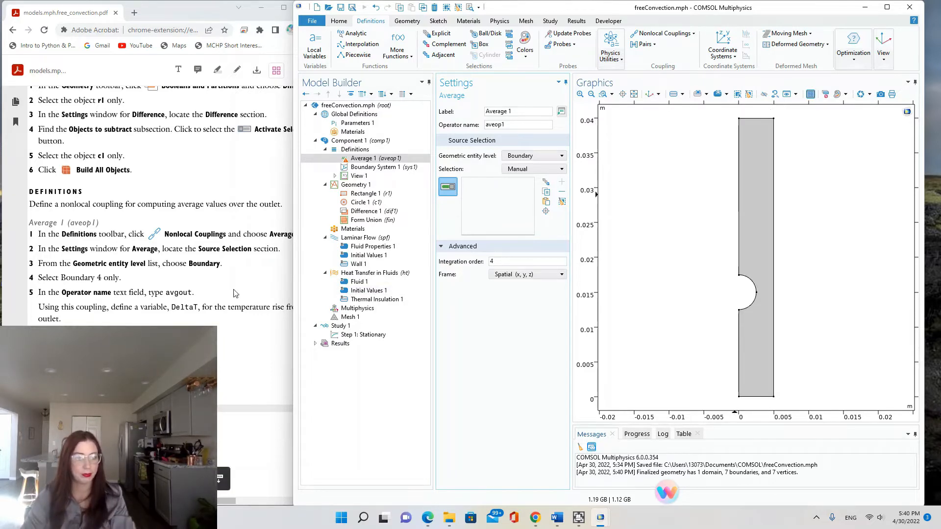
click(767, 119)
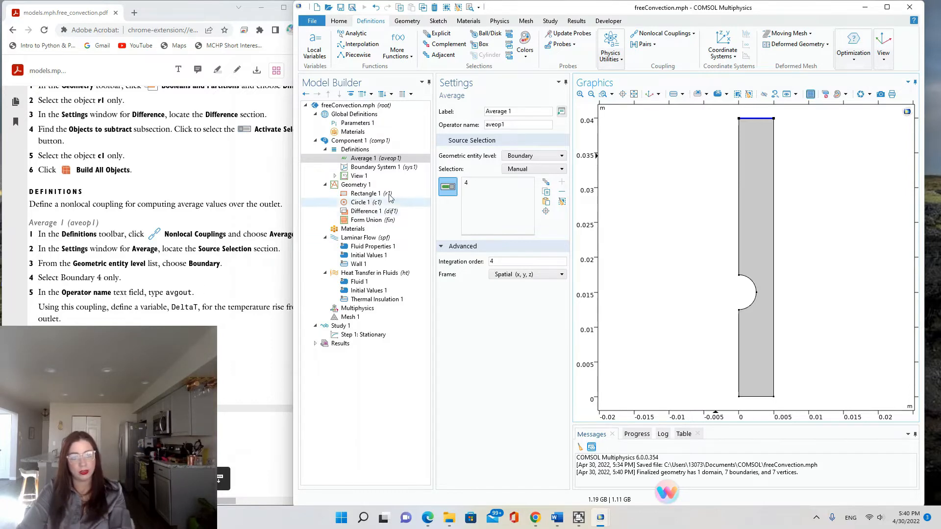
Set the Average coupling's operator name to aveout.
click(511, 126)
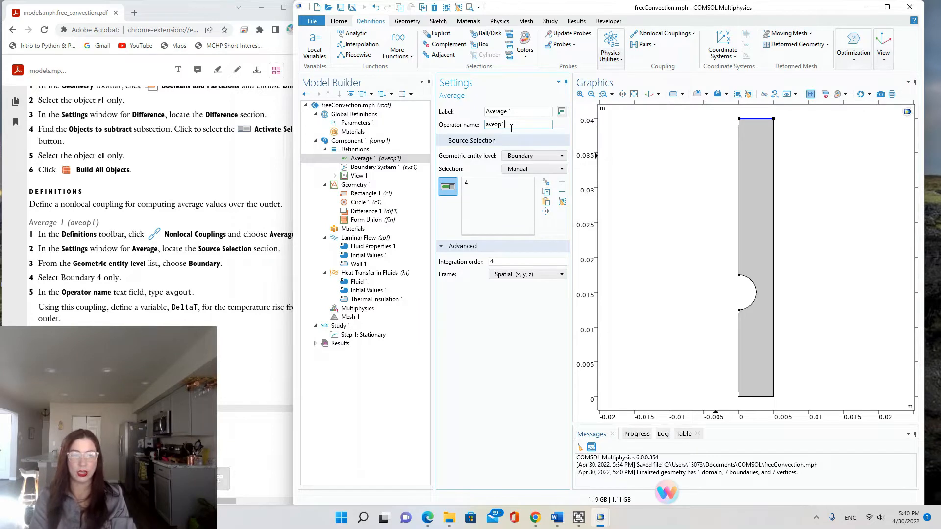
key(BackSpace)
key(BackSpace)
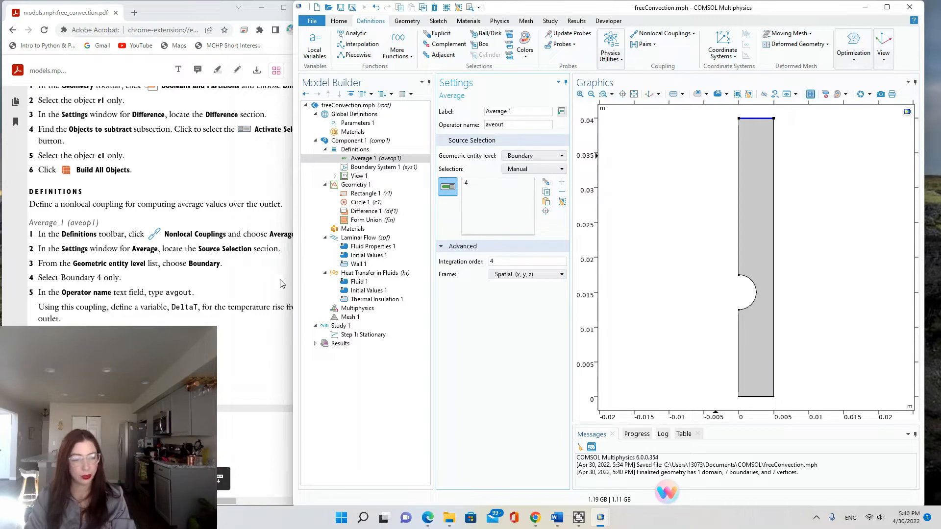
Widen the browser window and read the Variables 1 instructions in the PDF tutorial.
click(246, 358)
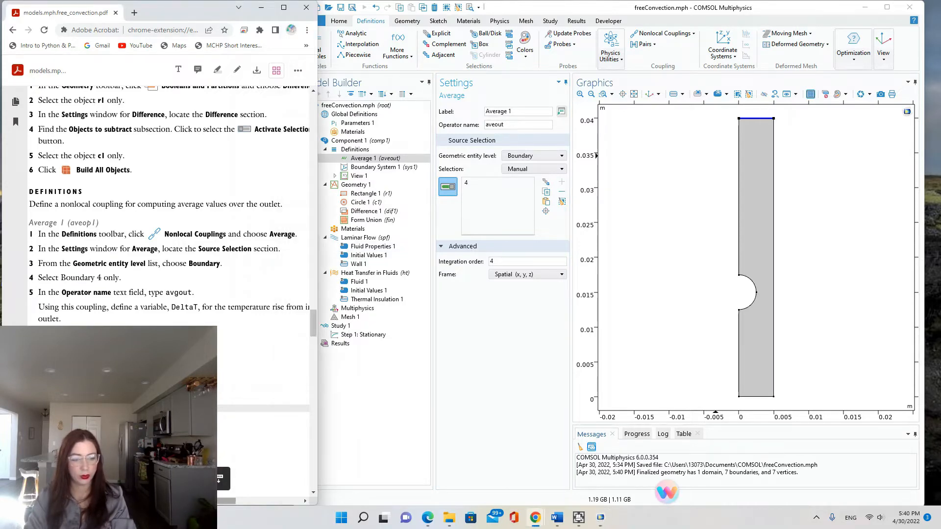
drag(221, 500, 229, 500)
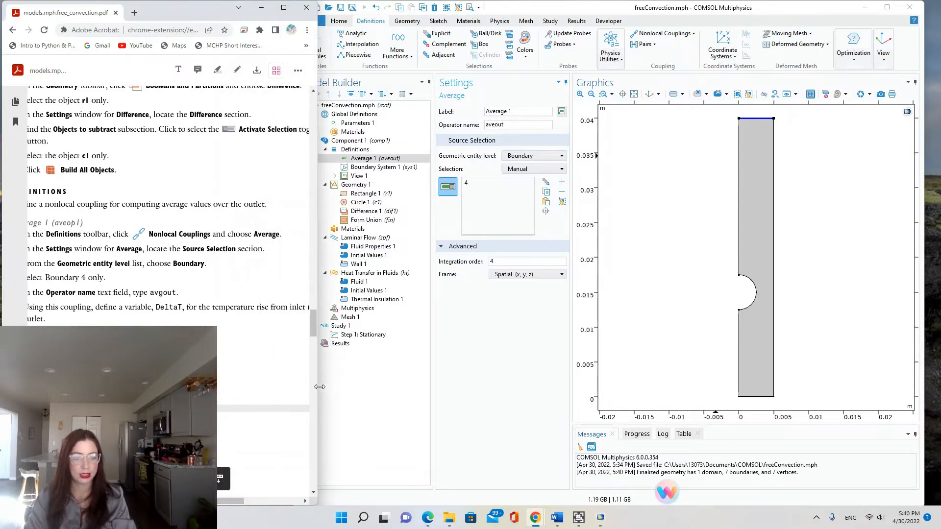
drag(319, 387, 343, 387)
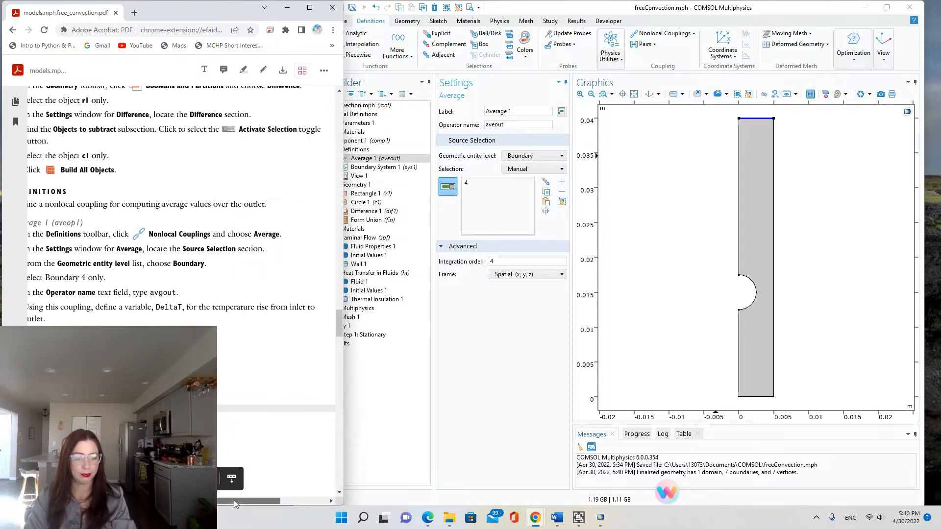
drag(234, 500, 205, 500)
scroll(266, 372, up, 1)
scroll(266, 372, down, 2)
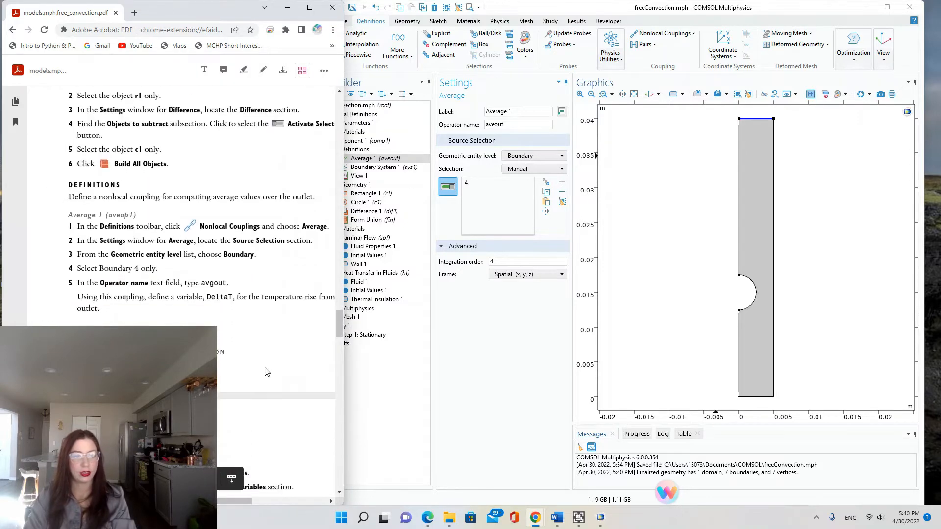
scroll(179, 277, down, 5)
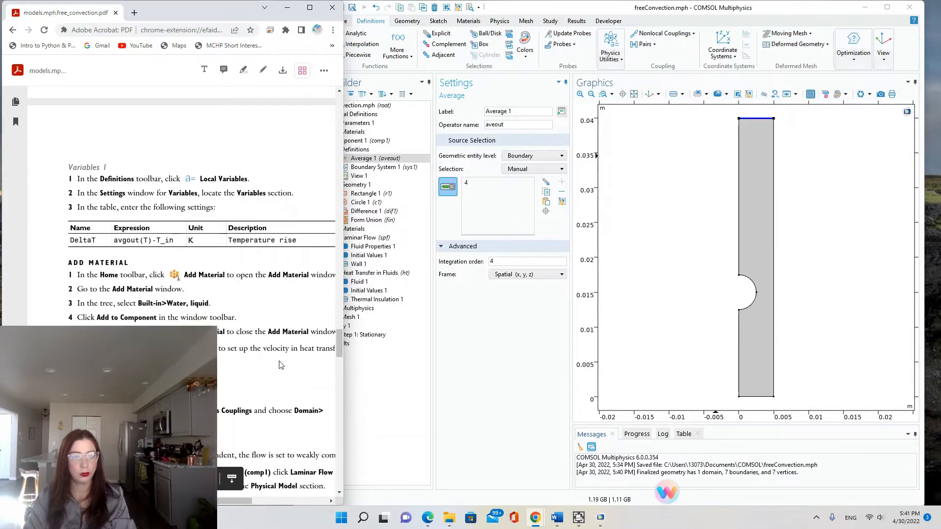
In COMSOL, add a Local Variables node to the component definitions and name its first variable DeltaT.
click(400, 445)
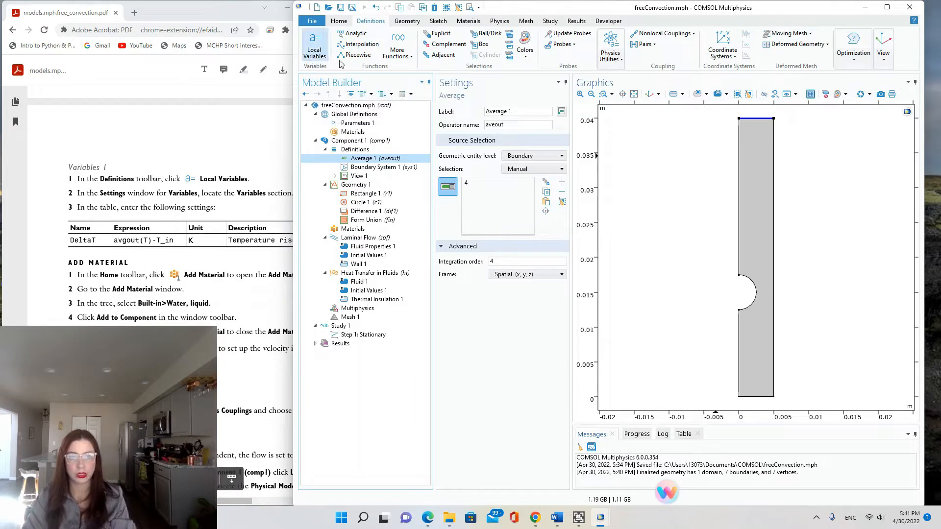
click(315, 47)
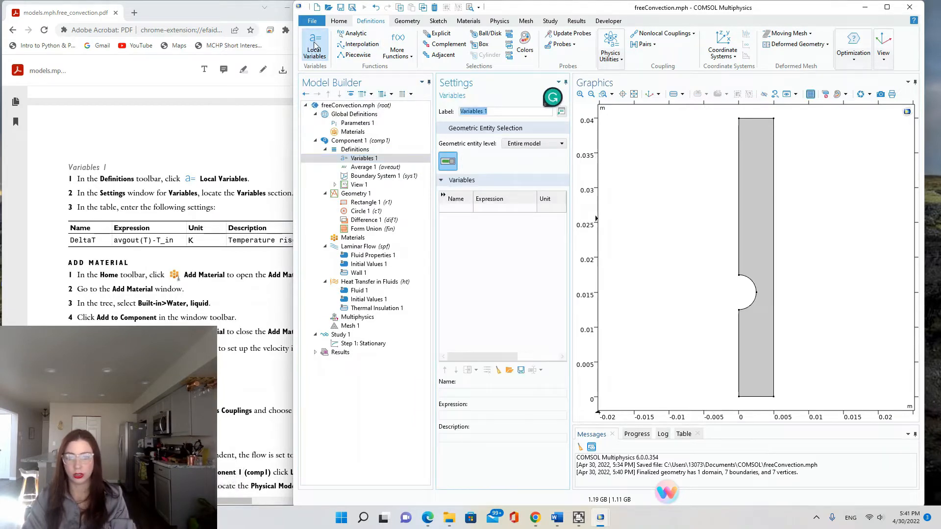
click(458, 210)
text(Del)
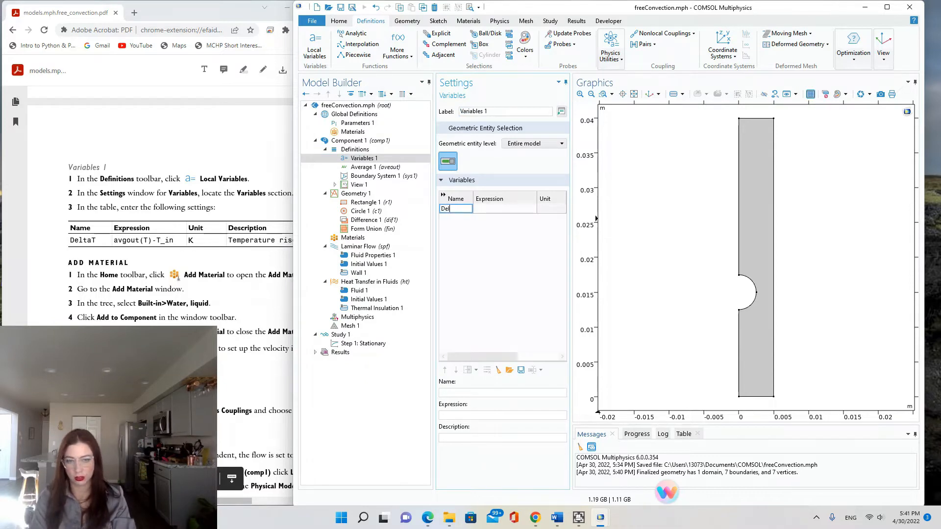
text(taT)
key(Tab)
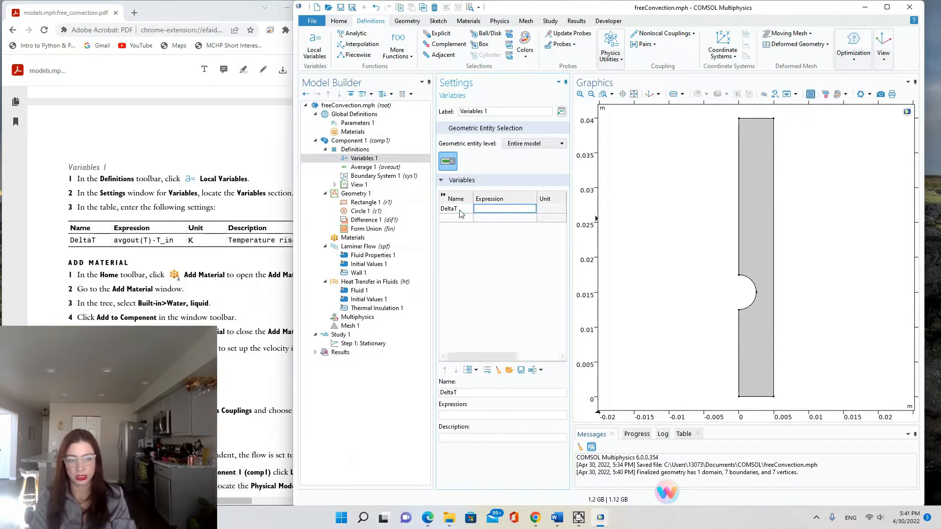
Give DeltaT the expression avgout(T)-T_in and the description "temperature rise".
text(avgou)
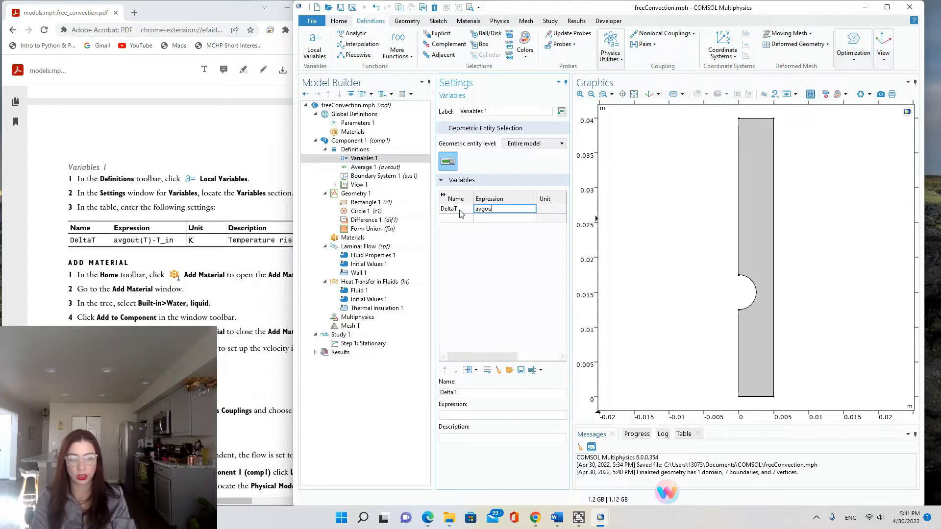
text(t(T)-T_in)
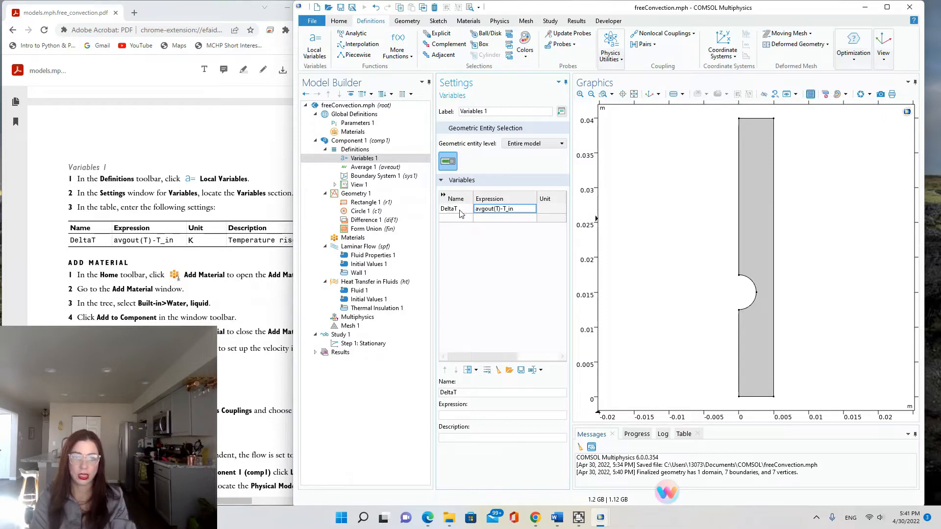
key(Tab)
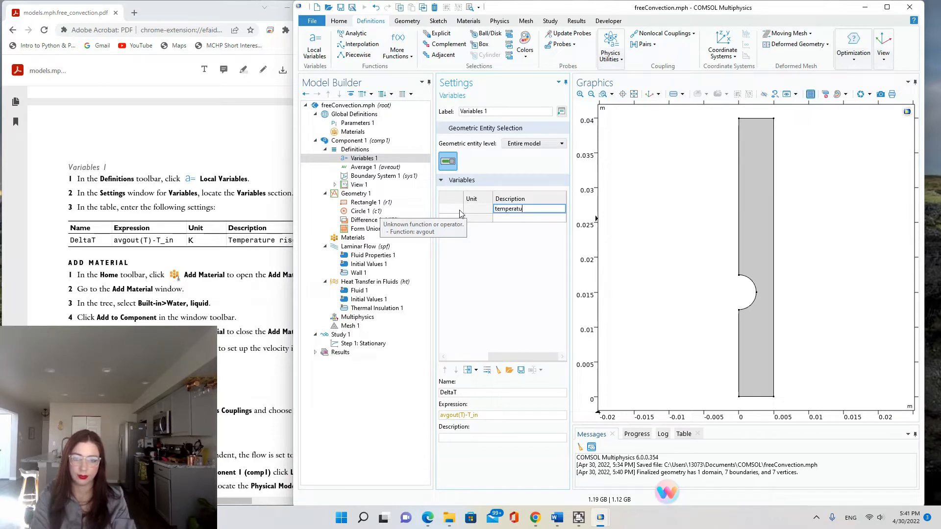
text(temperature rise)
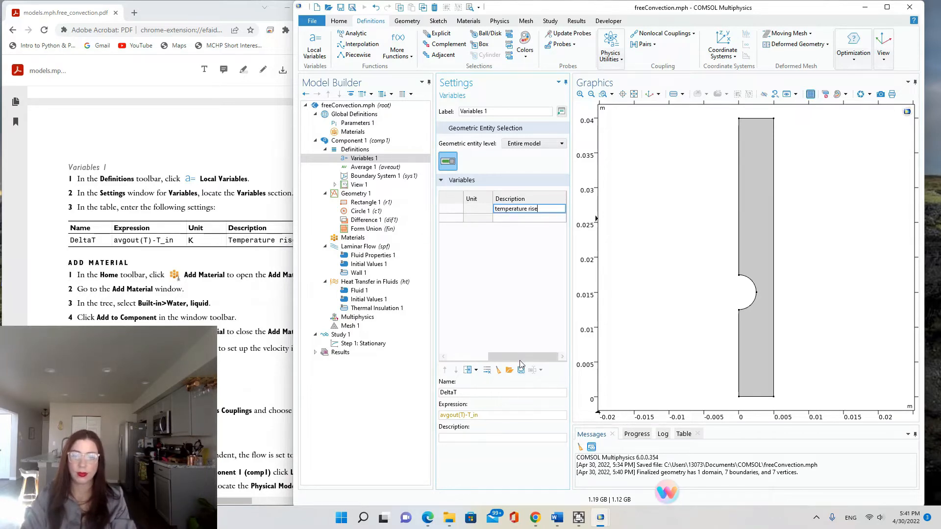
drag(519, 358, 490, 365)
click(489, 229)
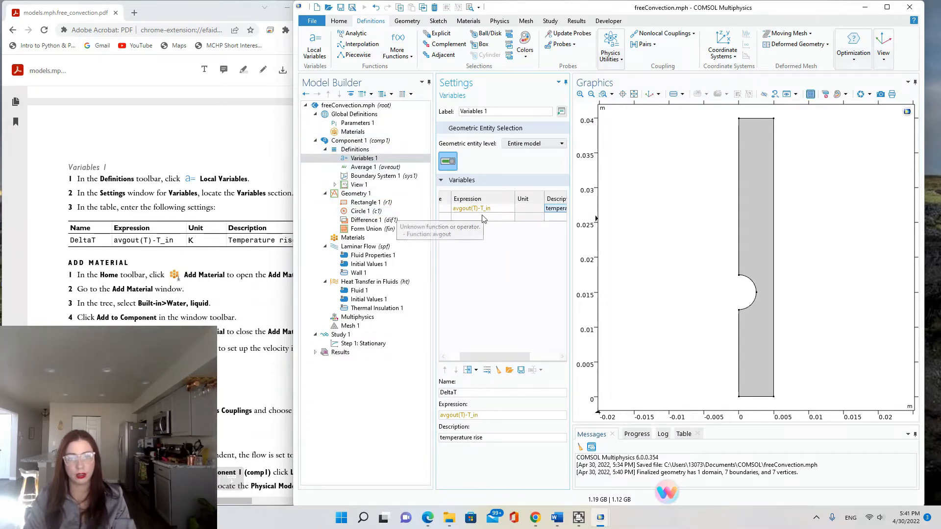
Rename the Average coupling's operator to avgout to match the DeltaT expression, and recheck Variables 1.
click(352, 123)
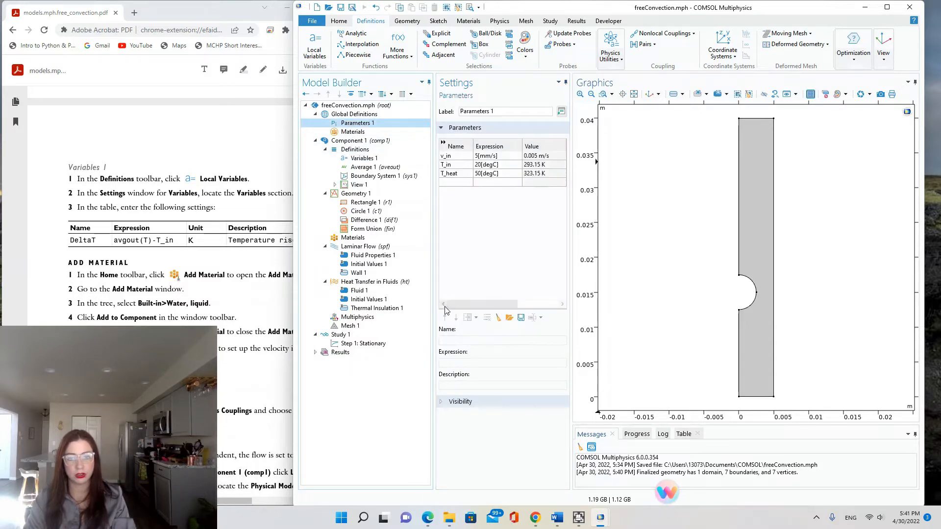
click(363, 158)
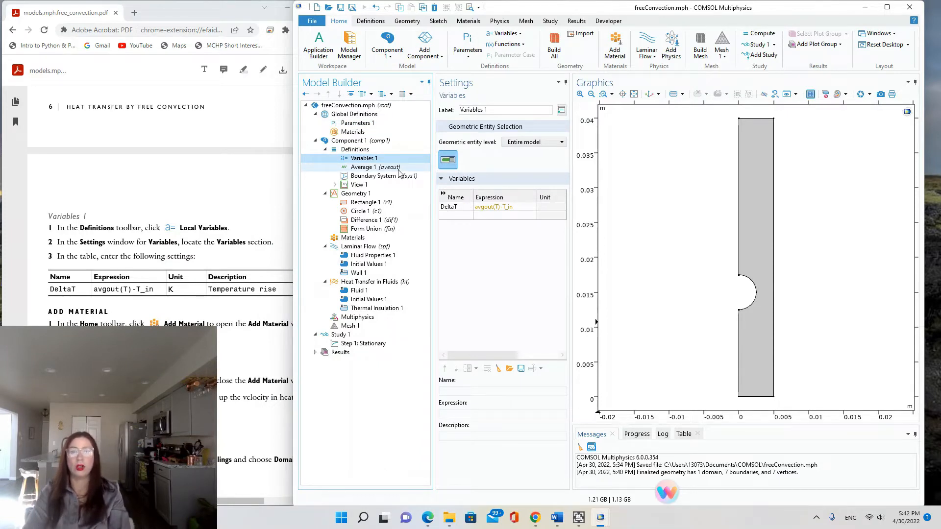
click(391, 168)
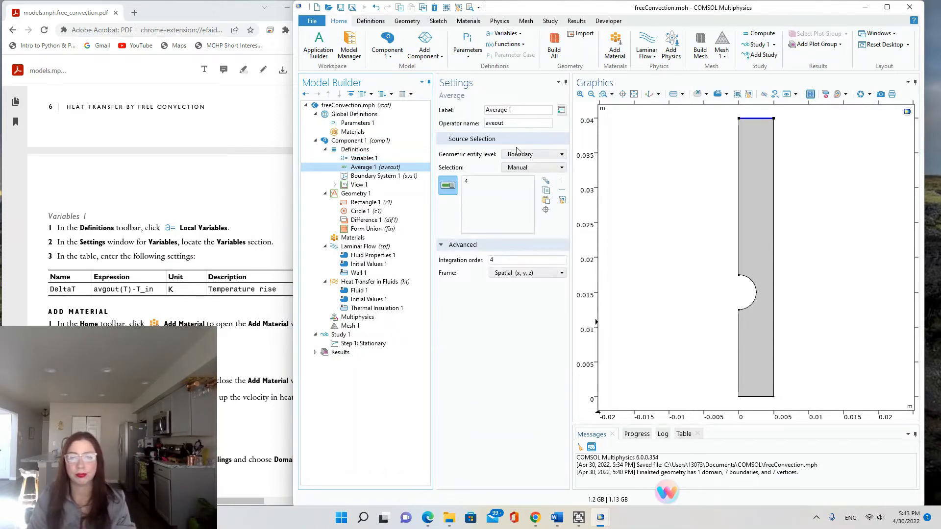
scroll(162, 205, up, 4)
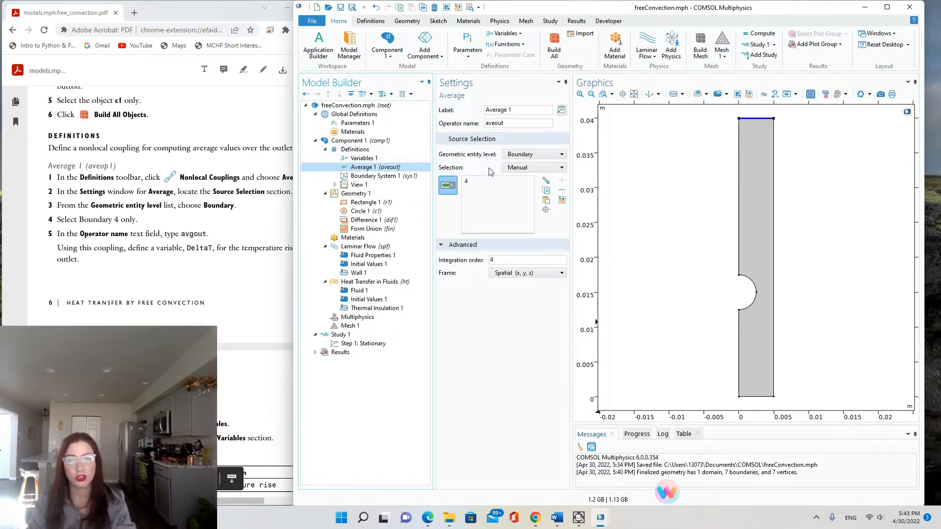
click(493, 123)
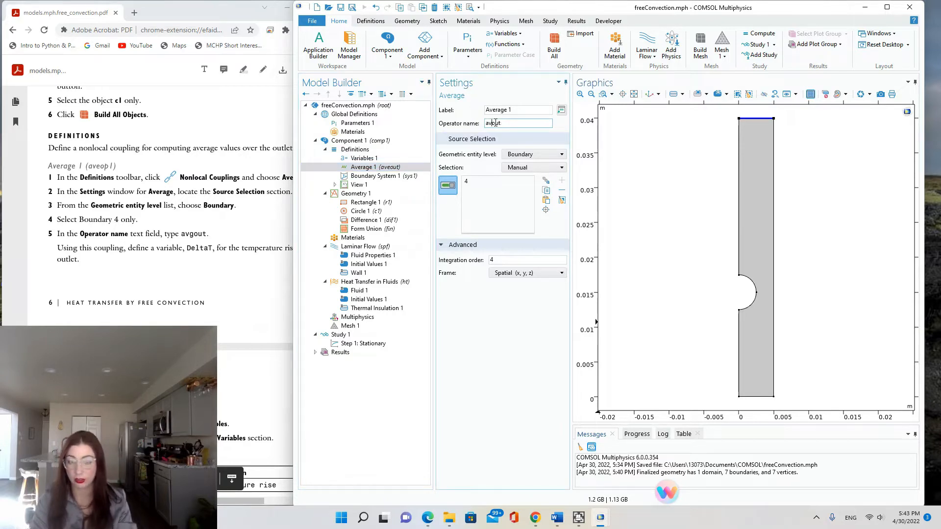
text(g)
click(377, 176)
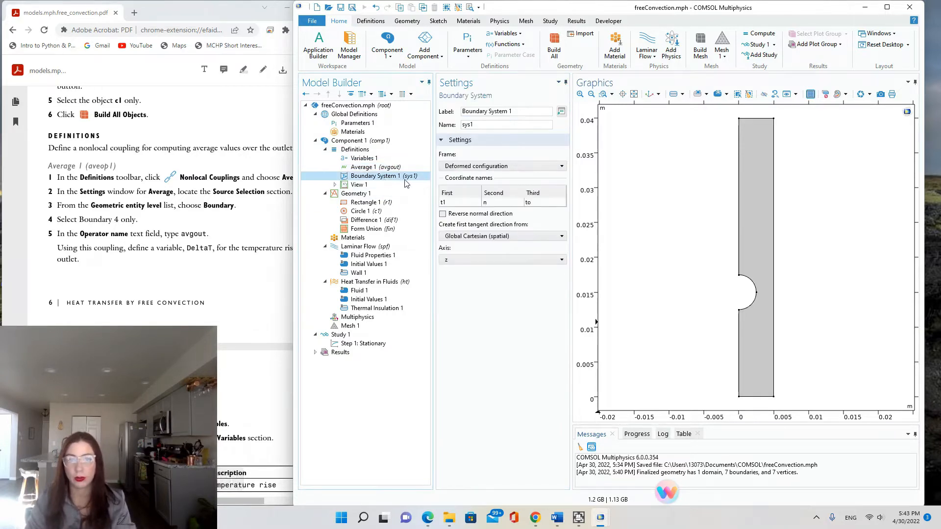
key(Up)
key(Up)
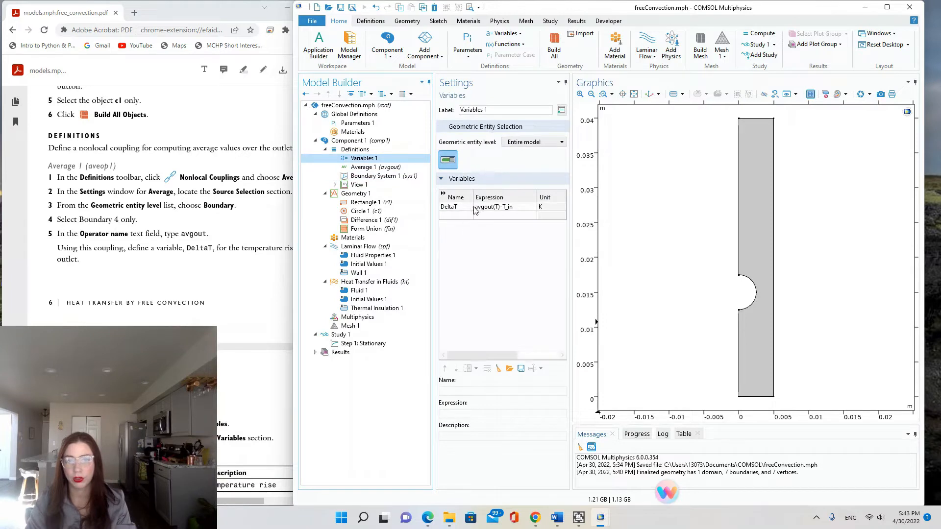
Read the Add Material instructions in the PDF tutorial in the browser, and return to COMSOL.
click(225, 316)
scroll(231, 310, down, 3)
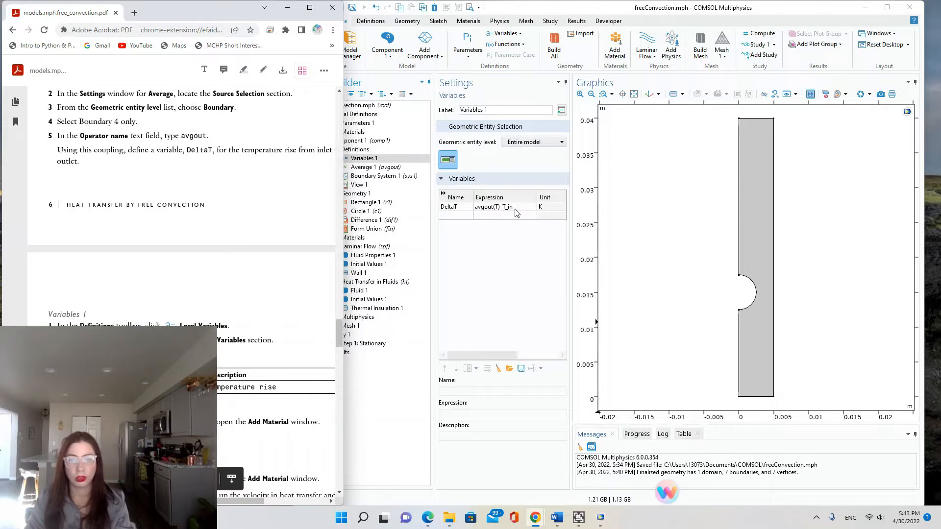
scroll(200, 253, down, 2)
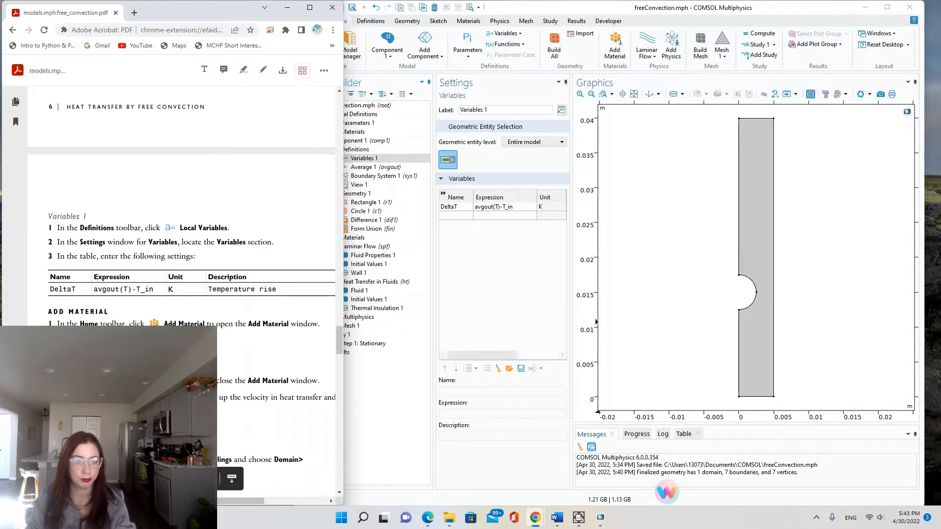
scroll(120, 243, down, 2)
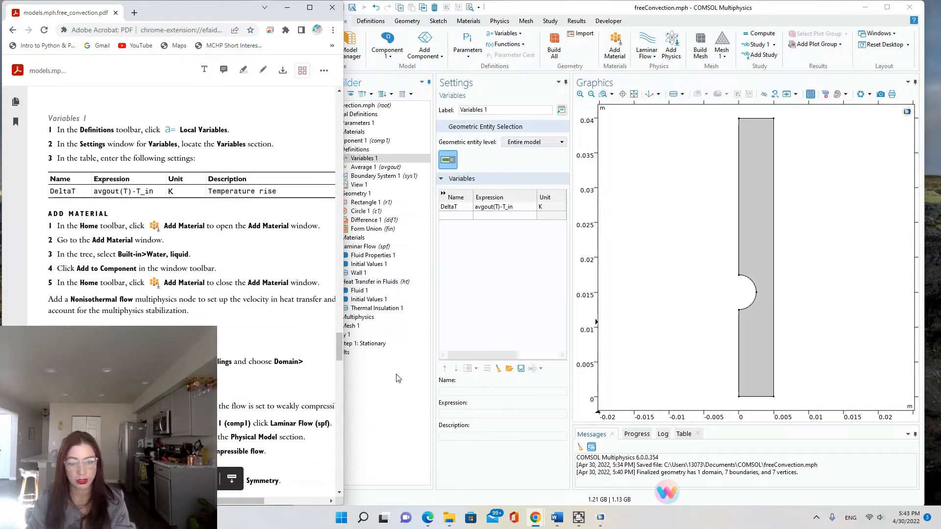
click(384, 433)
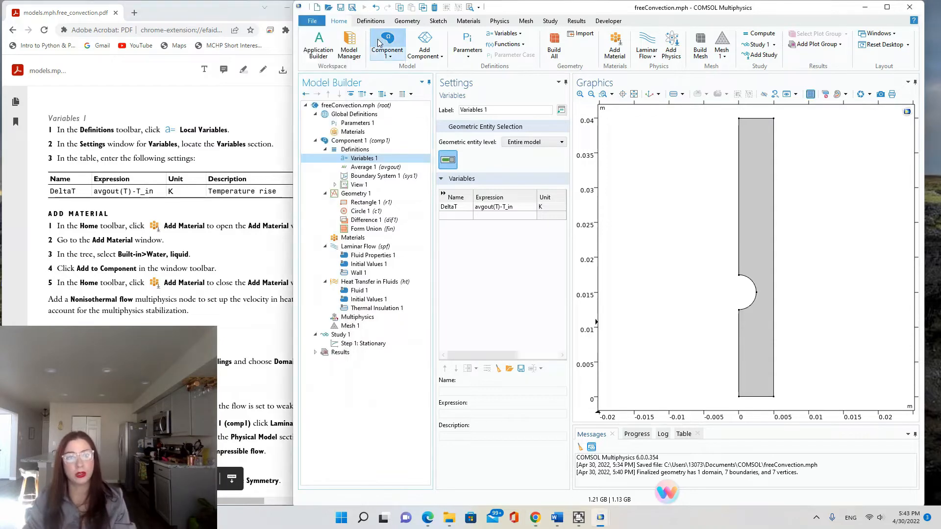
Search the material library for water, add the built-in Water, liquid material to the component, and close the material library.
click(614, 46)
click(848, 116)
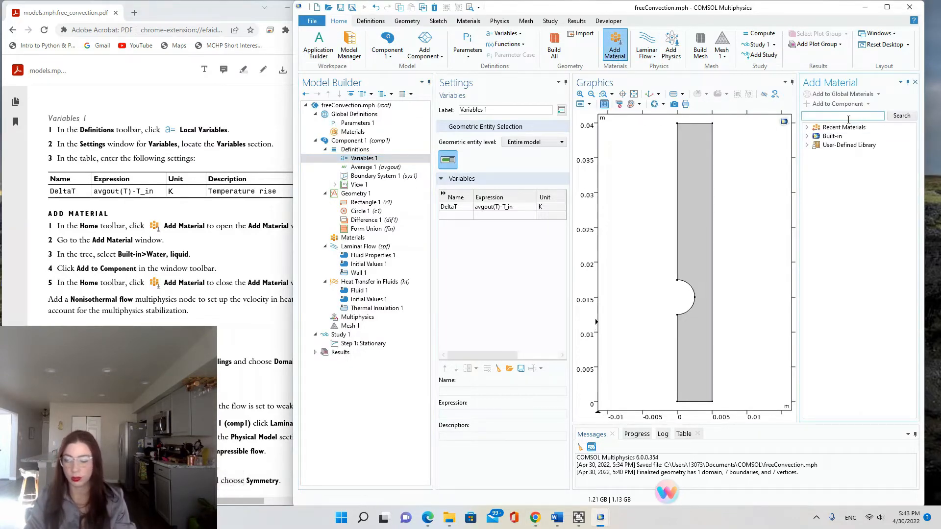
text(water)
key(Return)
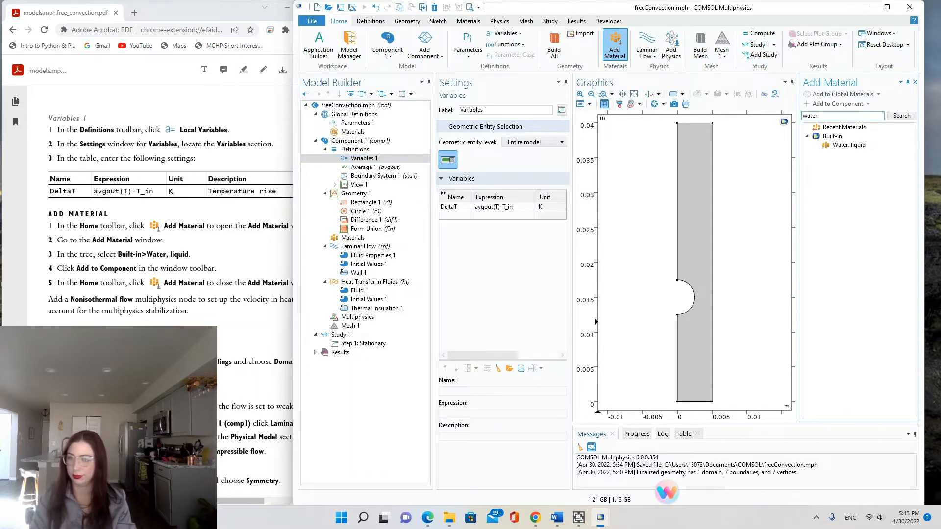
click(847, 145)
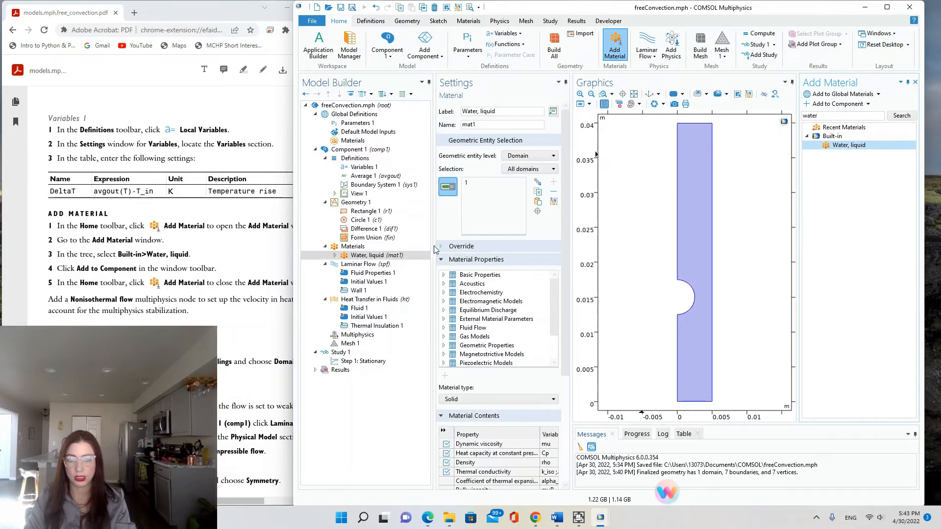
click(914, 82)
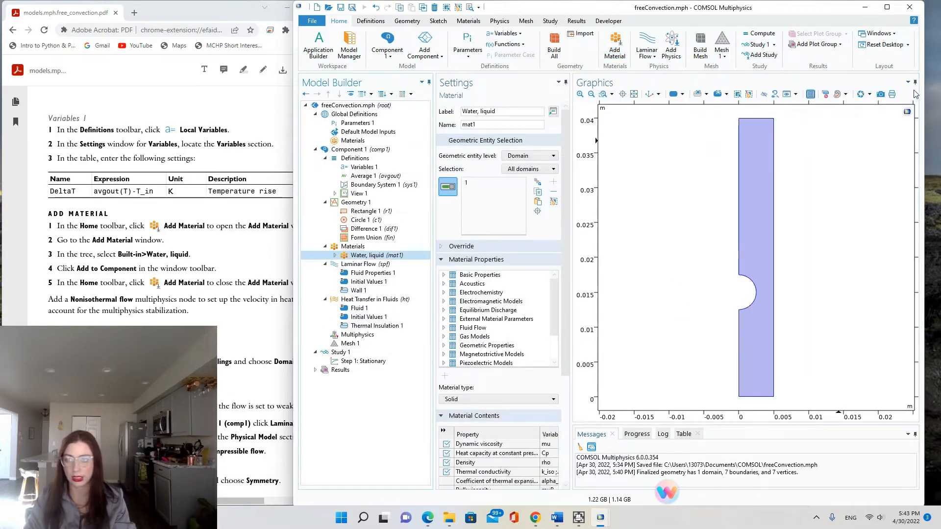
Read the multiphysics instructions in the browser PDF, and add a Nonisothermal Flow domain coupling in COMSOL.
click(232, 262)
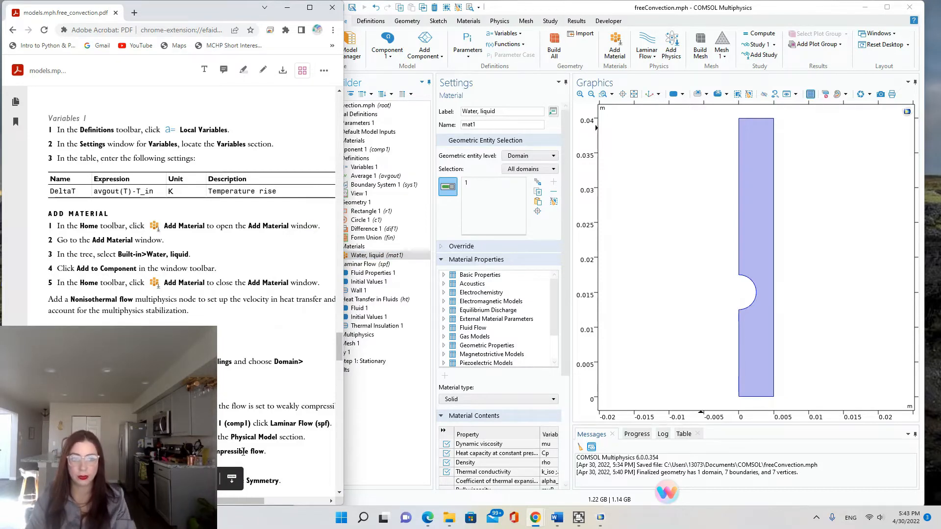
drag(250, 503, 260, 502)
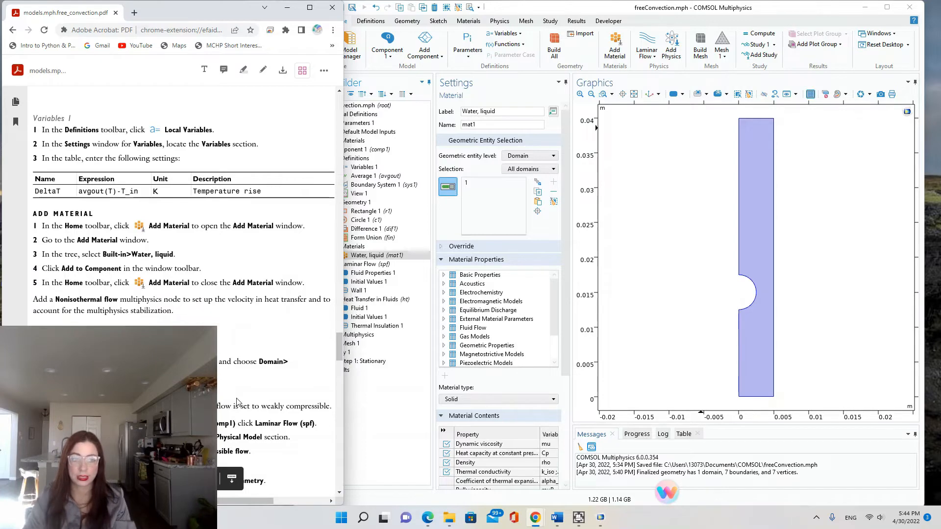
scroll(244, 347, down, 4)
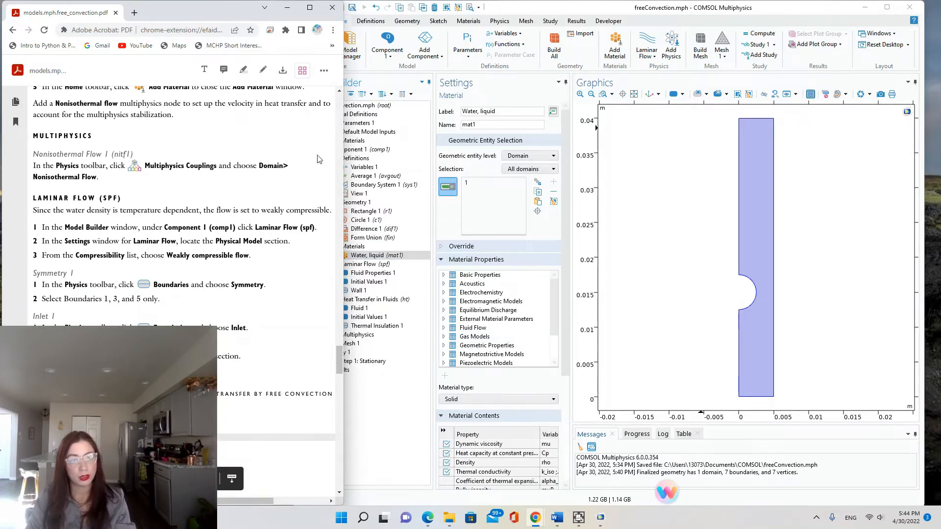
click(500, 21)
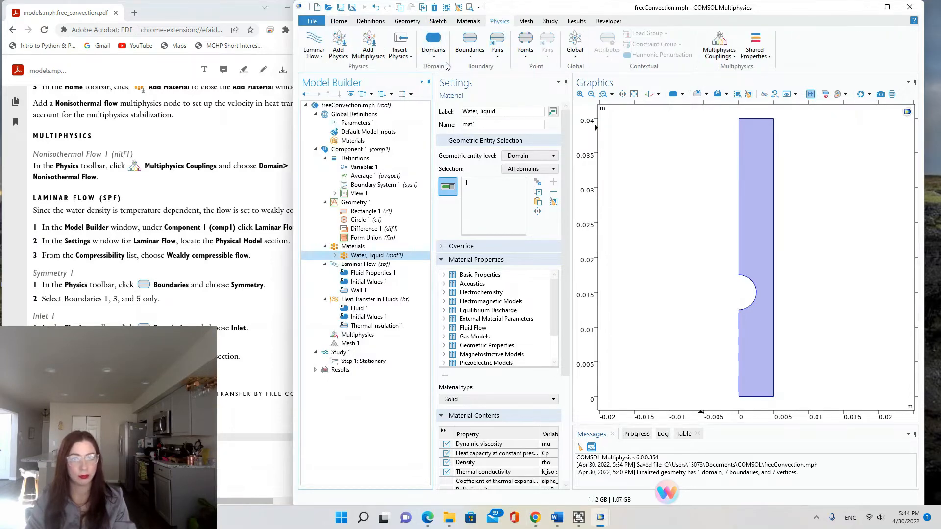
click(719, 45)
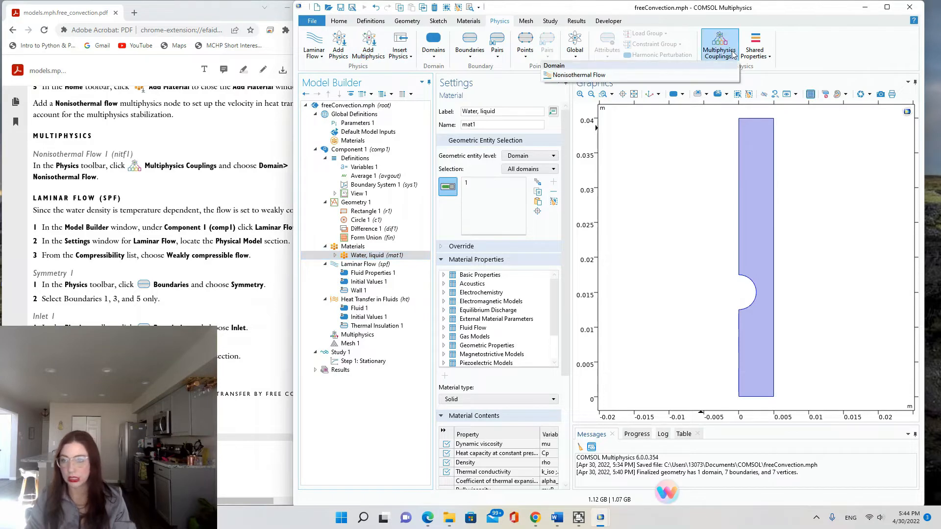
click(579, 75)
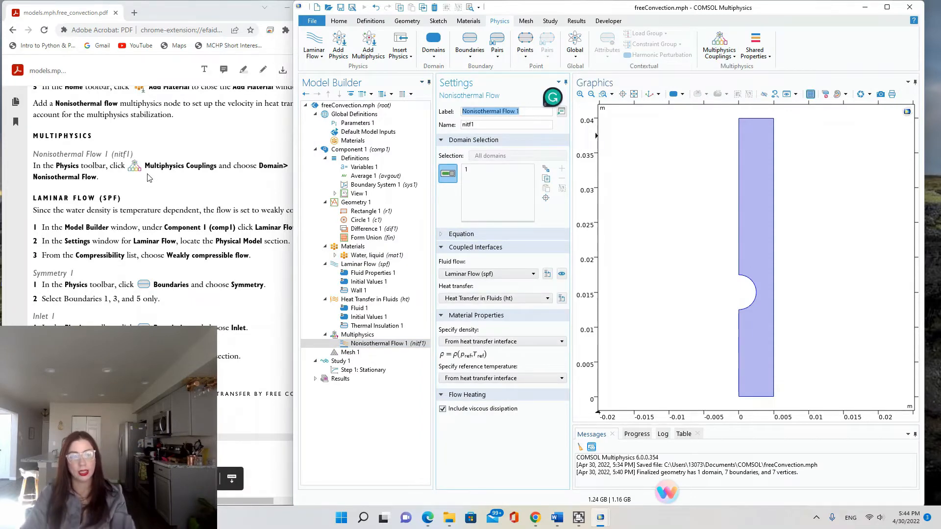
Following the browser PDF, set the compressibility of the Laminar Flow interface in COMSOL to Weakly compressible flow.
click(145, 197)
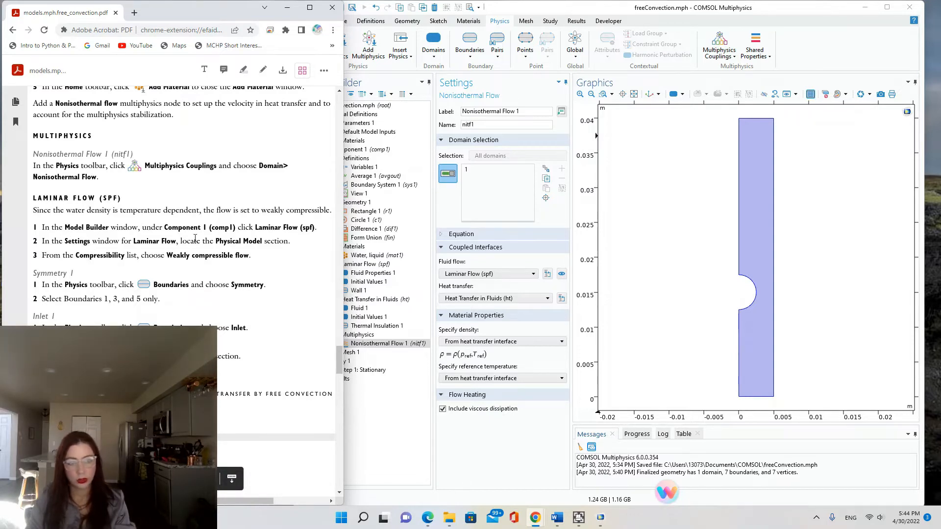
click(399, 453)
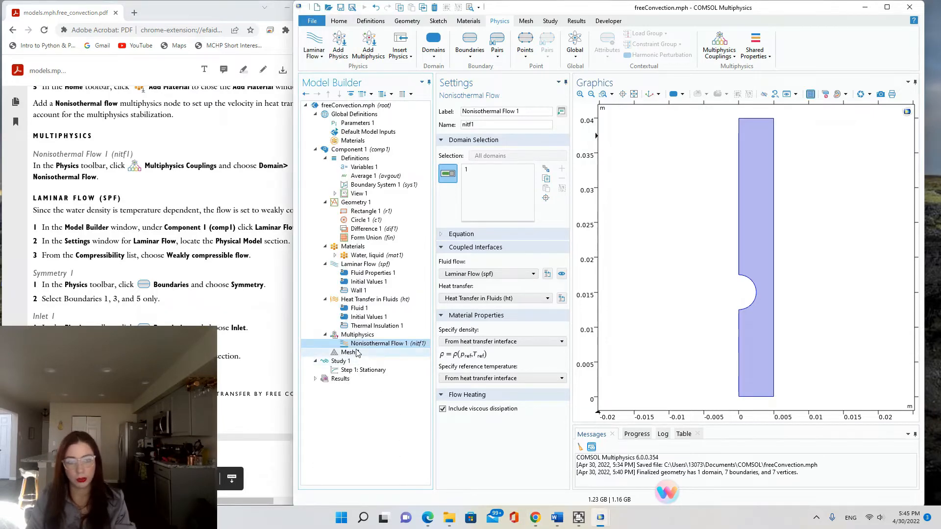
click(351, 265)
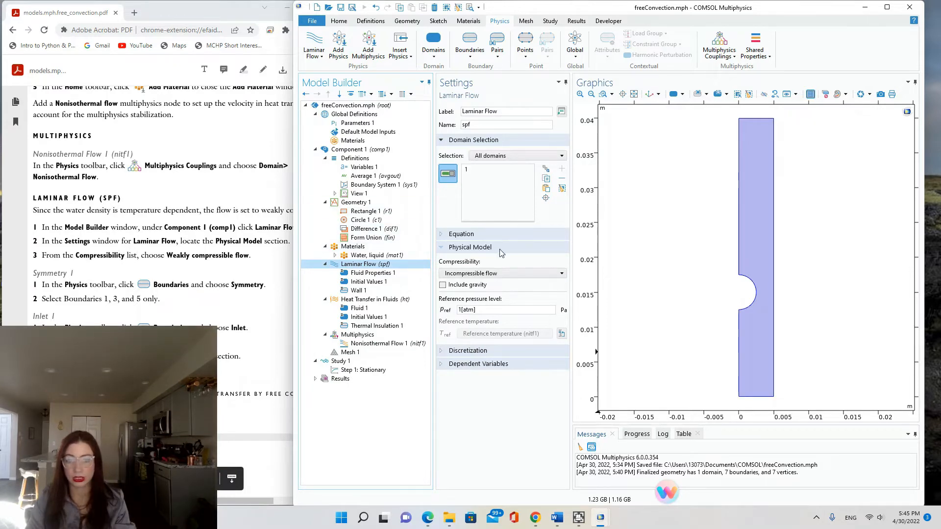
click(478, 276)
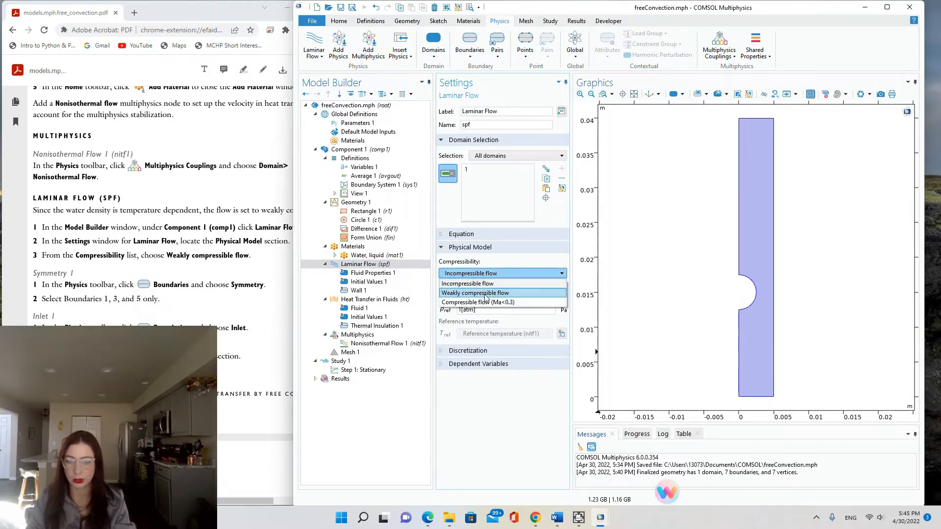
click(515, 292)
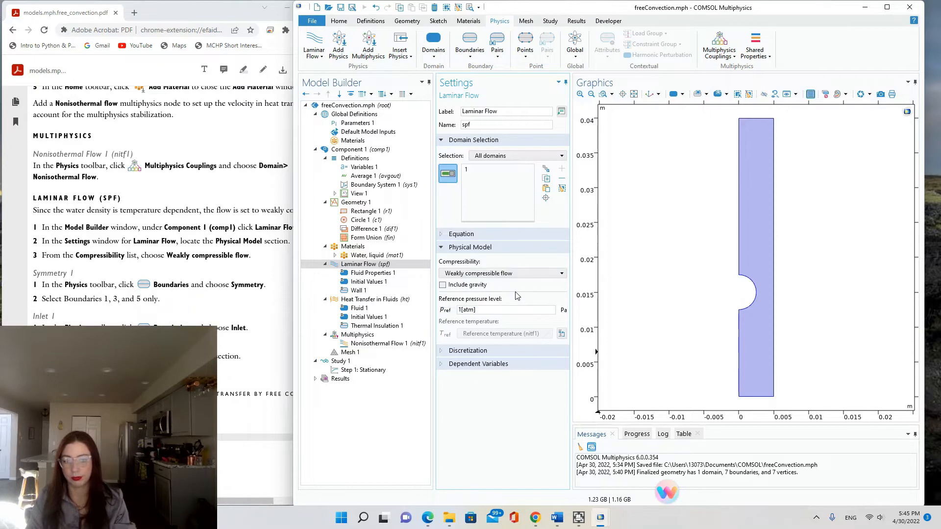
Consult the browser PDF, and in COMSOL add a Laminar Flow Symmetry condition on vertical boundaries 1, 3 and 5.
click(253, 271)
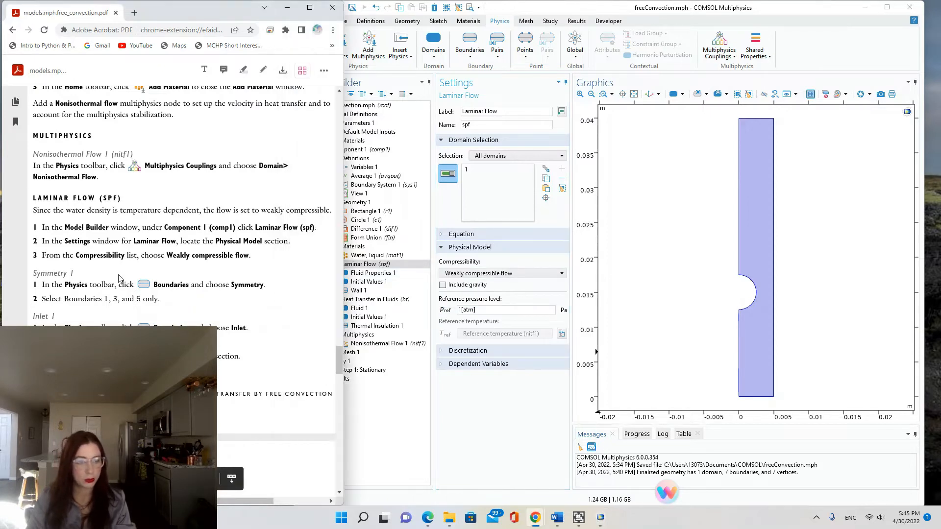
scroll(142, 292, down, 1)
scroll(142, 291, down, 2)
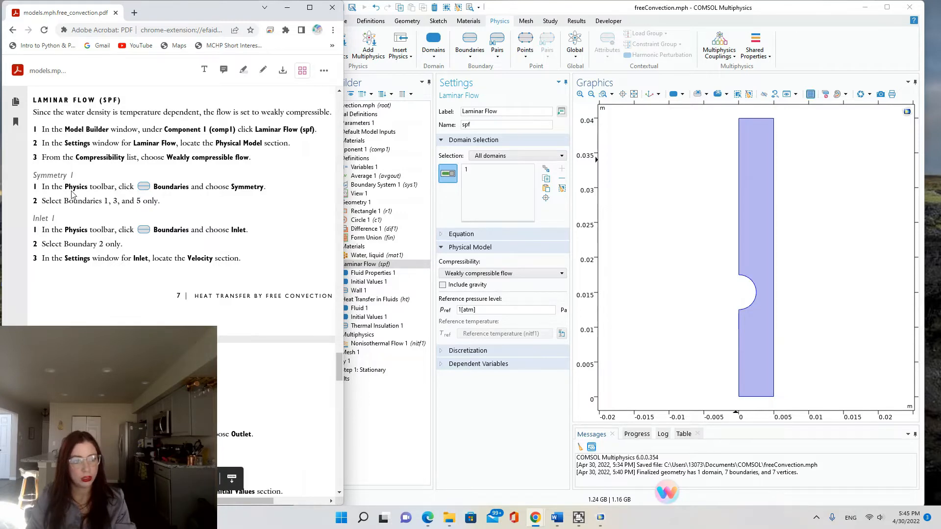
click(626, 9)
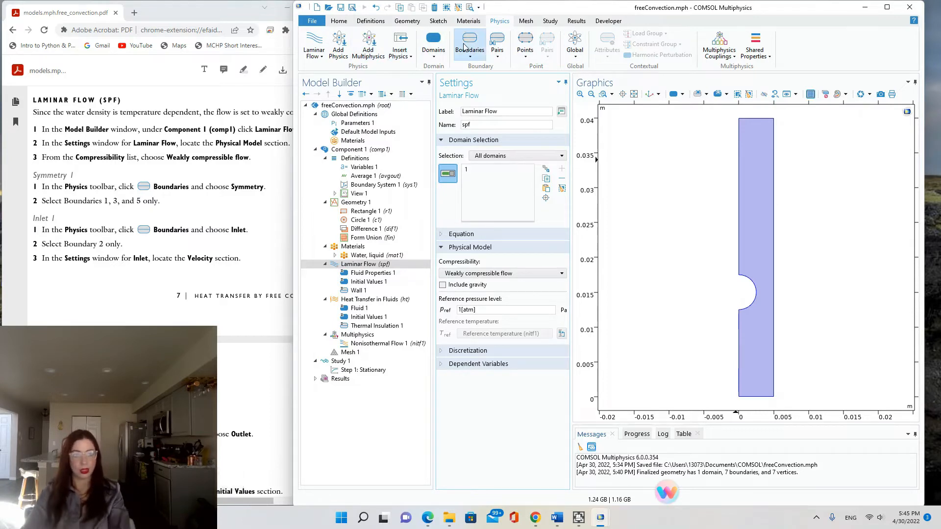
click(462, 59)
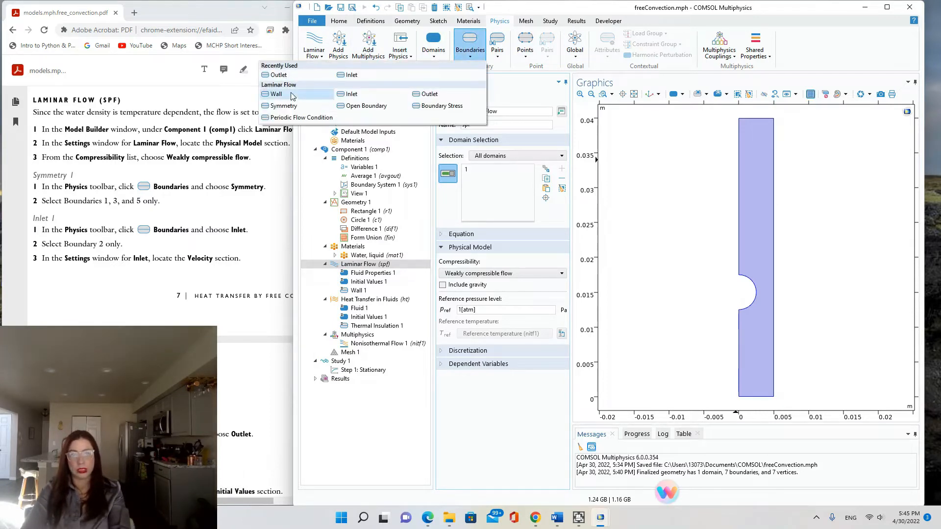
click(290, 107)
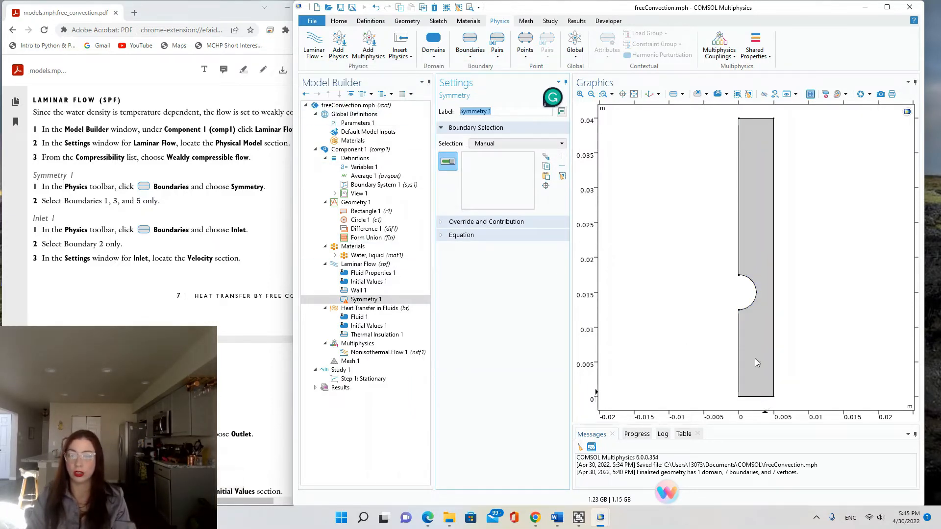
click(739, 365)
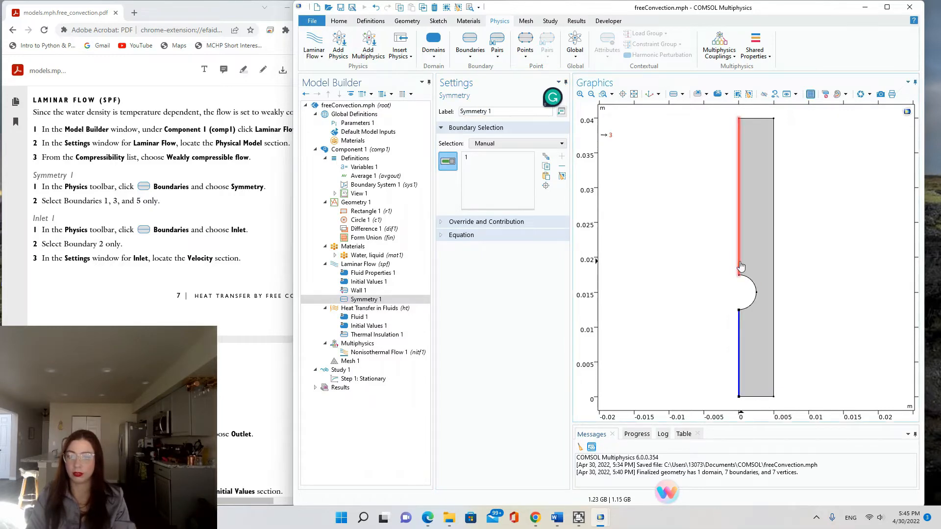
click(740, 220)
click(773, 269)
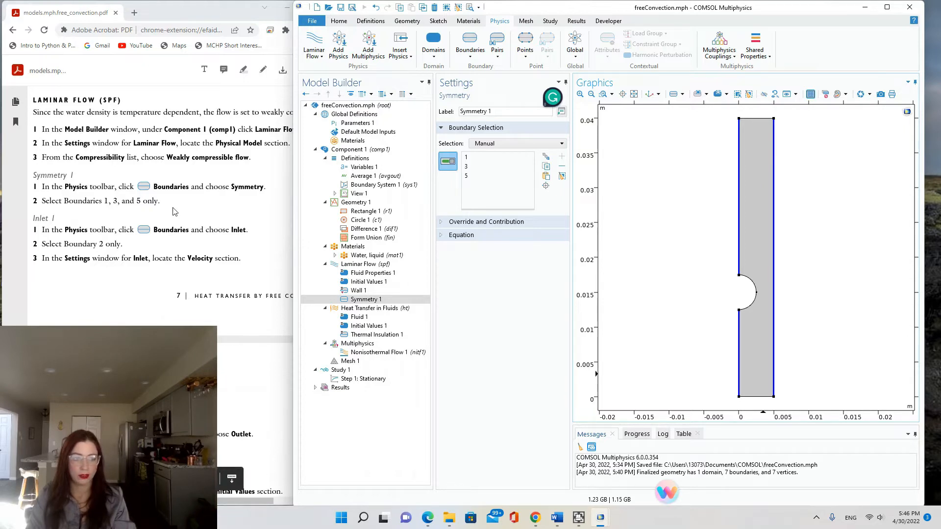
Add an Inlet condition on boundary 2 at the channel's lower end with a normal inflow velocity of v_in.
click(482, 47)
click(363, 98)
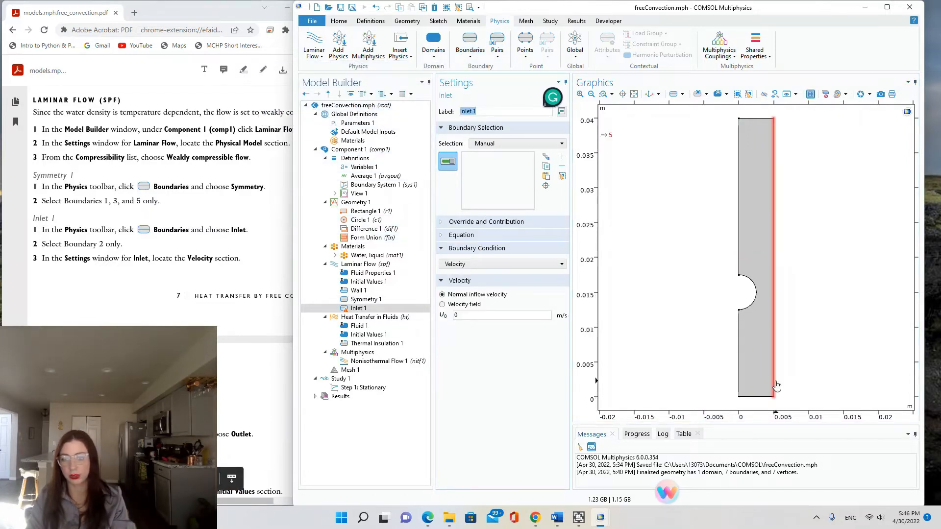
click(764, 397)
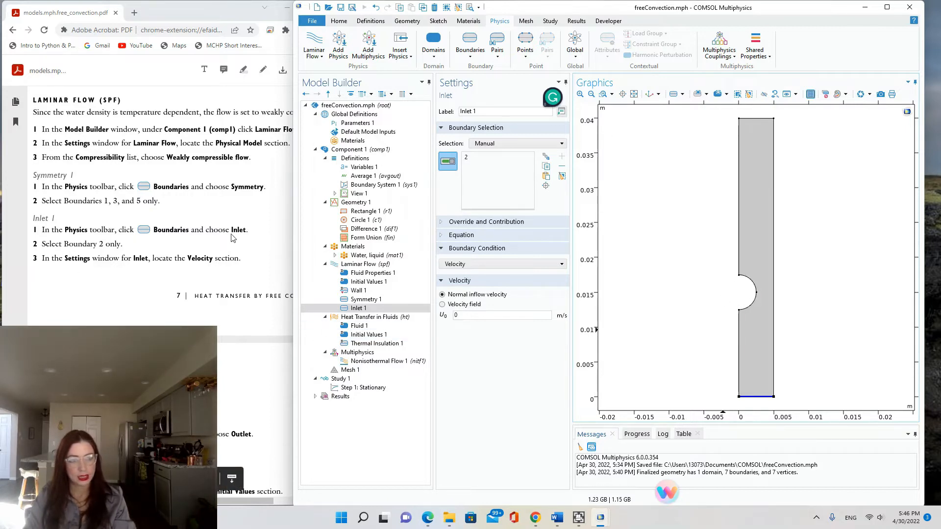
click(474, 315)
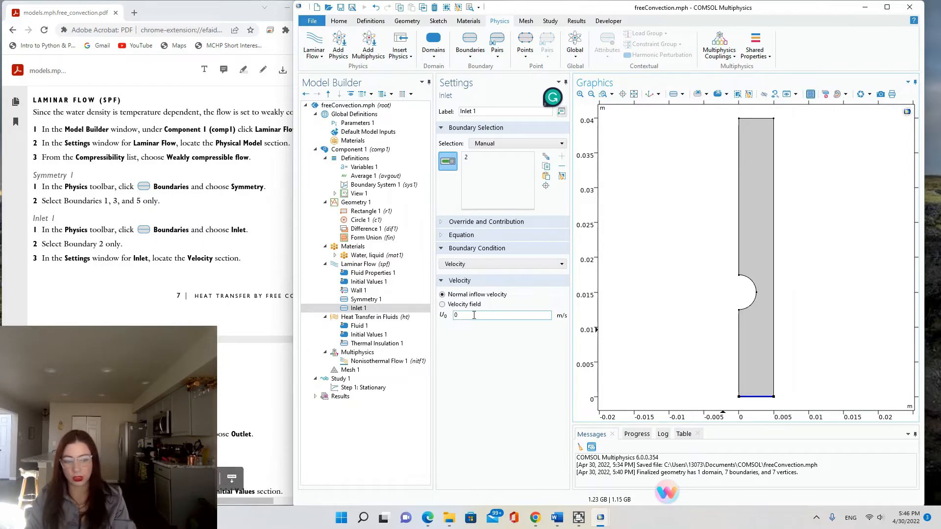
key(BackSpace)
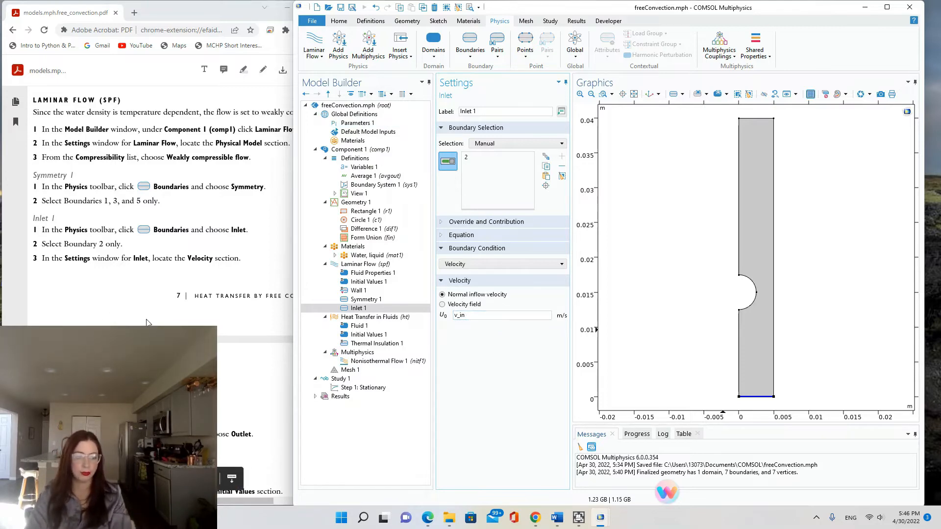
Read the Outlet instructions in the browser PDF, and in COMSOL add an Outlet condition on boundary 4 at the channel's upper end.
scroll(153, 314, down, 1)
scroll(154, 314, down, 4)
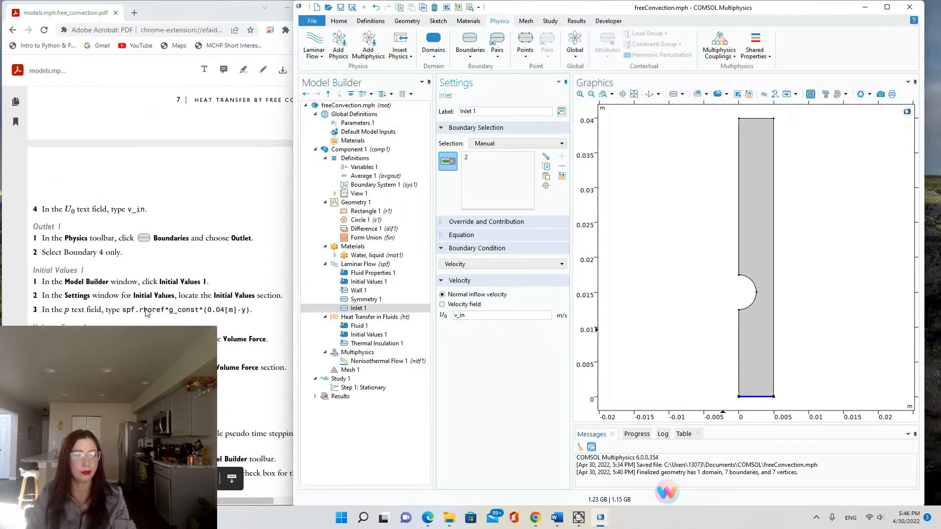
click(64, 250)
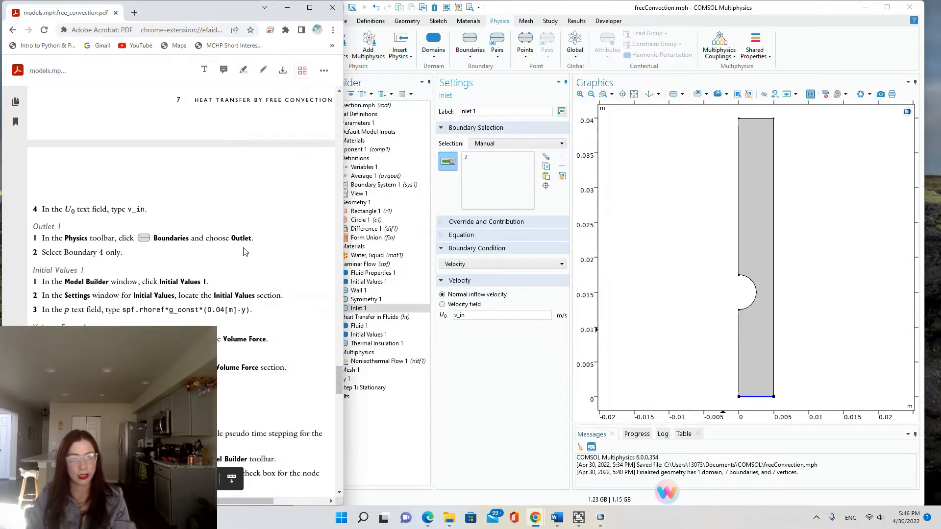
click(471, 49)
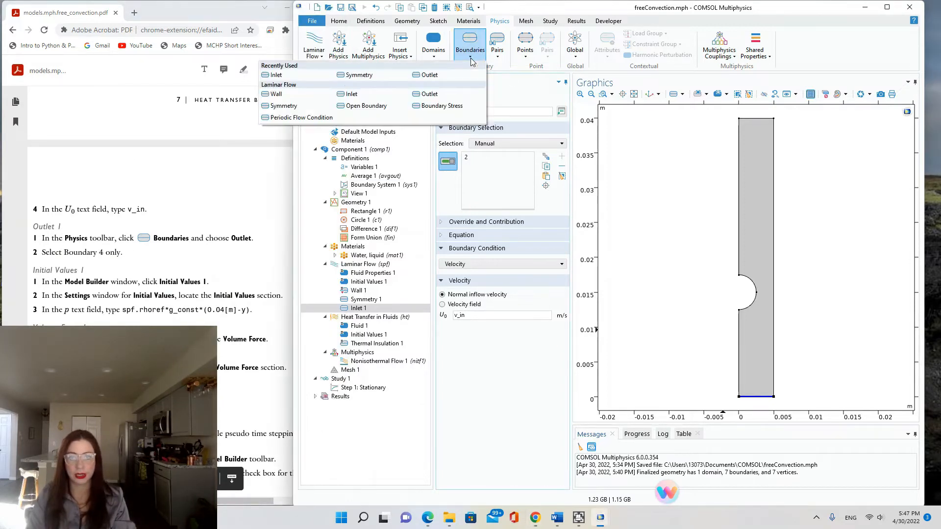
click(447, 75)
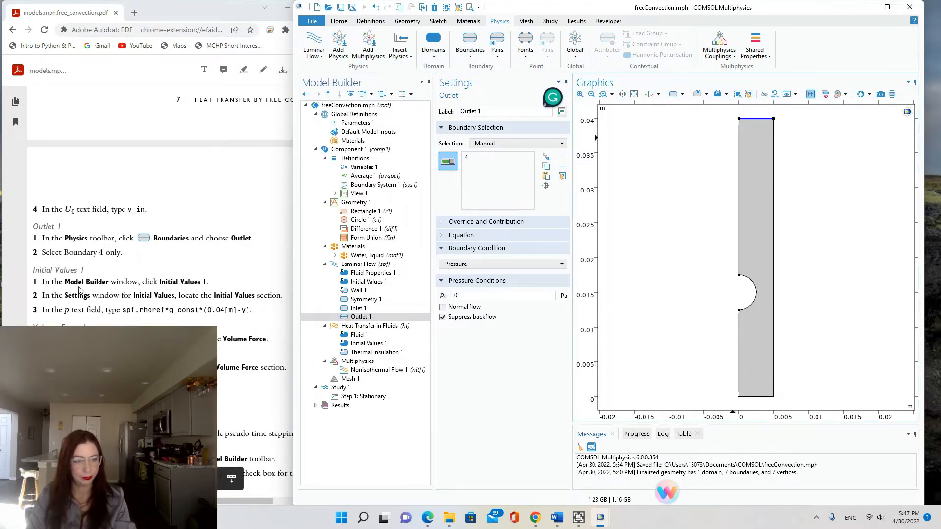
Examine the governing equations of the Heat Transfer in Fluids and Laminar Flow interfaces.
scroll(107, 293, up, 4)
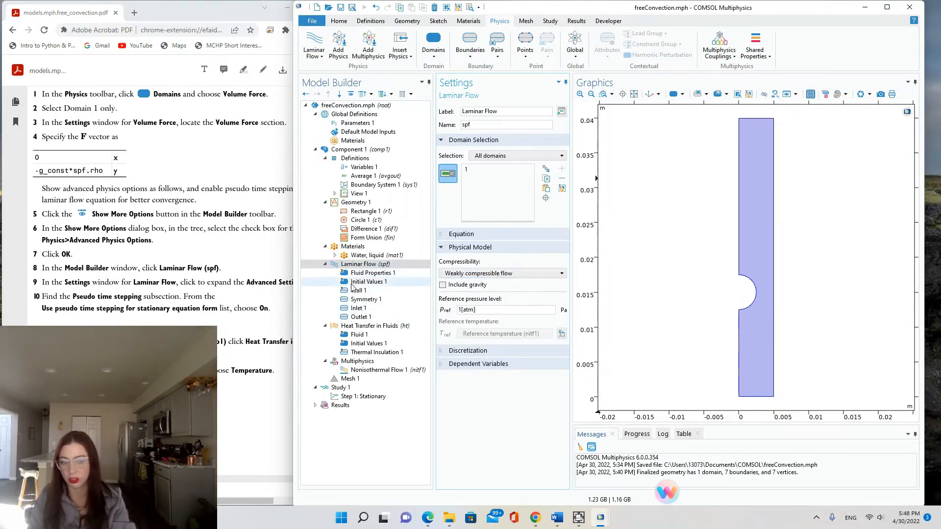
click(355, 326)
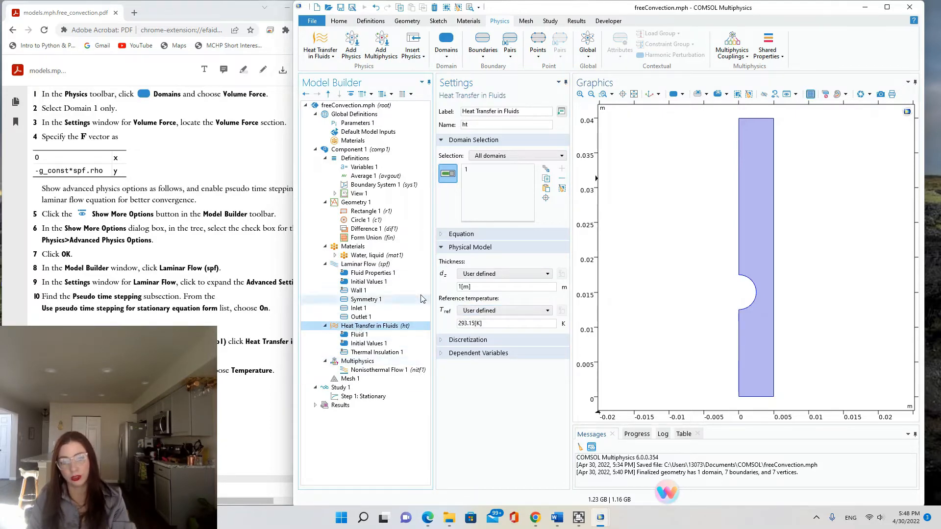
click(442, 234)
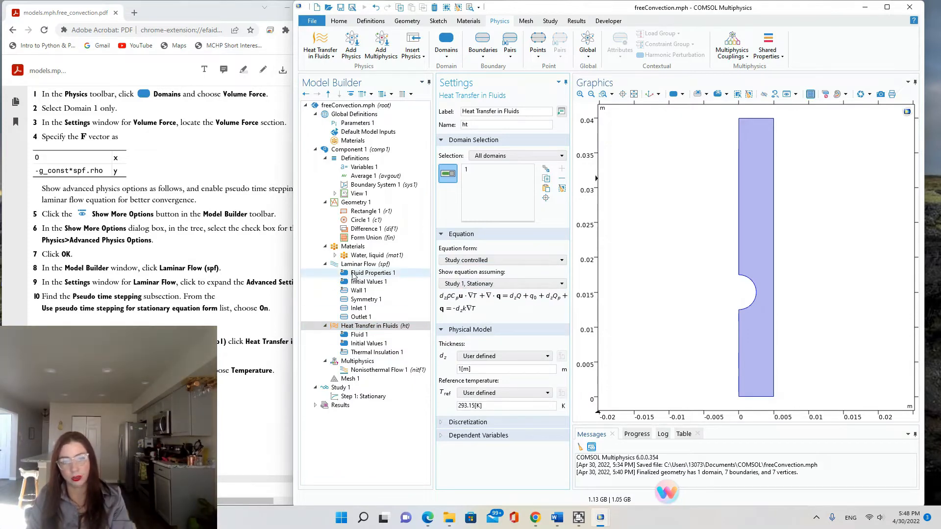
click(374, 265)
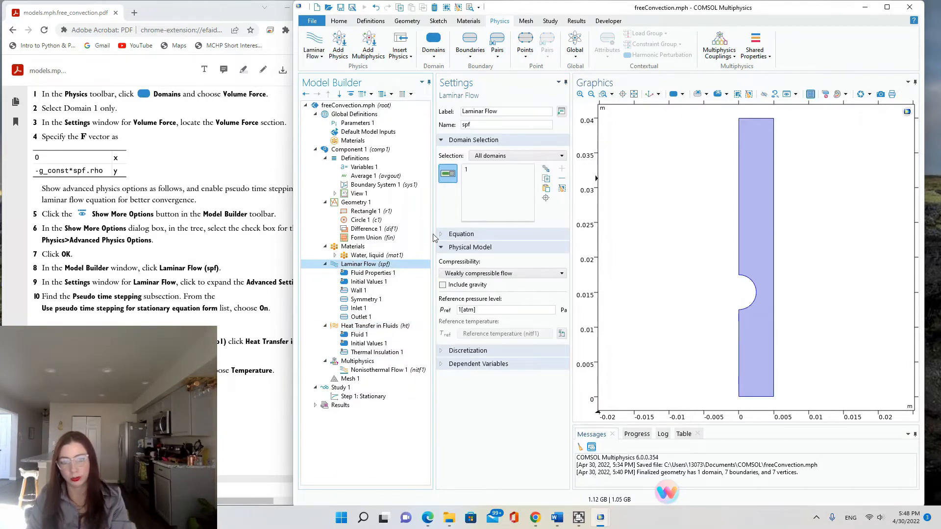
click(442, 235)
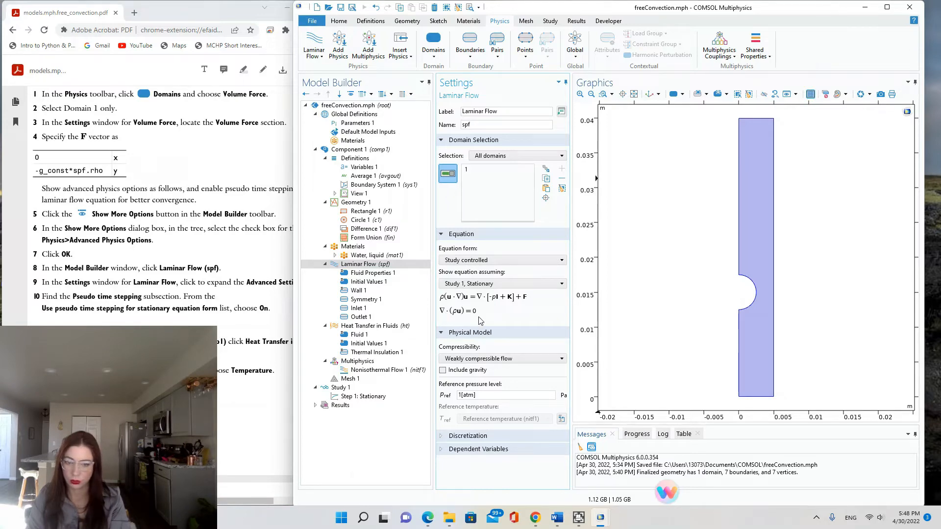
Switch to the browser and read the Wikipedia Navier–Stokes article from its introduction through the general continuum equations and stress tensor derivation.
key(alt+Tab)
scroll(248, 209, down, 10)
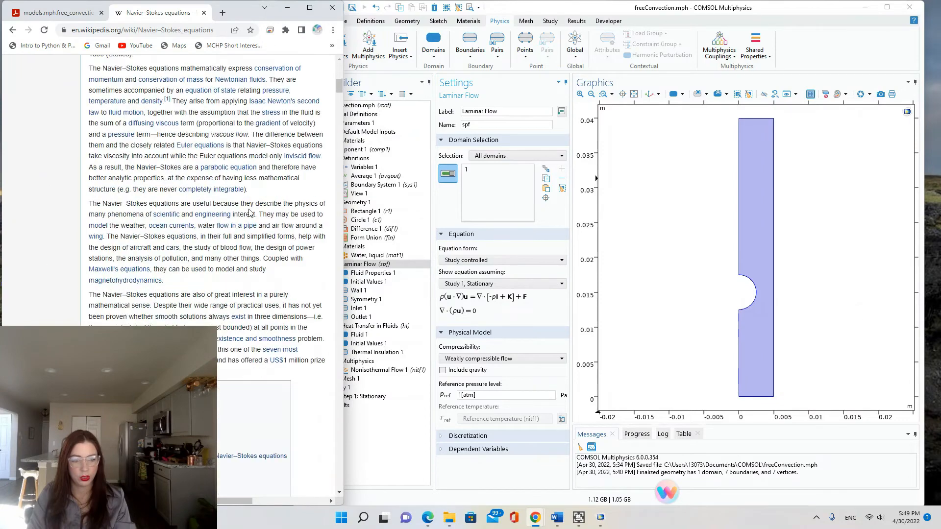
scroll(249, 211, down, 15)
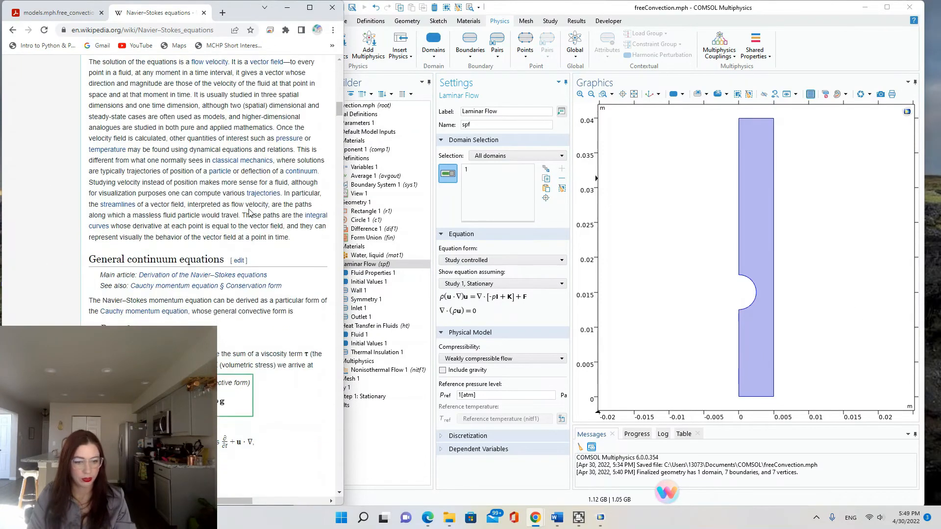
scroll(248, 212, down, 3)
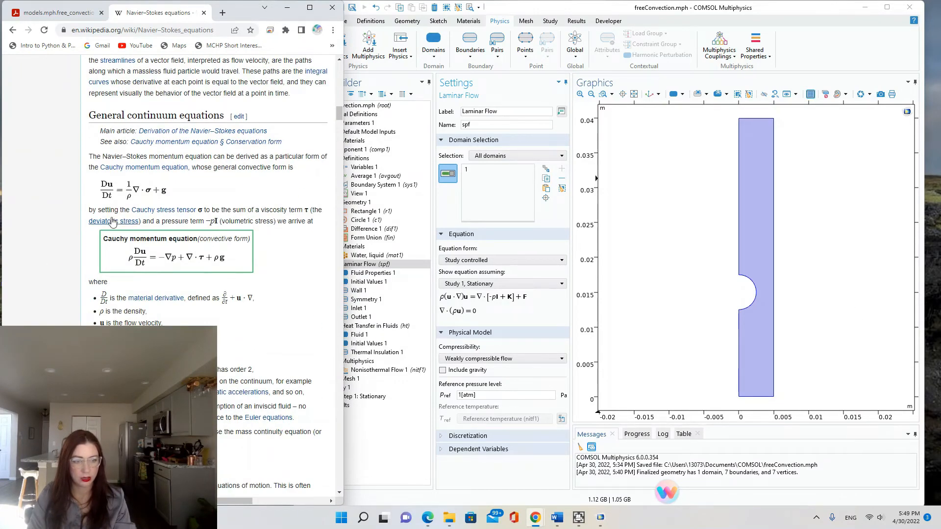
scroll(141, 271, down, 10)
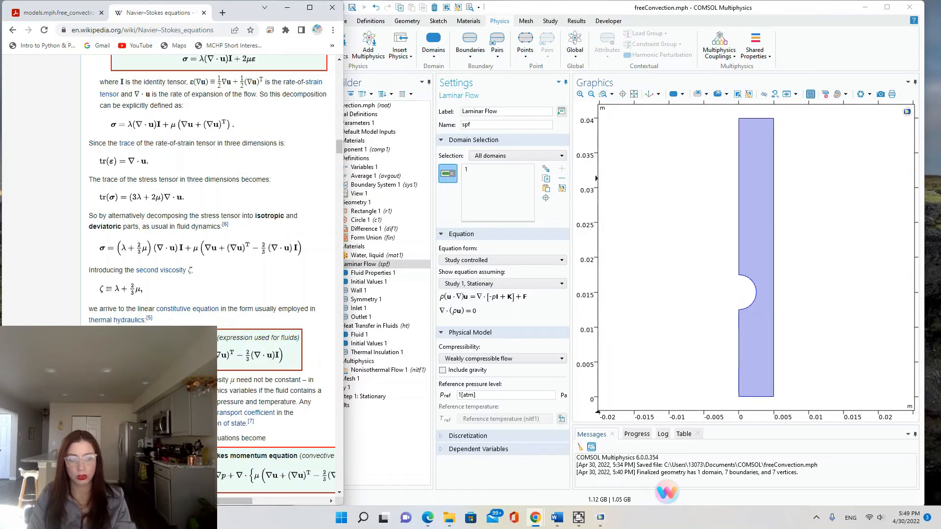
drag(209, 500, 269, 503)
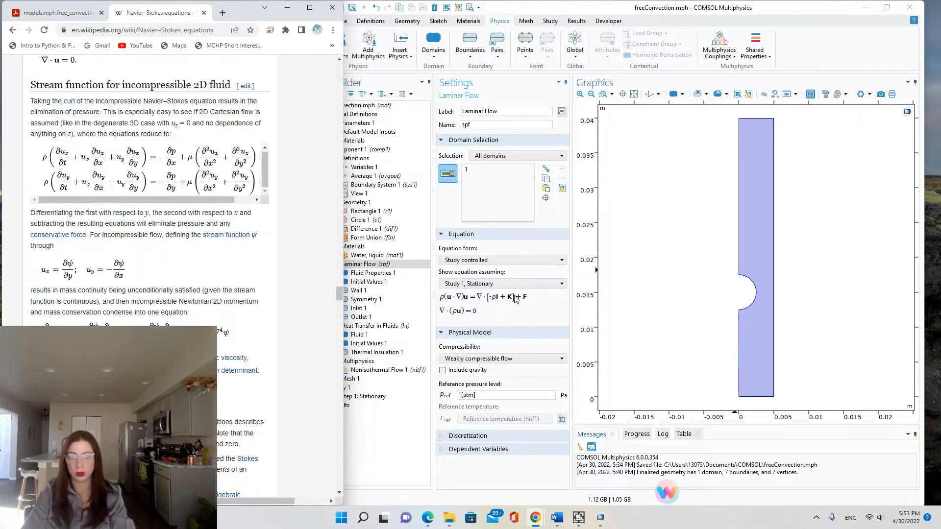
Examine the full x and y momentum equations for incompressible 2D flow, including the inertial, pressure, viscous and gravity terms.
mouse_move(214, 199)
mouse_down()
mouse_move(241, 202)
mouse_move(213, 201)
mouse_up()
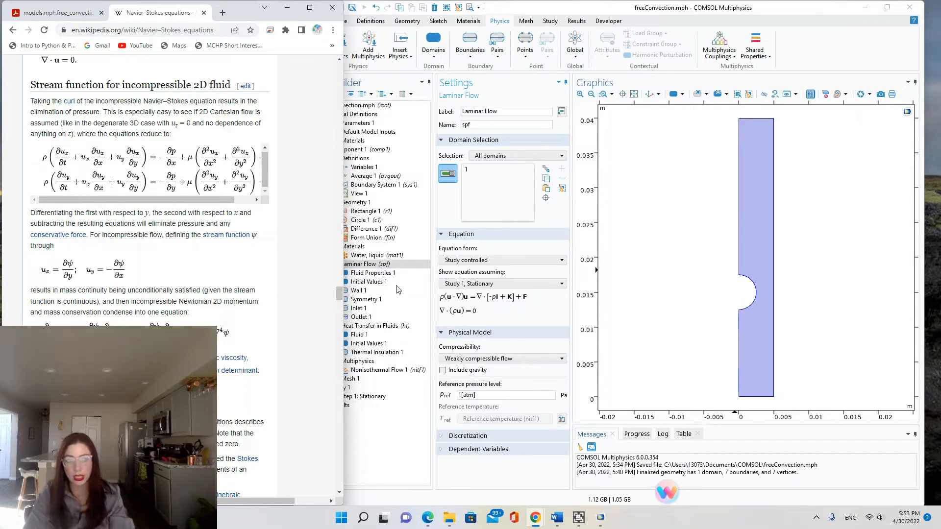
drag(154, 195, 198, 202)
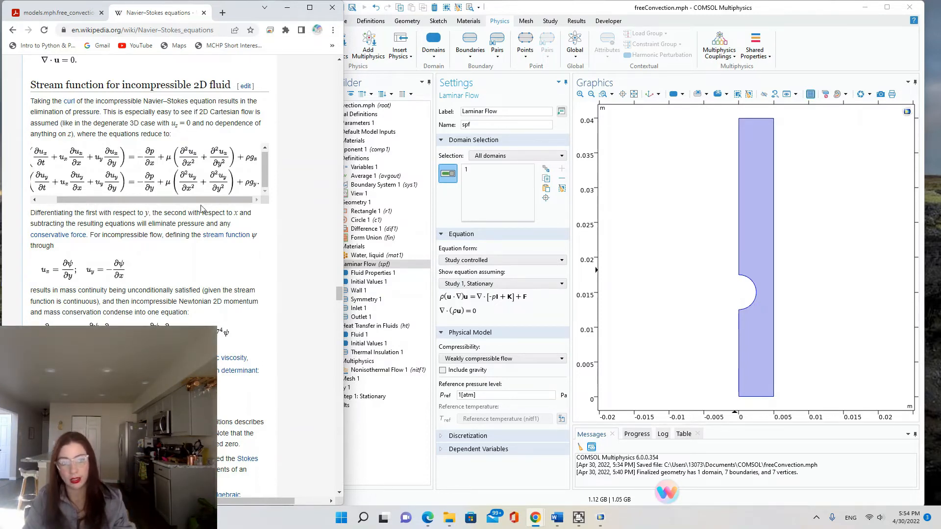
drag(200, 200, 182, 200)
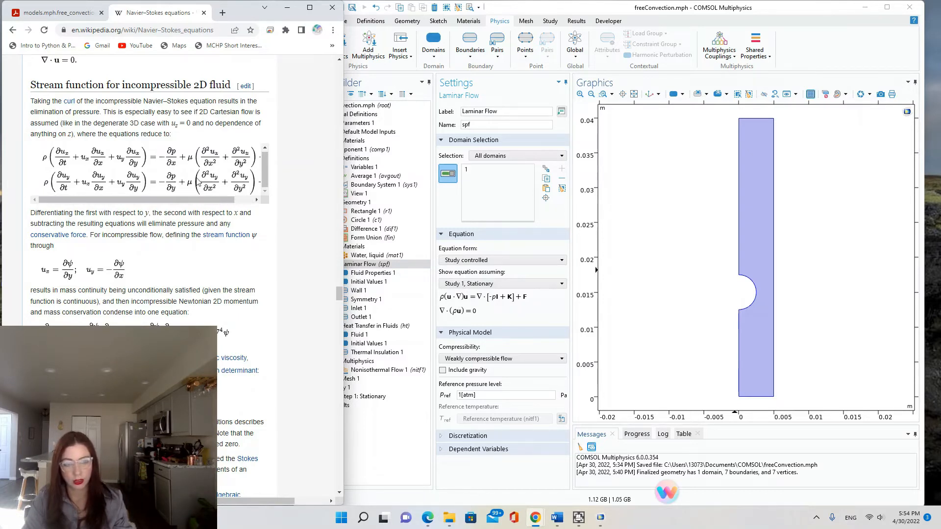
drag(232, 200, 251, 200)
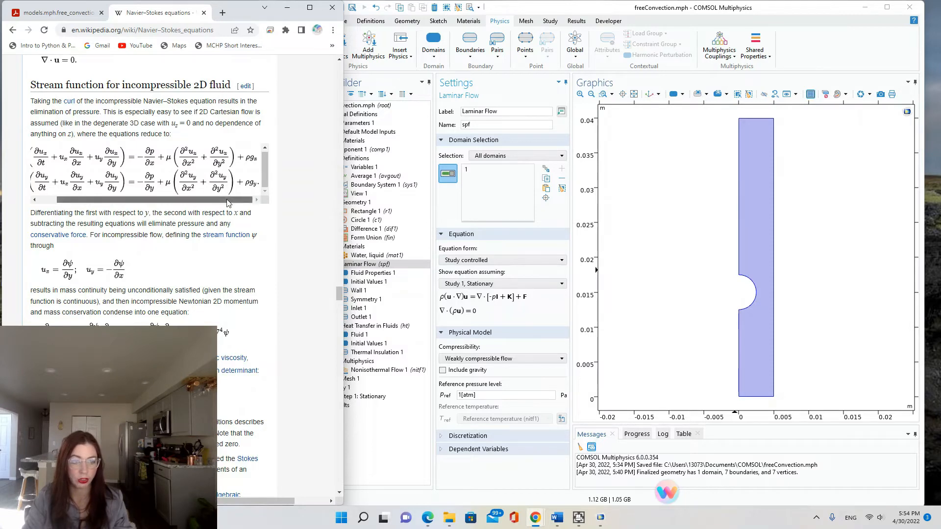
drag(228, 202, 209, 202)
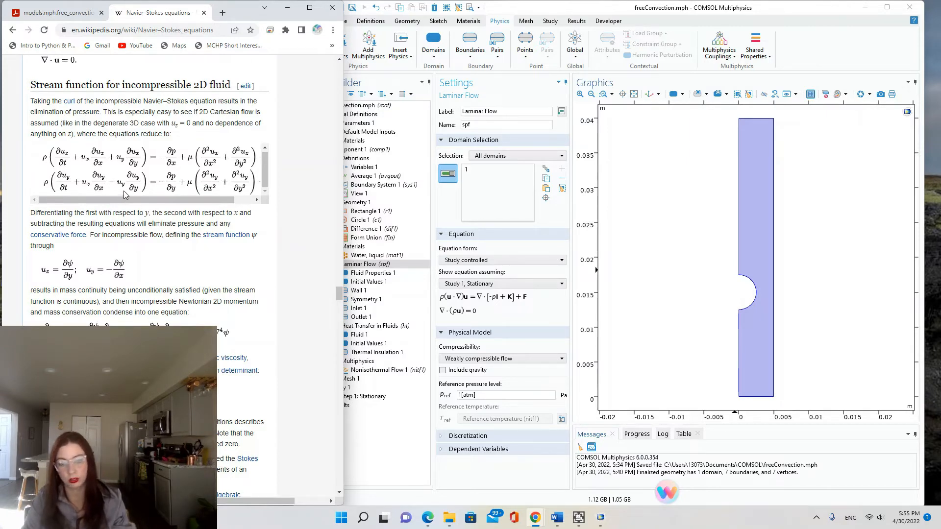
drag(190, 199, 232, 204)
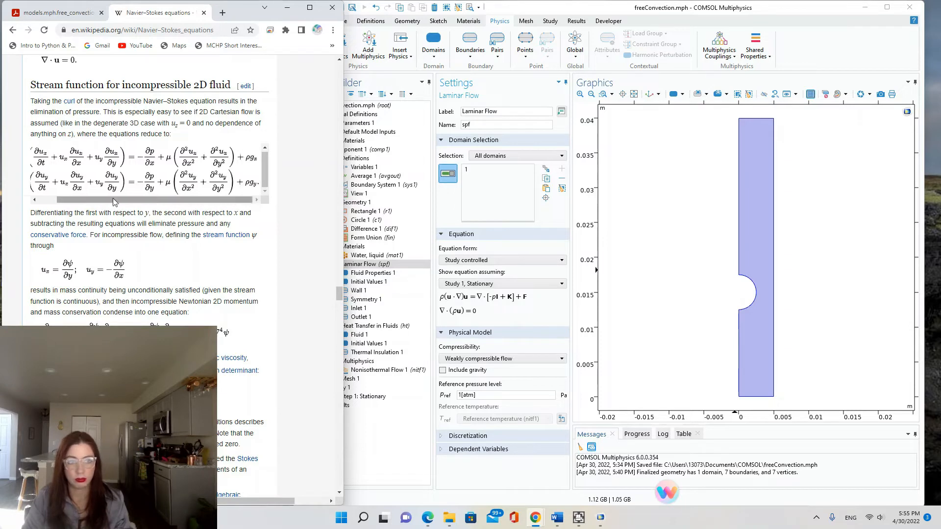
drag(113, 201, 82, 201)
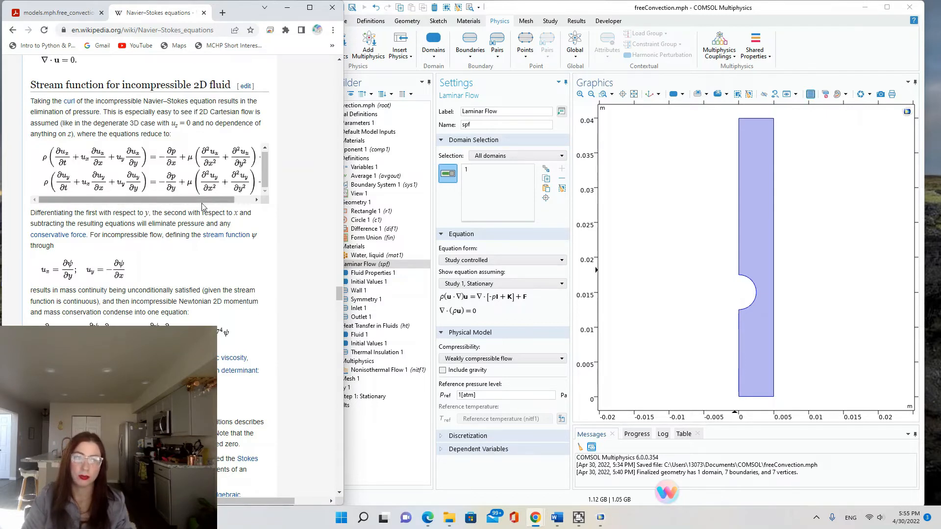
scroll(204, 199, right, 3)
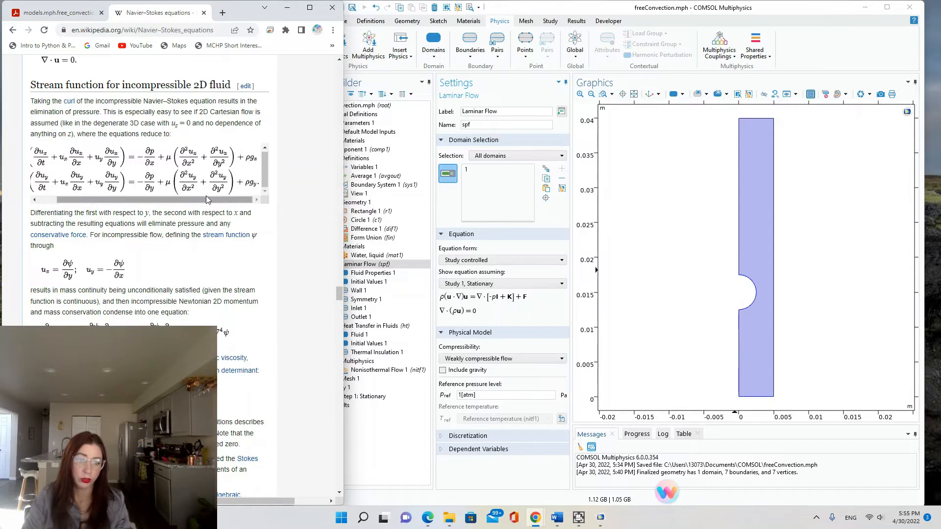
scroll(188, 199, left, 3)
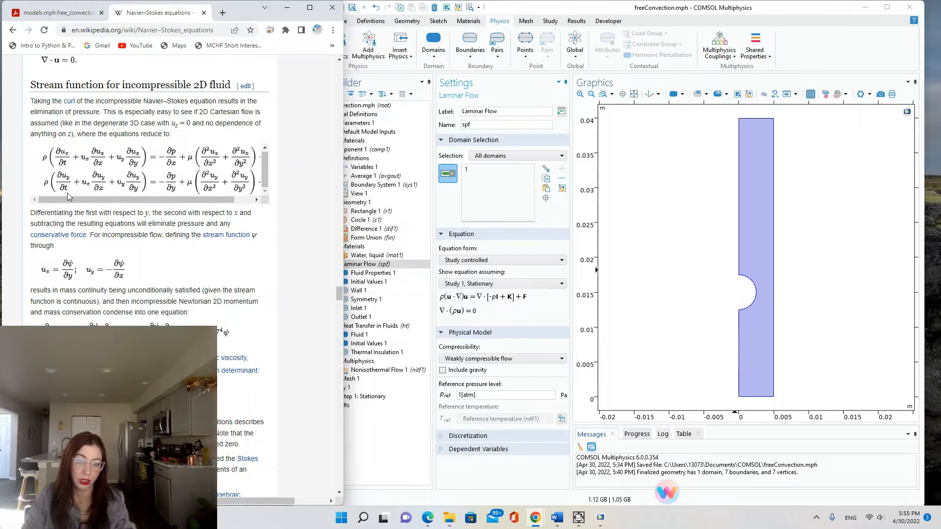
Return to COMSOL and review the boundary selections and settings of the Laminar Flow Symmetry, Inlet and Outlet conditions.
click(390, 360)
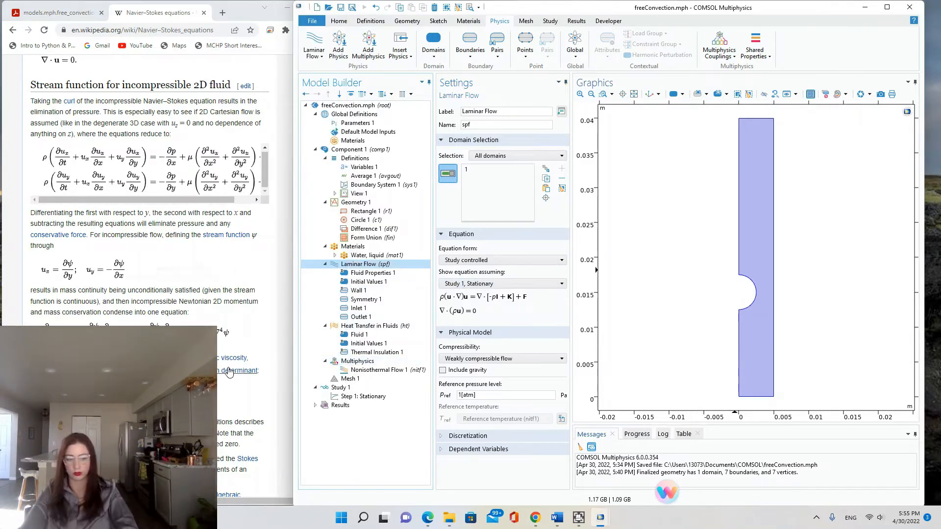
mouse_move(228, 371)
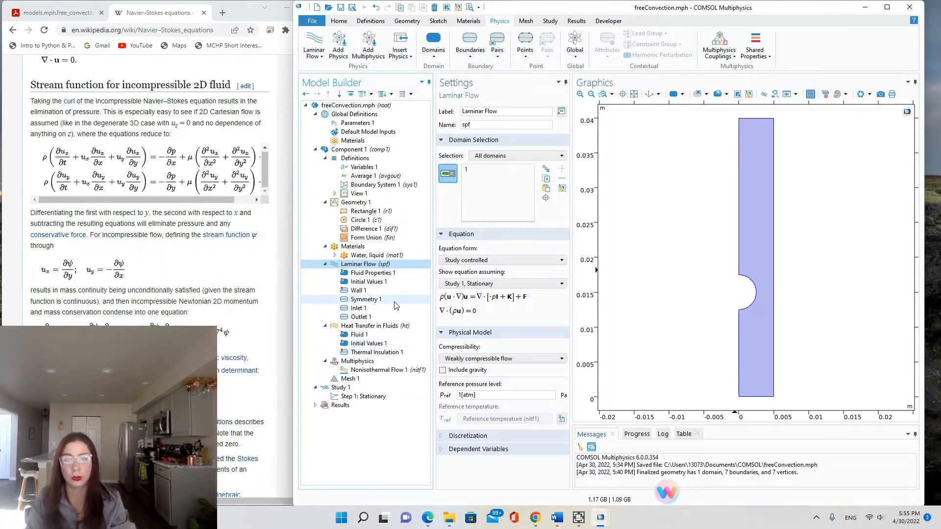
click(369, 300)
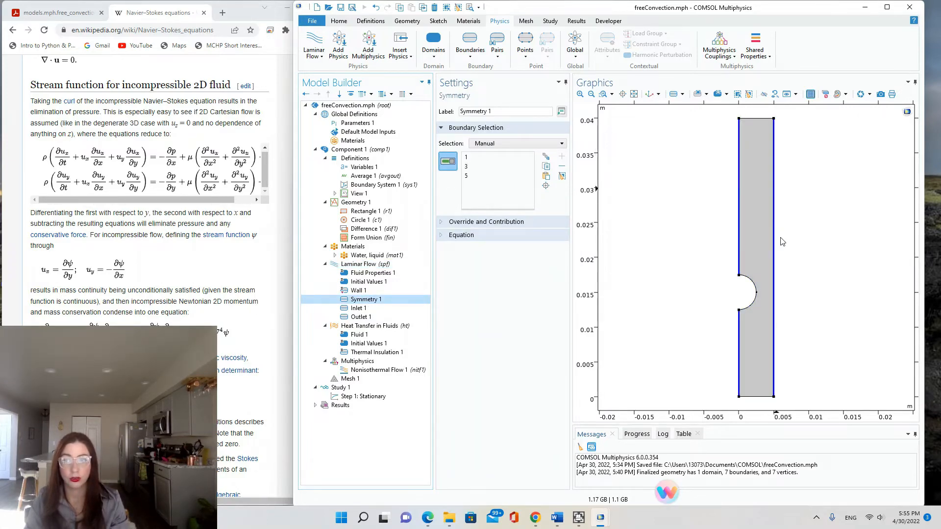
click(355, 308)
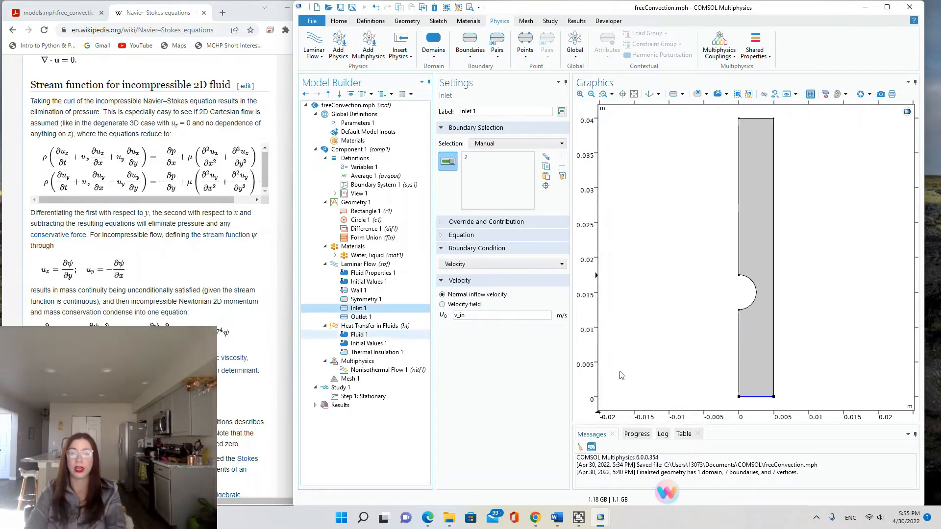
click(366, 325)
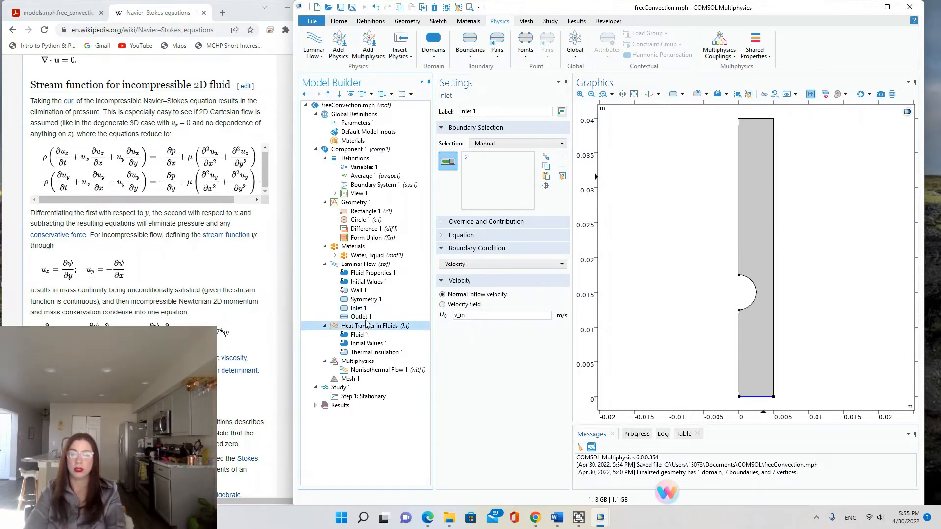
click(361, 317)
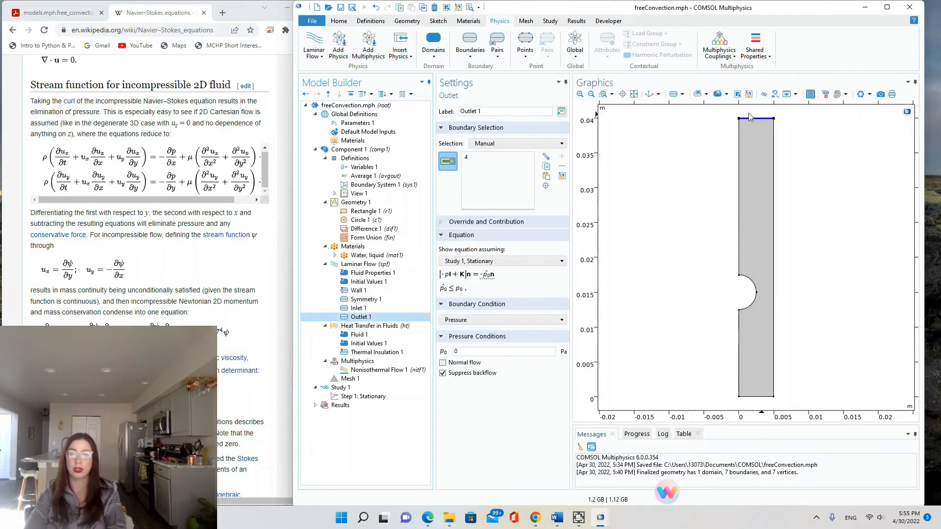
Consult the Initial Values instructions in the browser PDF, and in COMSOL set the Laminar Flow initial pressure to spf.rhorref*g_const*(0.04[m]-y).
click(367, 281)
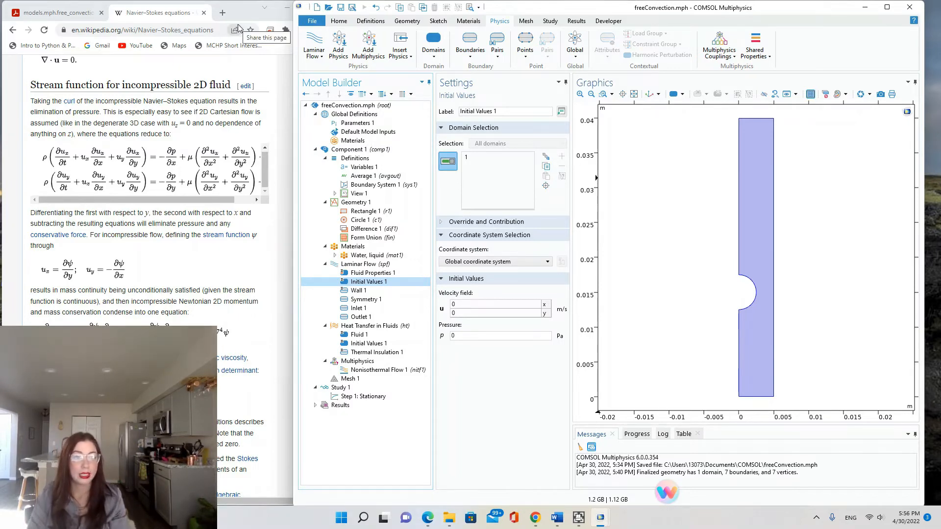
click(93, 14)
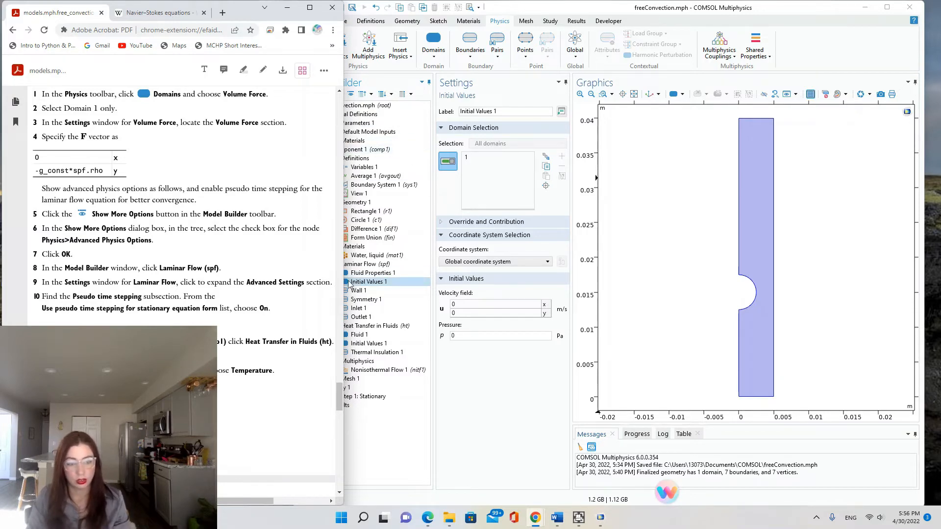
scroll(261, 406, down, 5)
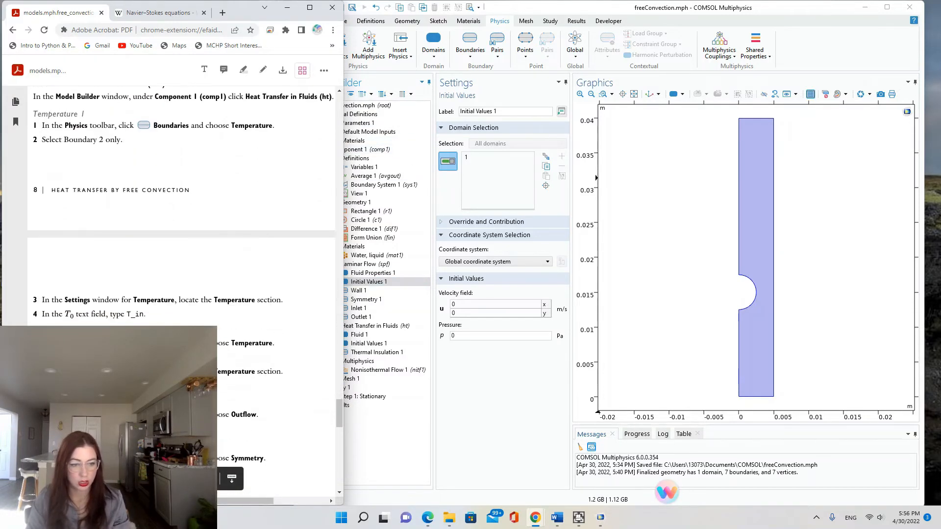
scroll(186, 196, down, 5)
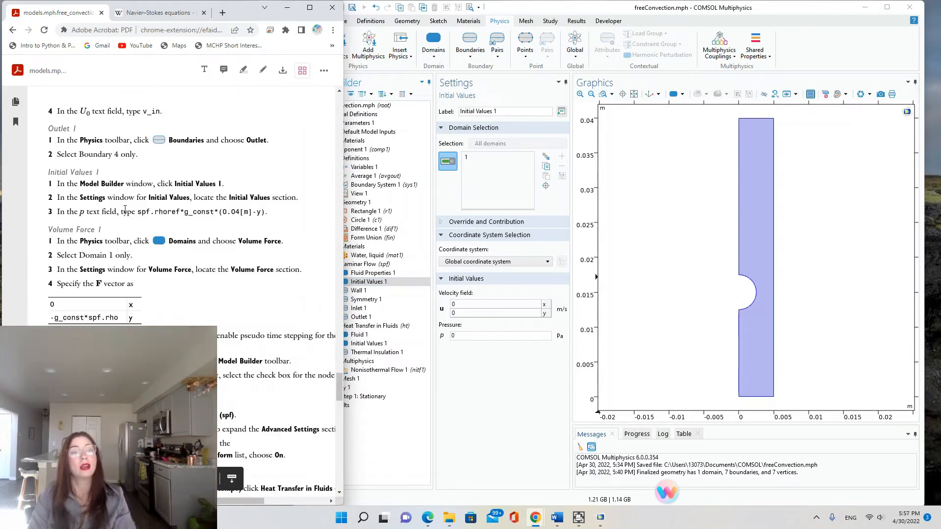
click(364, 283)
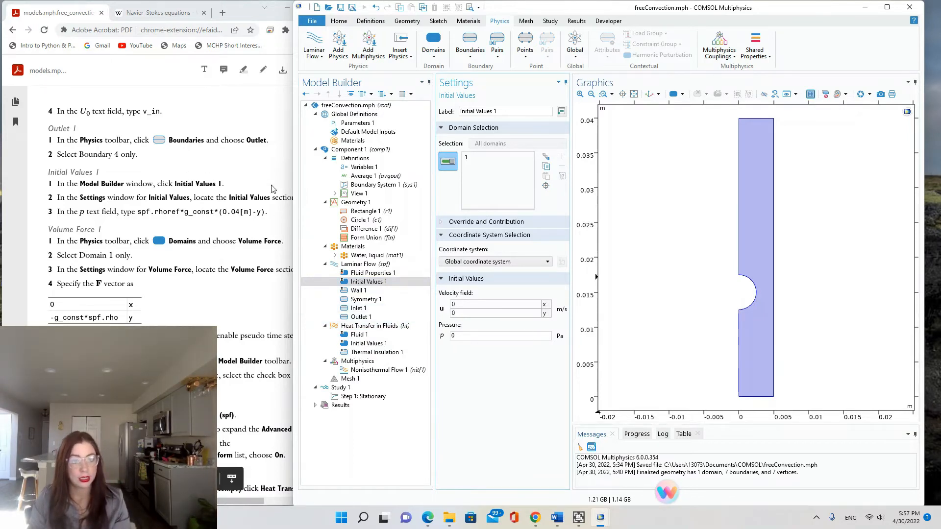
click(216, 219)
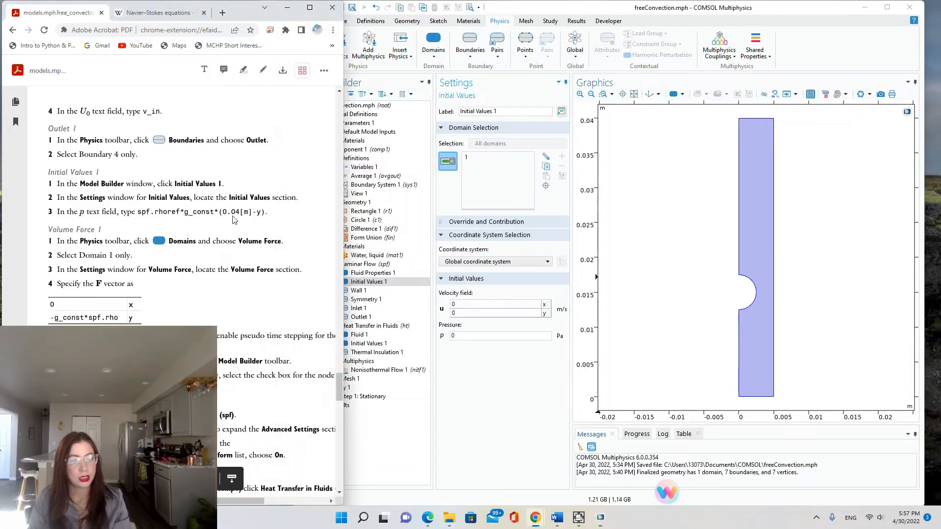
click(475, 336)
text(spf.rhorref*)
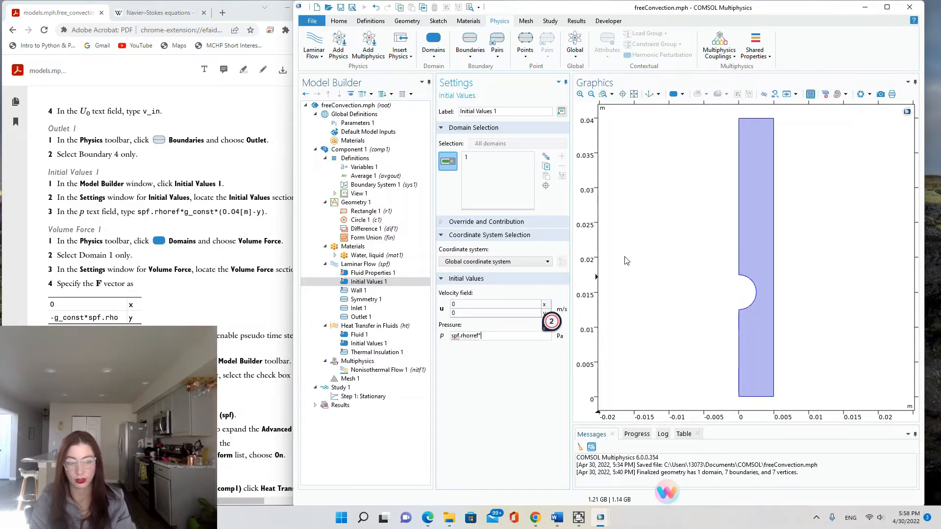
text(g_const*()
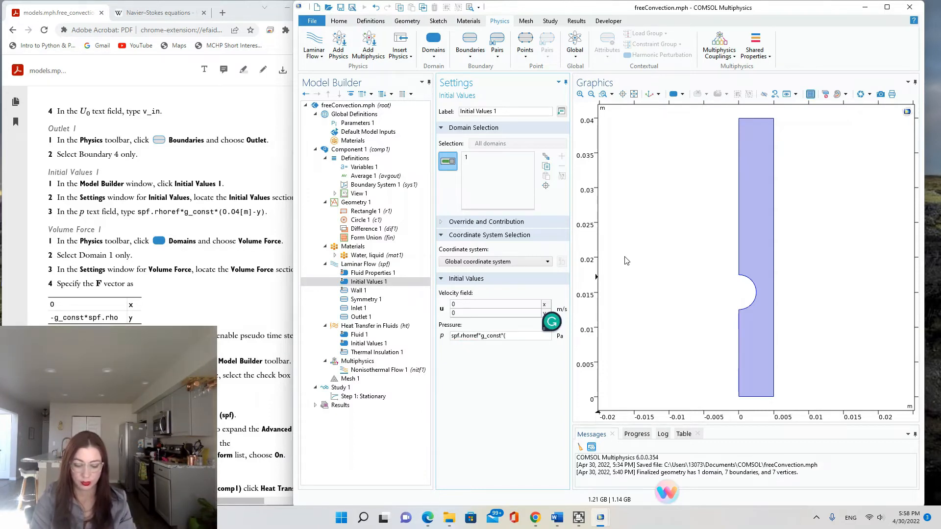
text(0.04[m]-y)
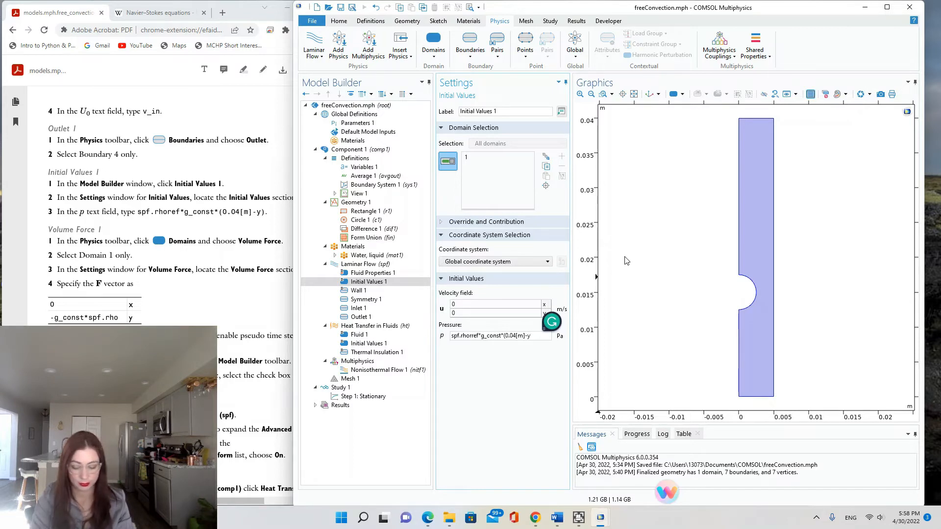
click(474, 368)
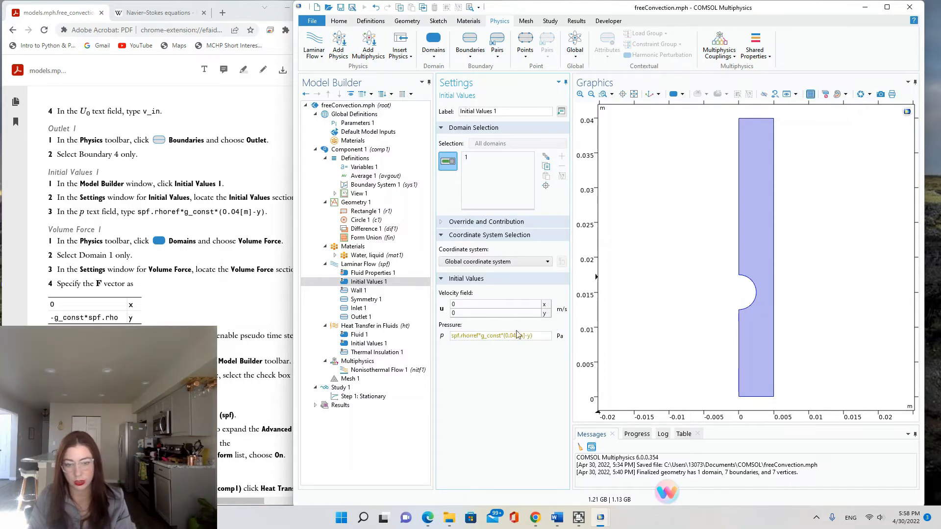
click(531, 335)
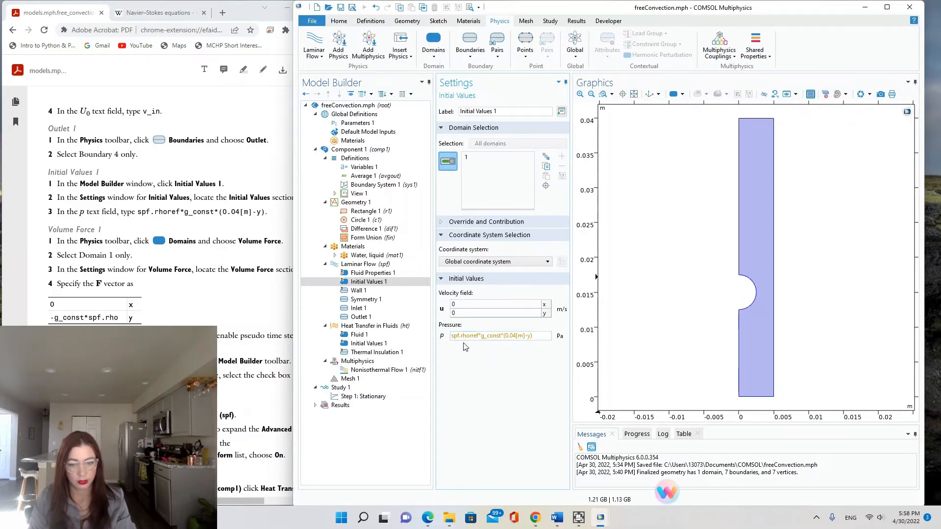
mouse_move(464, 342)
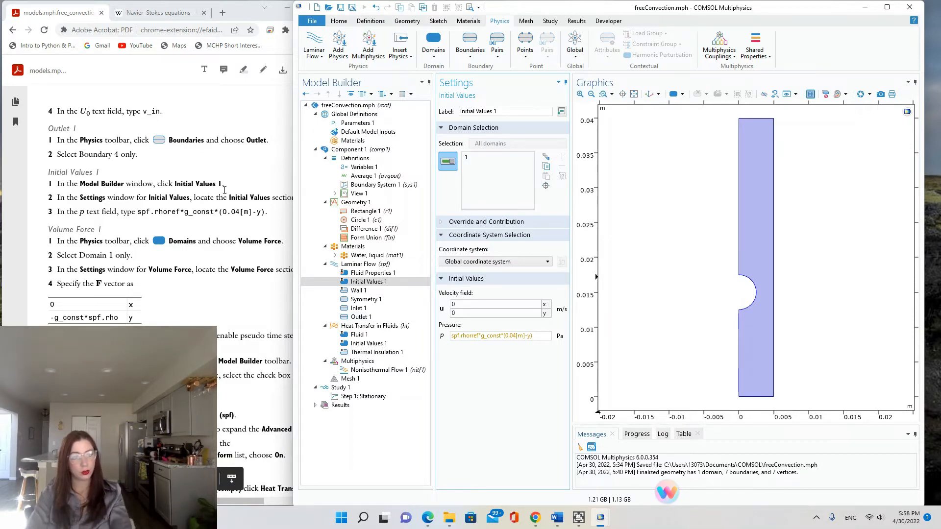
Add a Volume Force domain condition to Laminar Flow and set its y component to -g_const*spf.rho, following the PDF instructions.
click(441, 54)
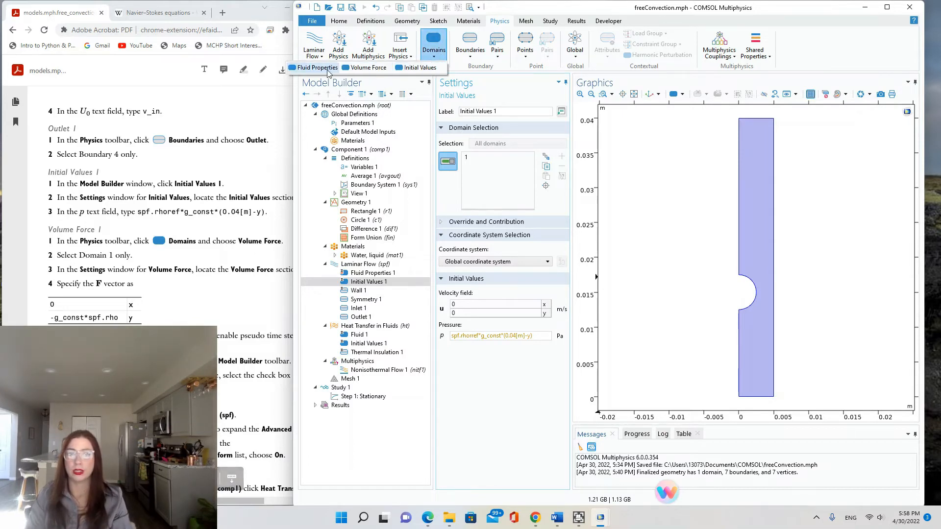
click(374, 68)
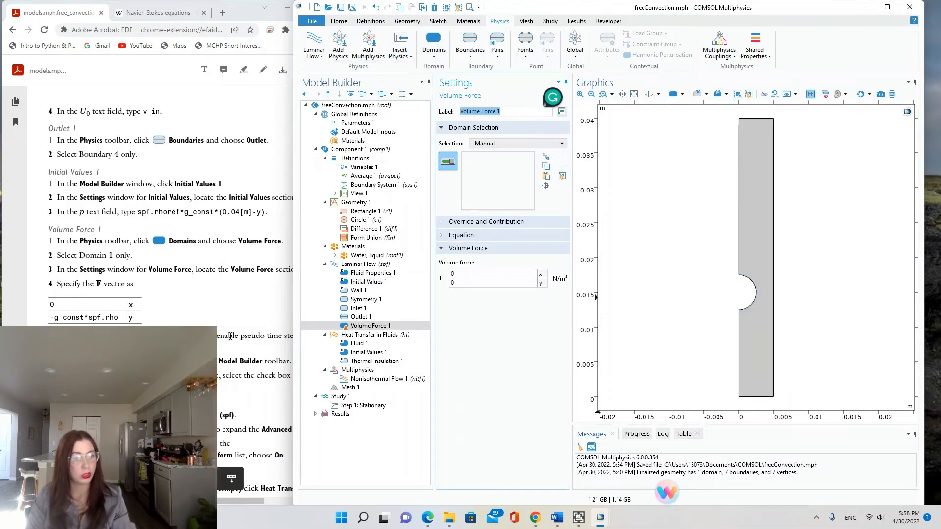
click(175, 309)
scroll(179, 308, down, 2)
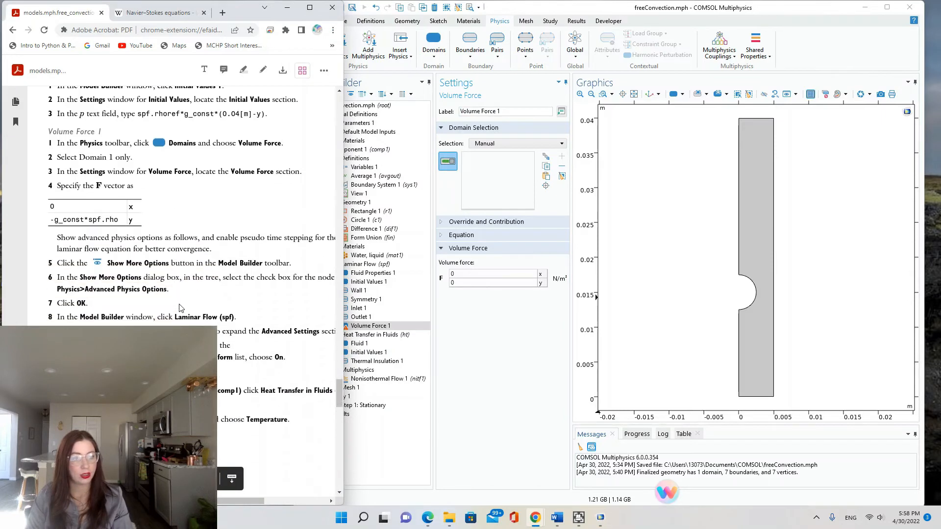
click(469, 284)
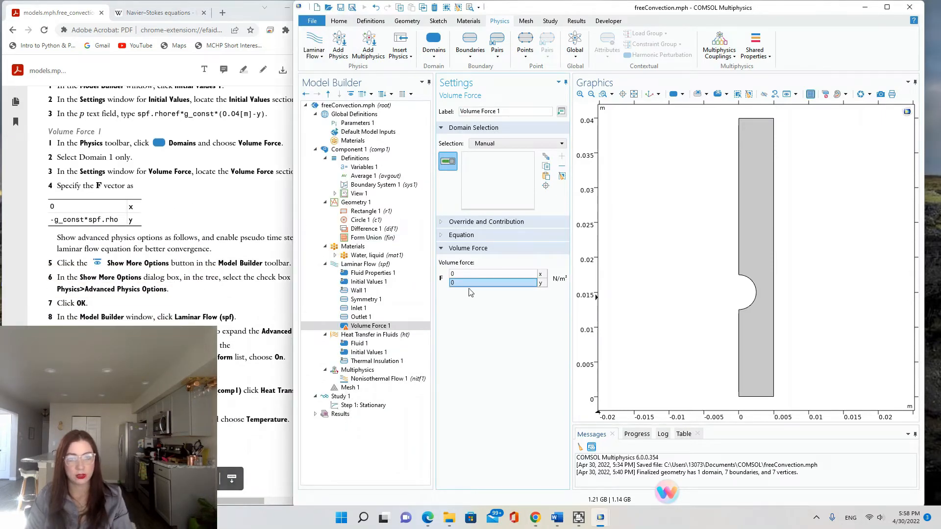
double_click(471, 285)
text(-)
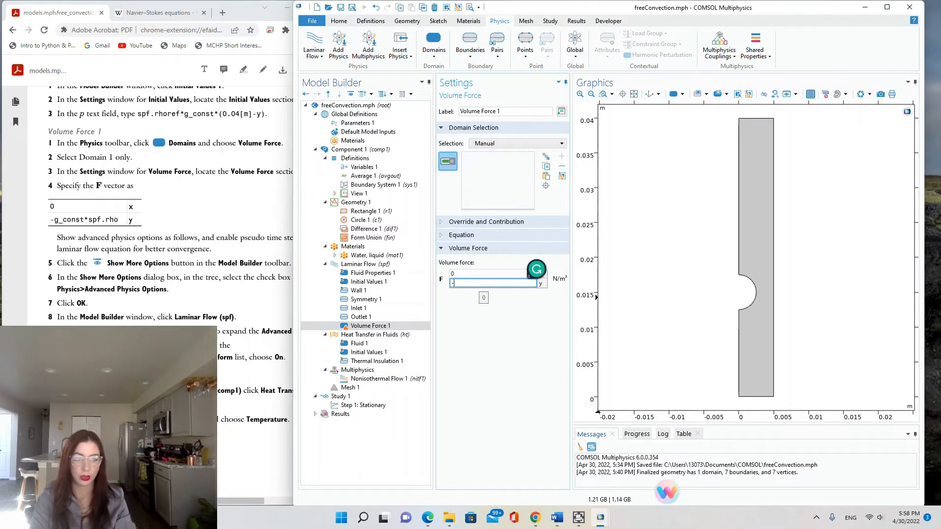
text(g_con)
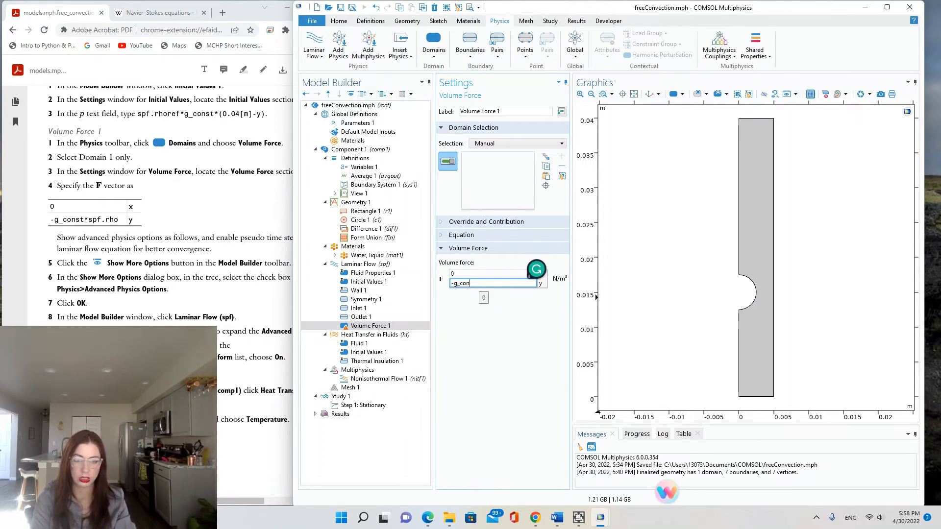
text(st*)
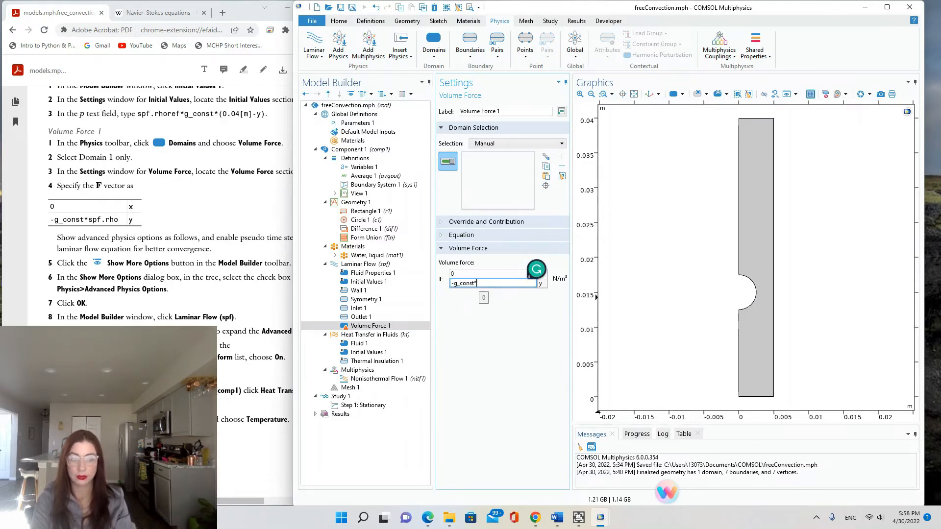
text(spf.rho)
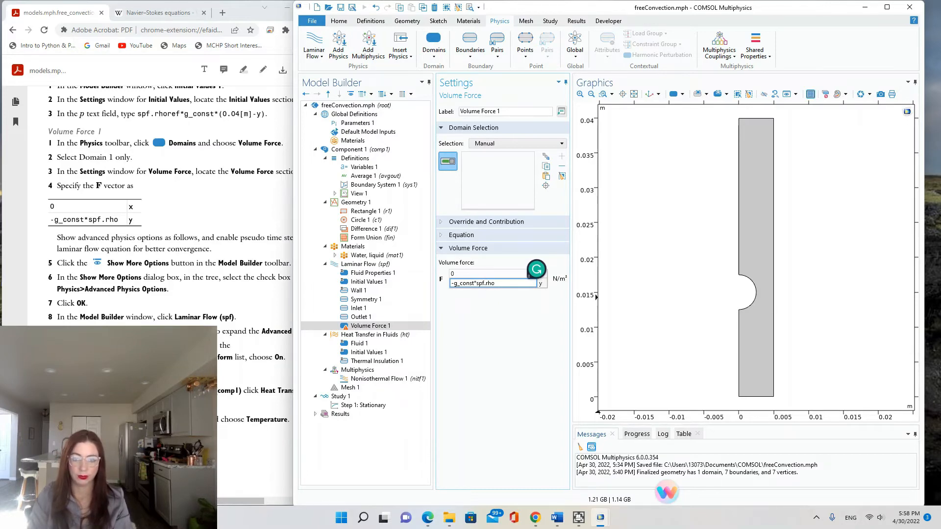
Review the results and buoyancy discussion in the browser PDF, and in COMSOL examine the Water, liquid material properties, variables and units.
click(275, 272)
scroll(275, 273, up, 15)
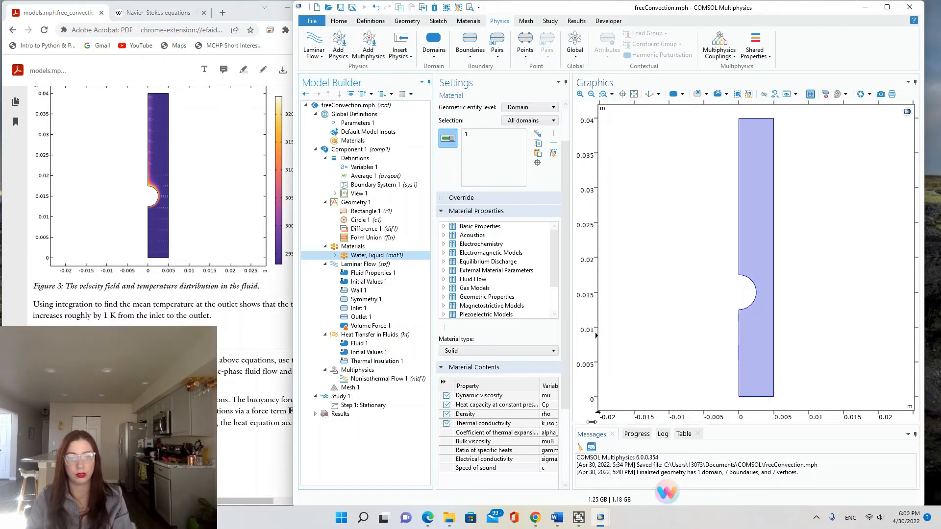
drag(592, 421, 637, 424)
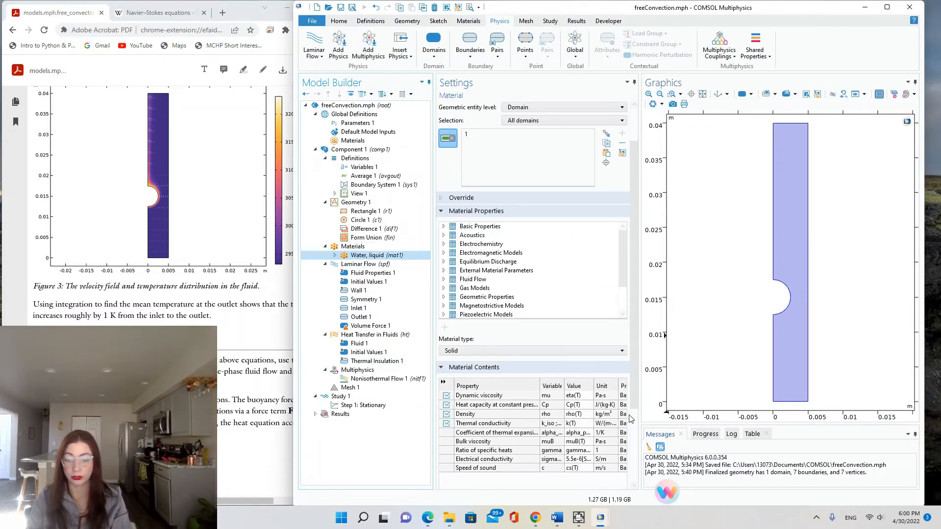
drag(639, 417, 683, 422)
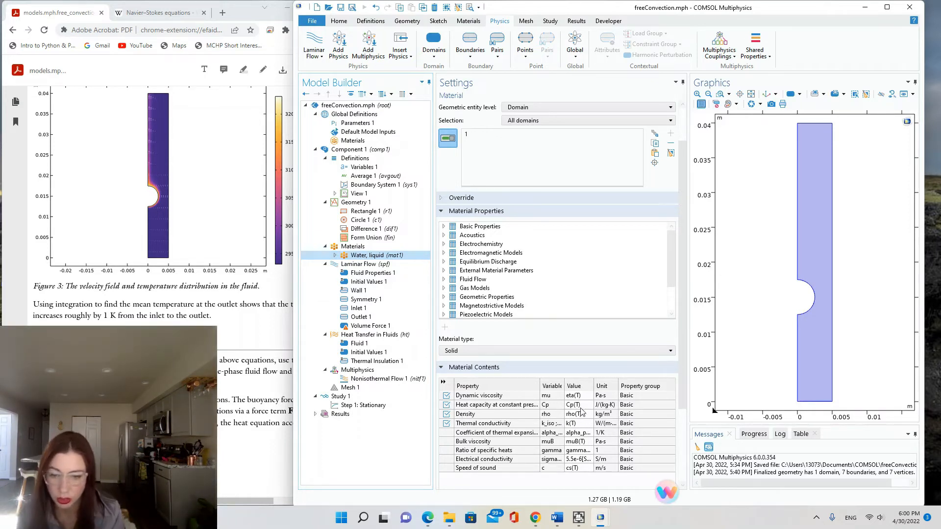
drag(688, 395, 504, 380)
Consult the advanced options instructions in the browser PDF, and in COMSOL enable Advanced Physics Options for the Model Builder.
drag(293, 265, 366, 256)
scroll(300, 265, down, 4)
scroll(344, 255, down, 10)
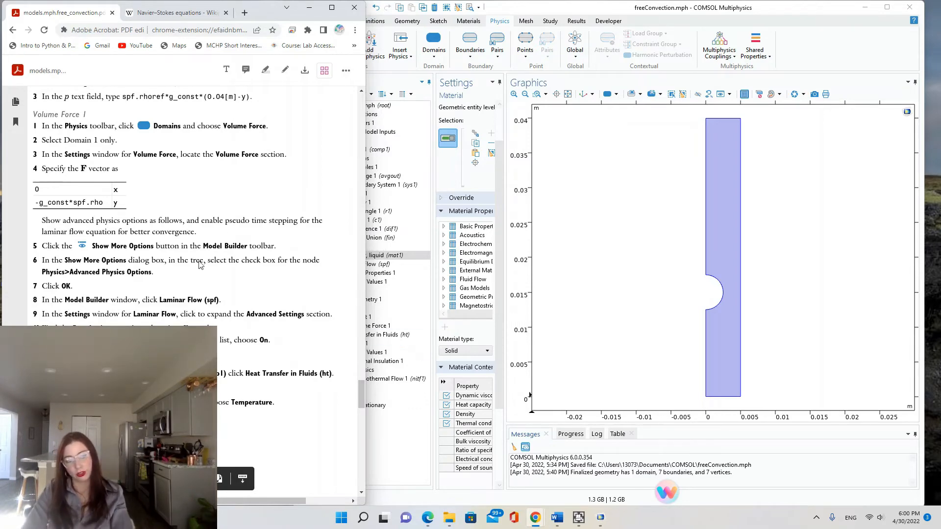
click(538, 343)
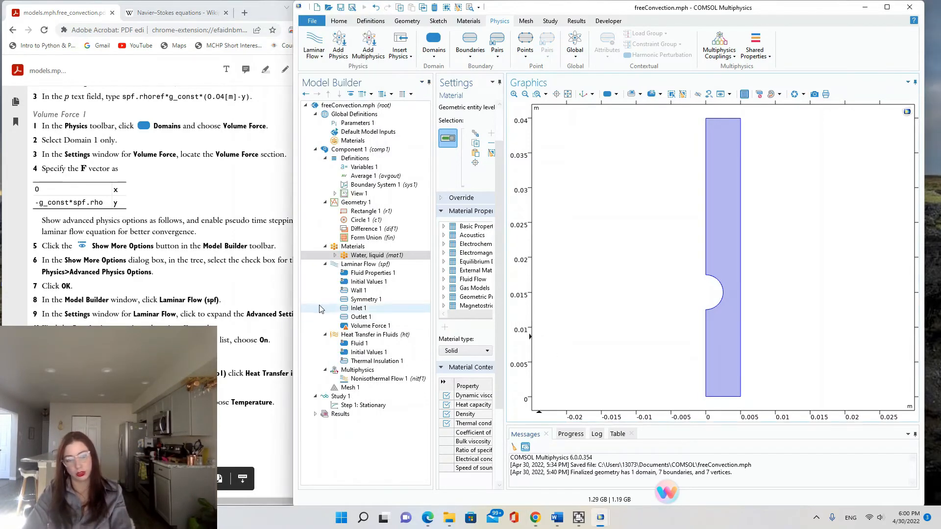
click(351, 97)
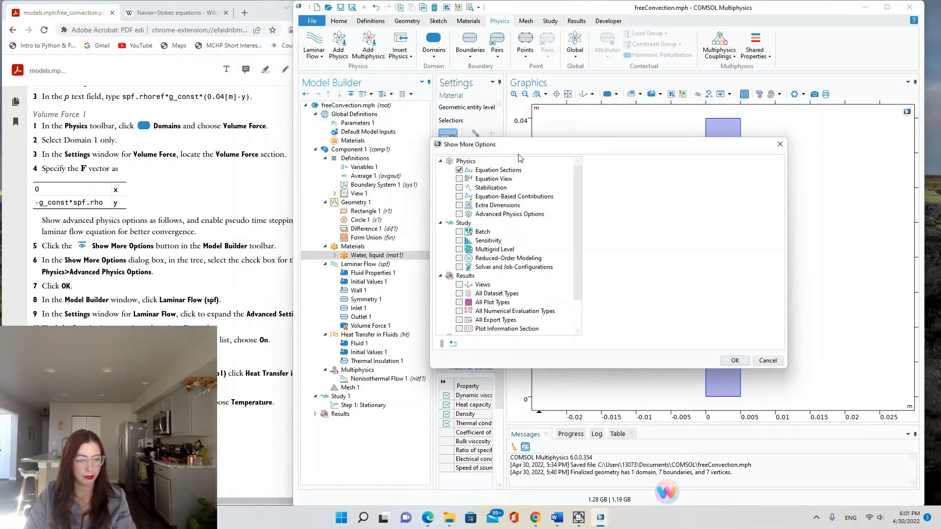
click(263, 293)
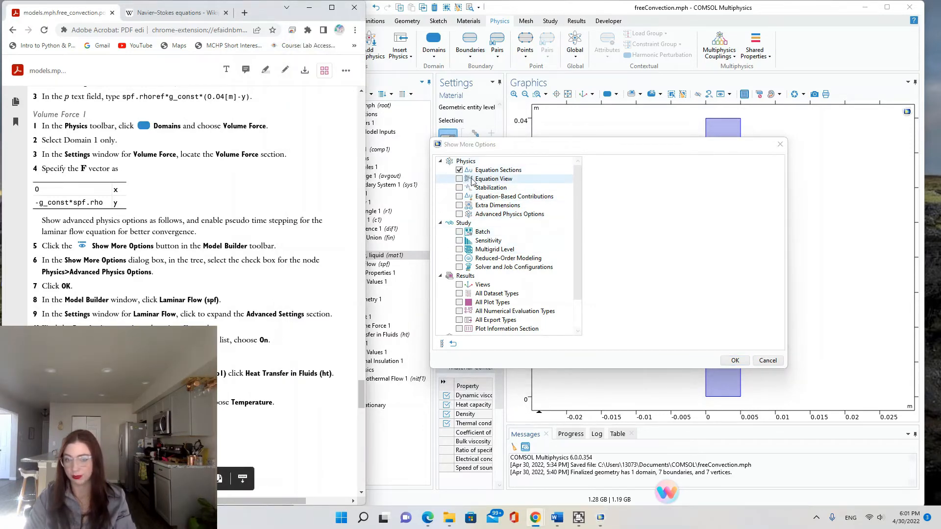
click(459, 215)
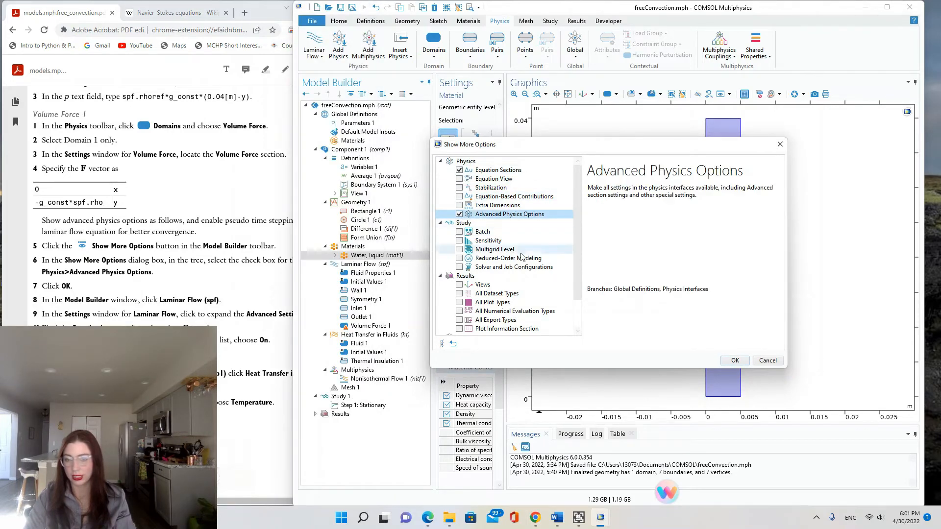
click(744, 361)
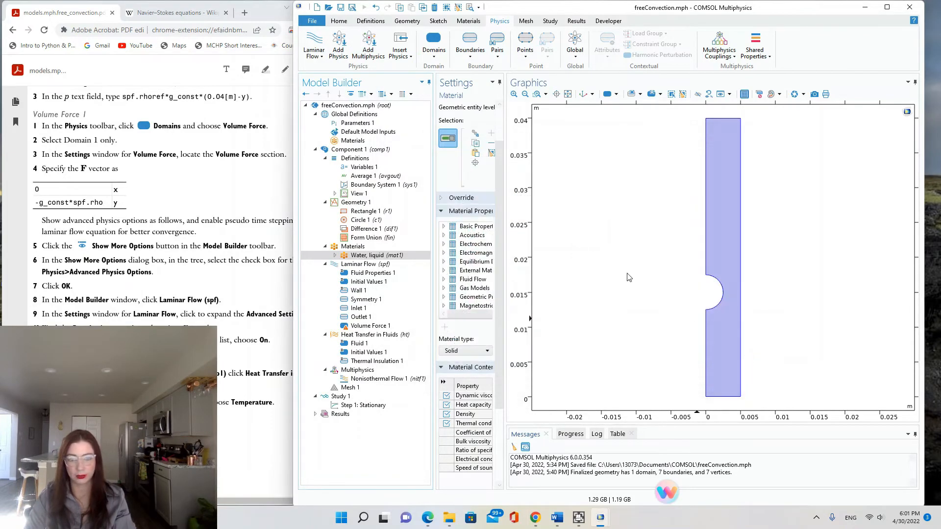
In the Laminar Flow advanced settings, set pseudo time stepping for the stationary equation form to On.
click(365, 264)
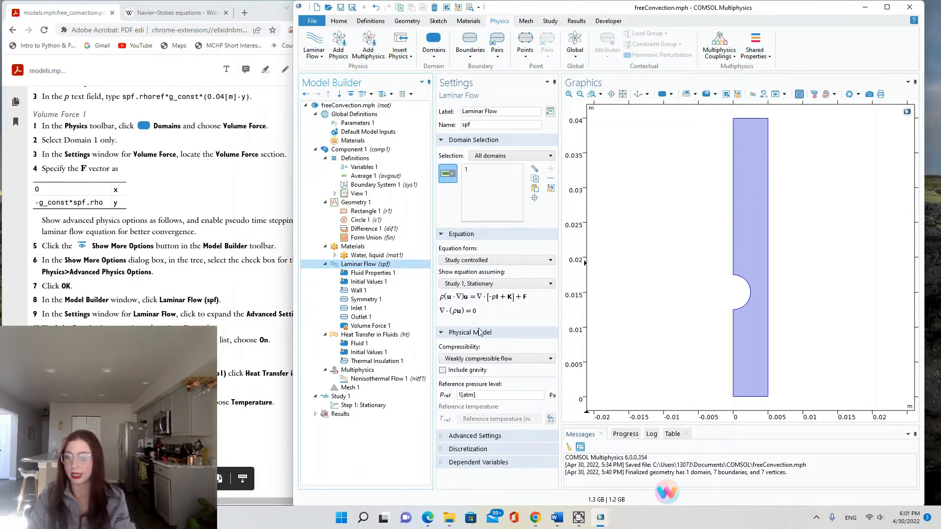
click(478, 436)
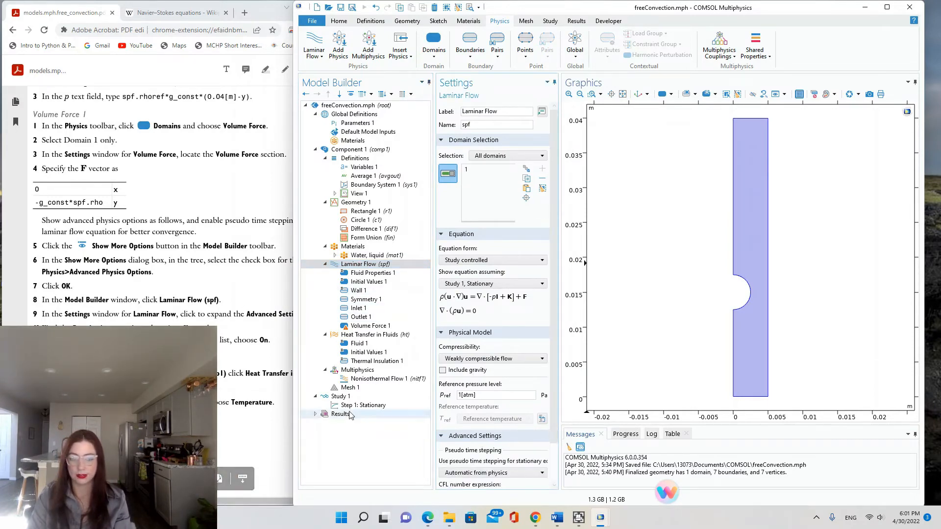
scroll(269, 245, down, 3)
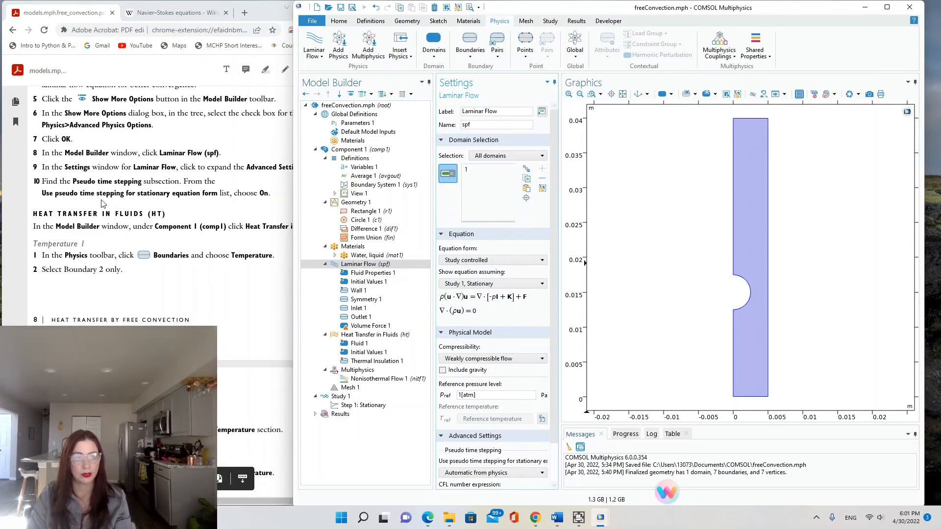
scroll(459, 390, down, 2)
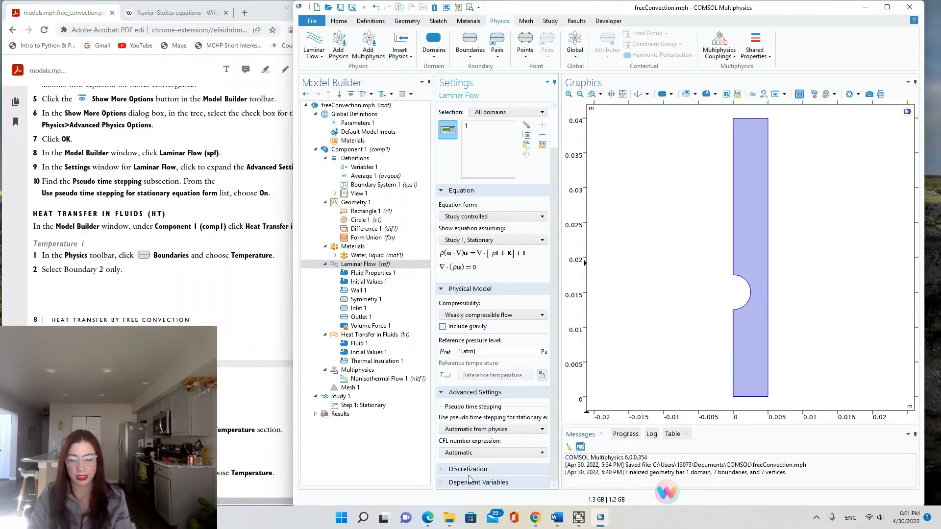
click(527, 429)
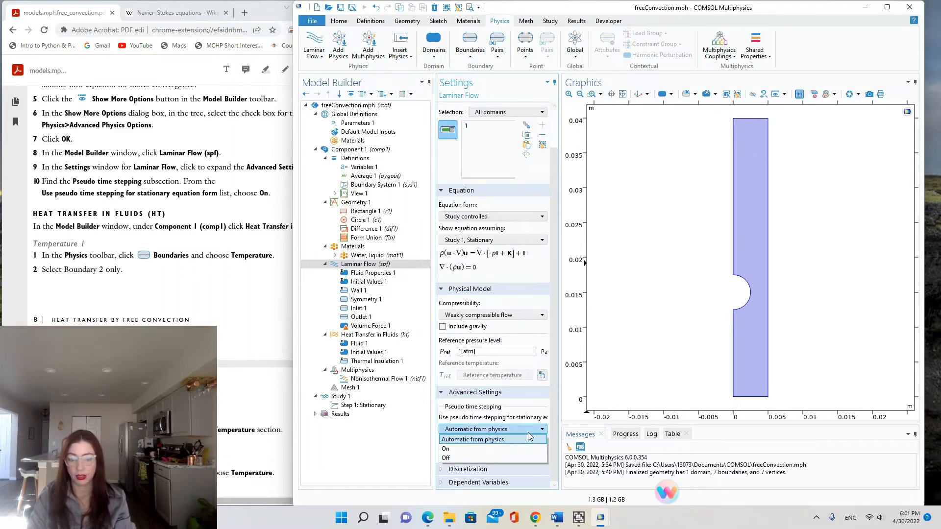
click(501, 449)
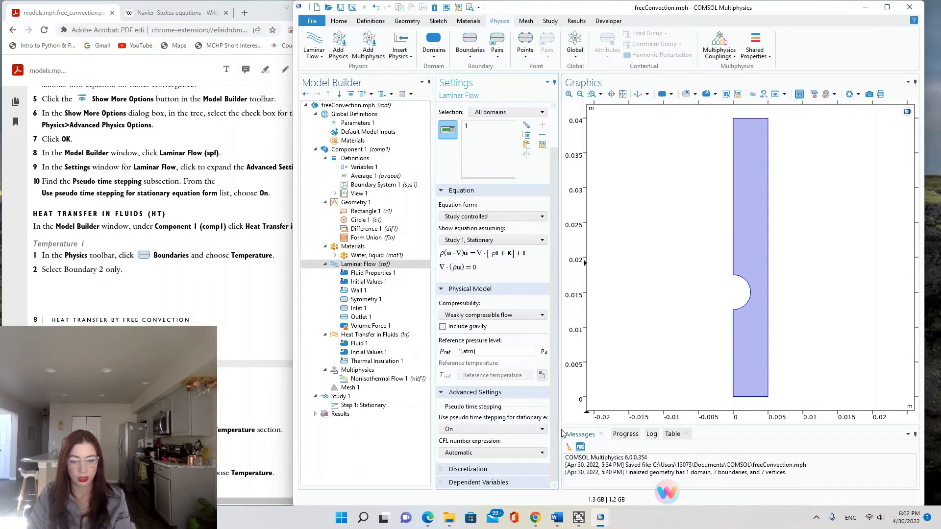
drag(559, 430, 596, 430)
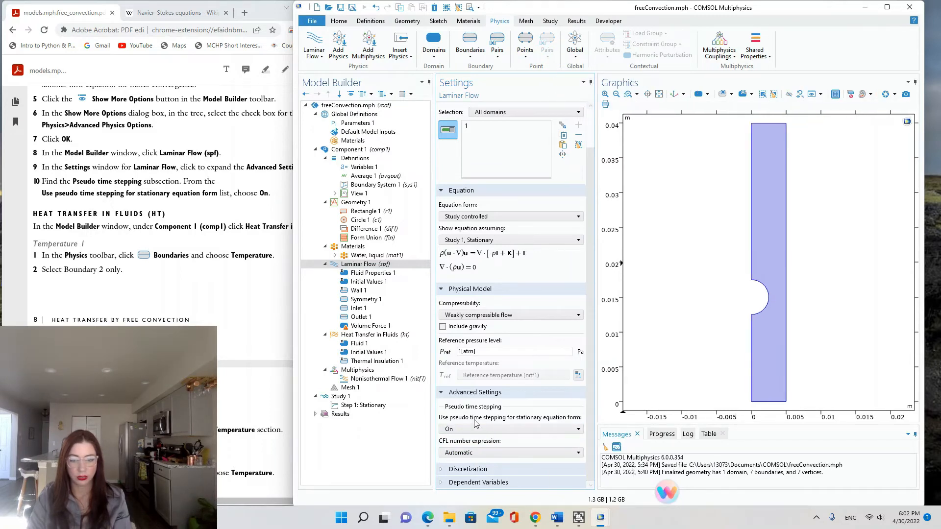
Switch to the browser, read the Pseudo Time Stepping for Laminar Flow Models documentation, and return to the PDF tutorial.
click(161, 245)
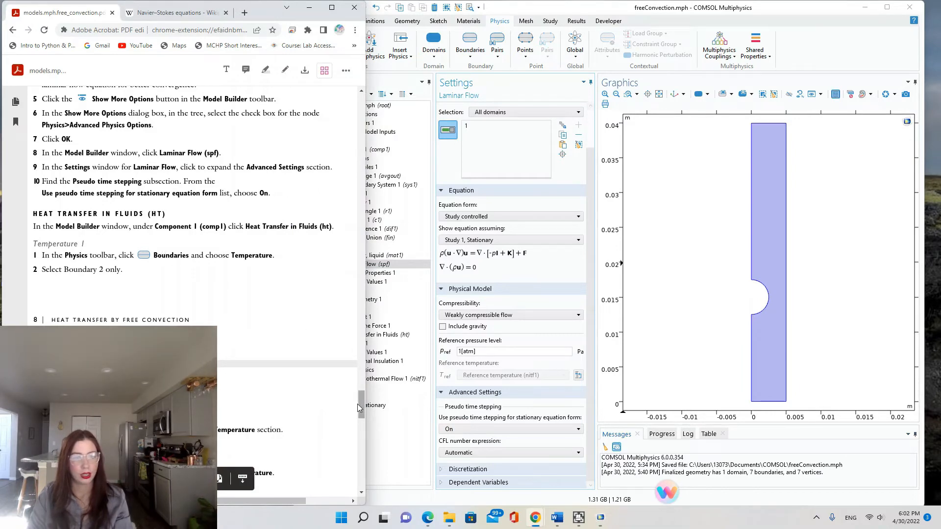
drag(360, 409, 360, 402)
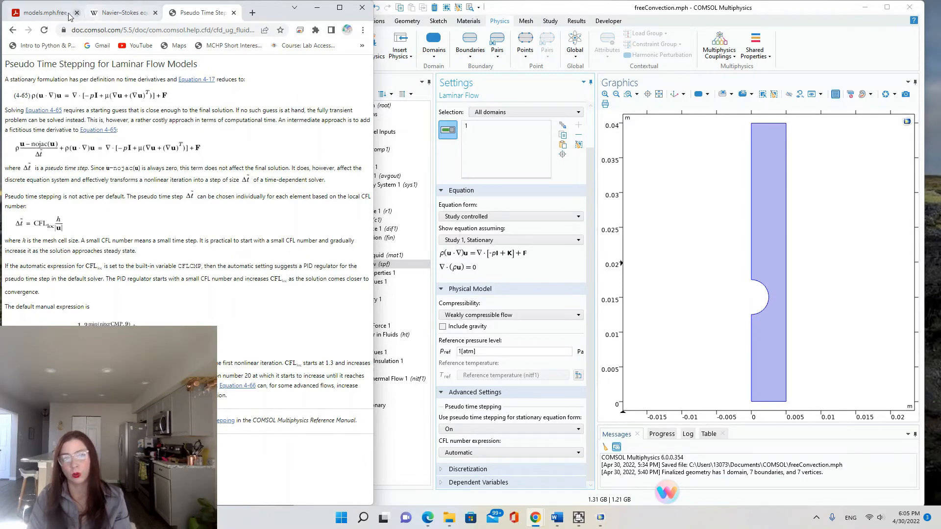
click(47, 13)
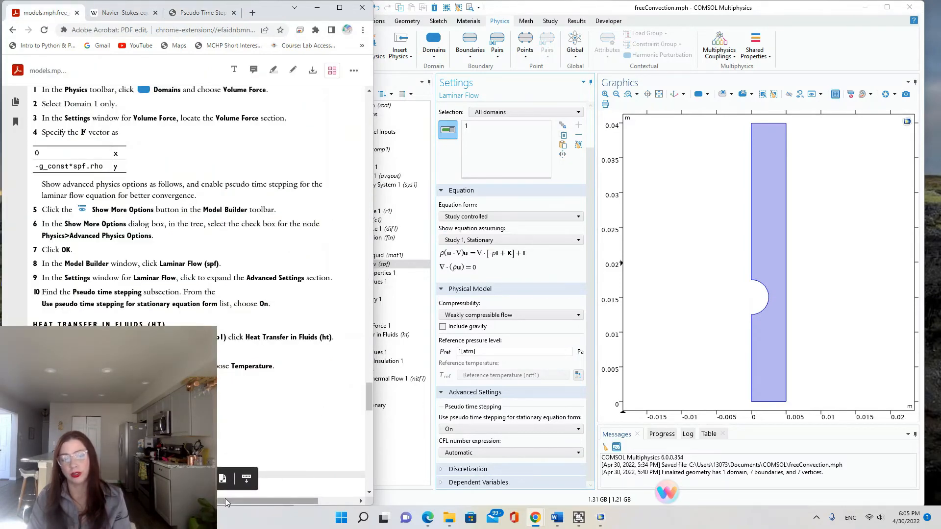
drag(225, 501, 208, 500)
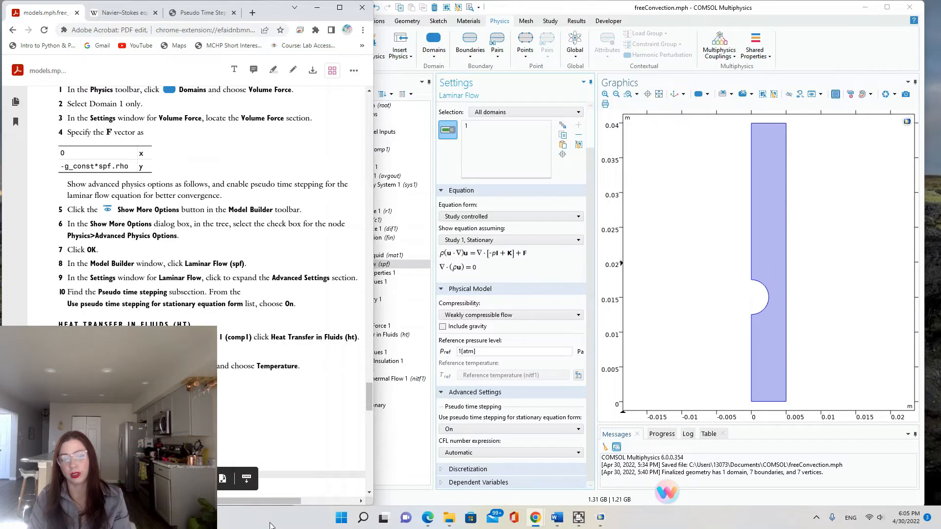
drag(277, 500, 287, 500)
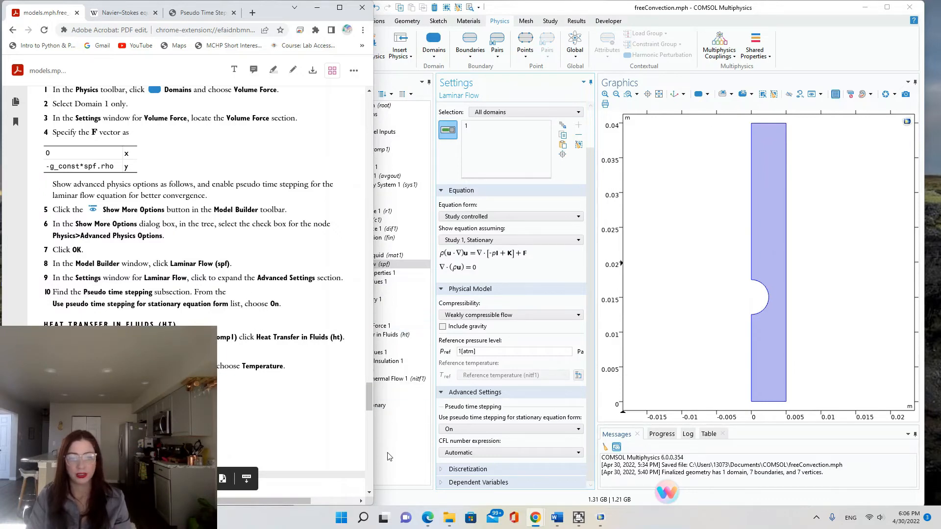
click(405, 466)
click(227, 410)
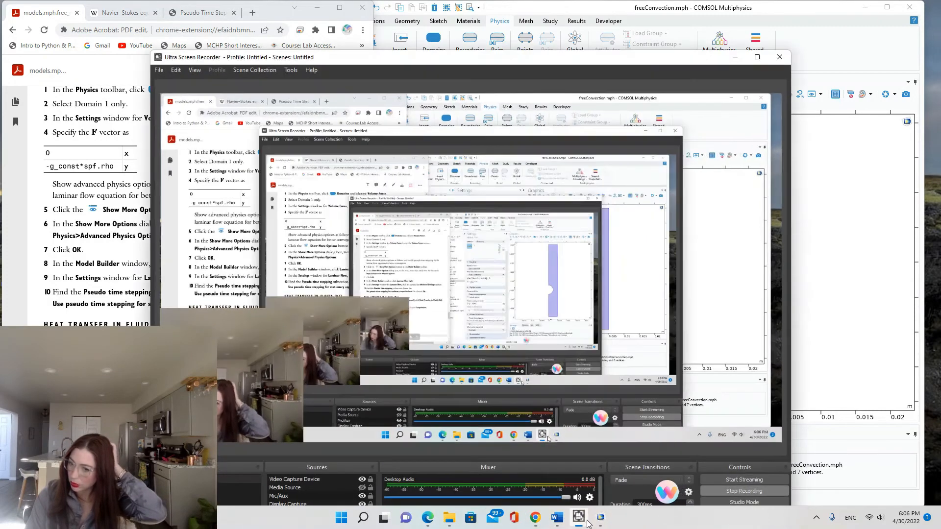
click(578, 517)
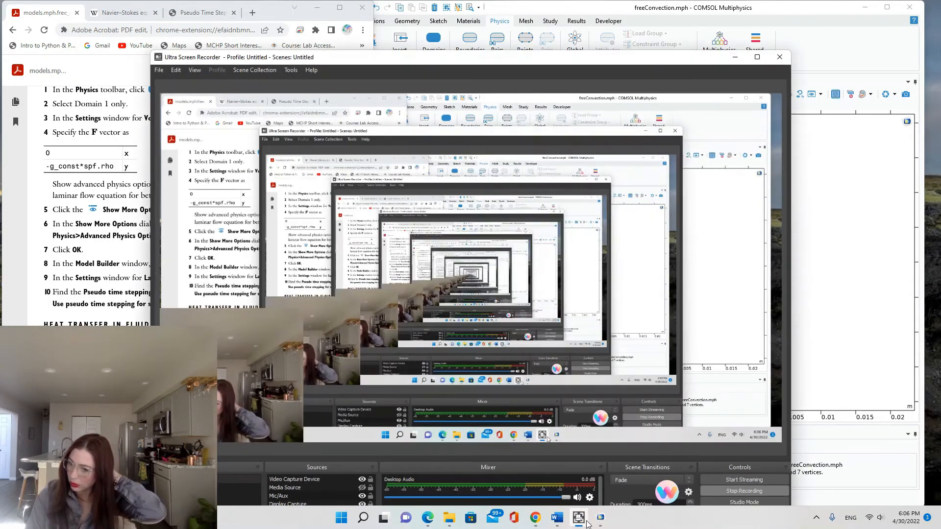
click(735, 57)
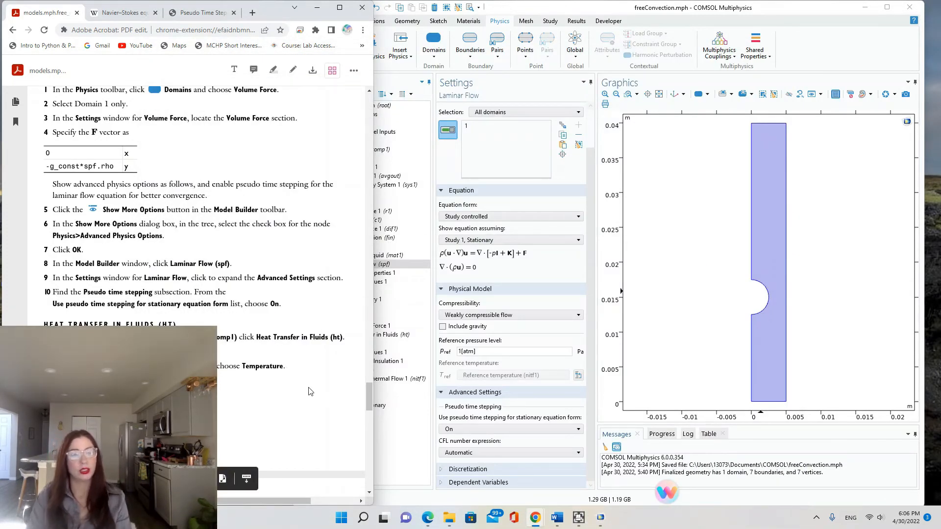
Following the PDF tutorial, switch to COMSOL and add a Temperature condition under Heat Transfer in Fluids on Boundary 2, the channel's lower edge.
scroll(299, 404, down, 3)
click(421, 420)
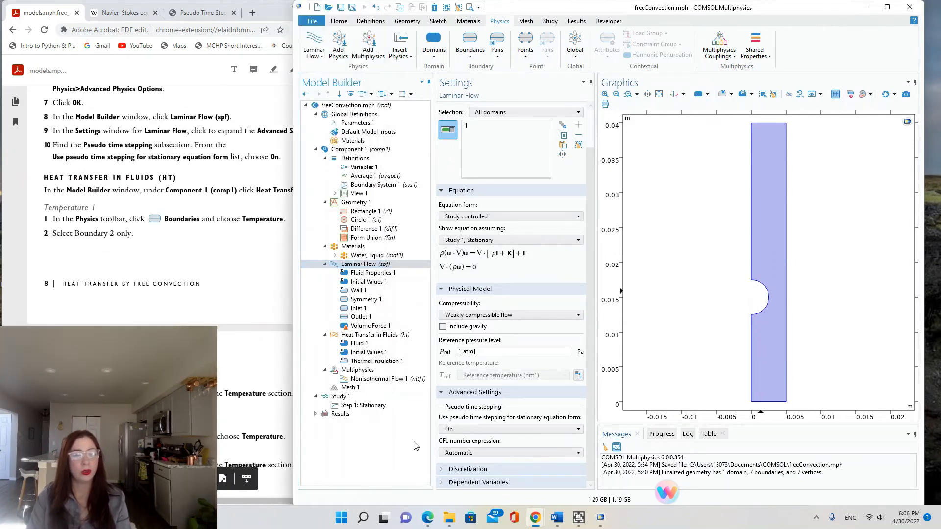
click(365, 335)
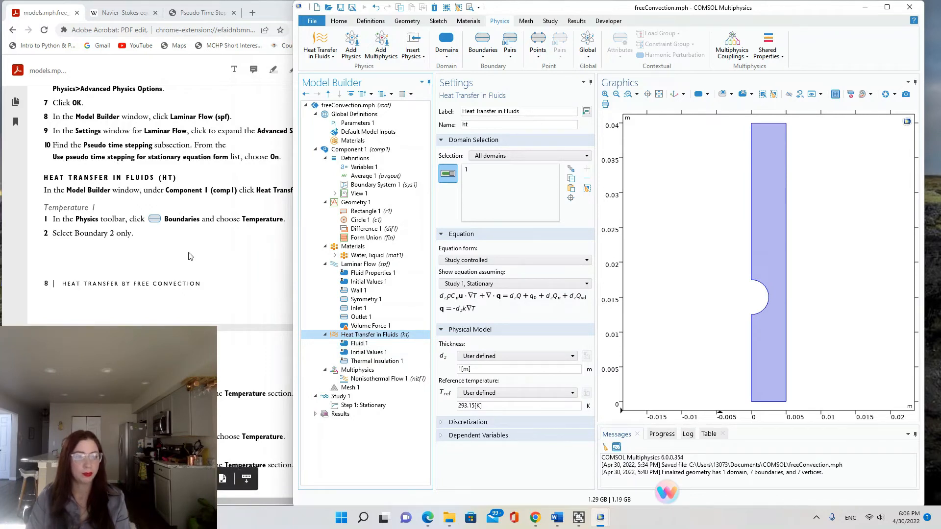
click(180, 228)
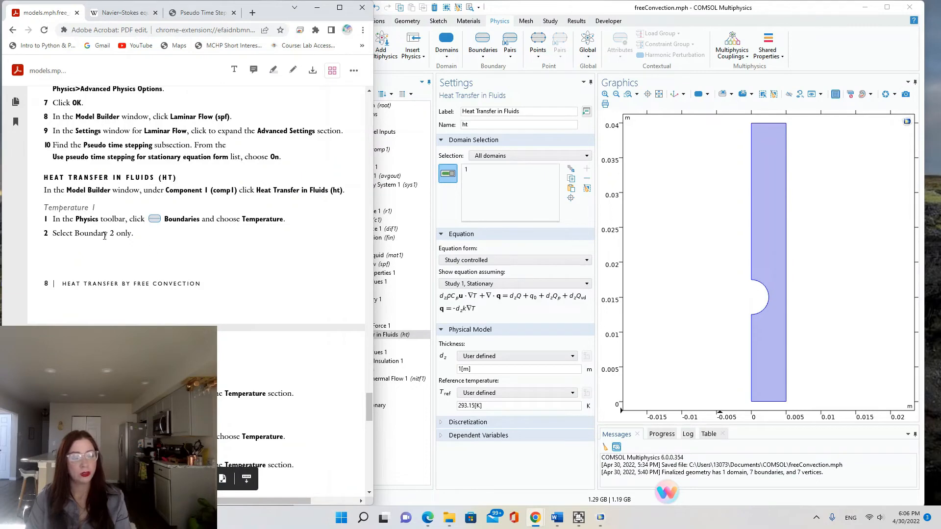
click(483, 43)
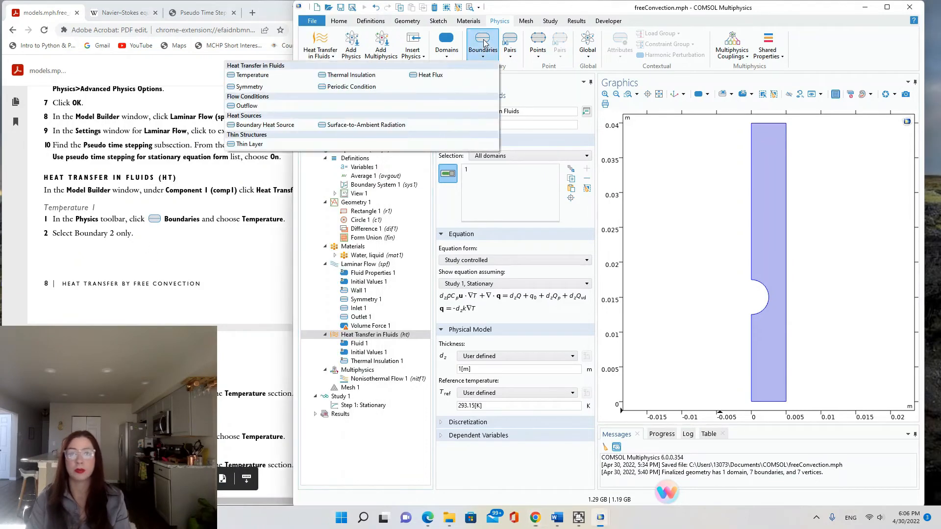
click(292, 75)
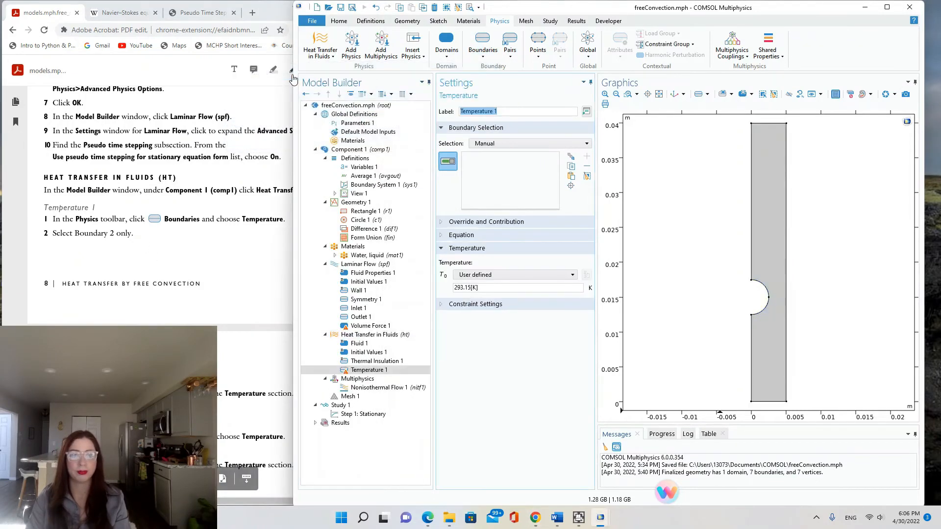
click(777, 402)
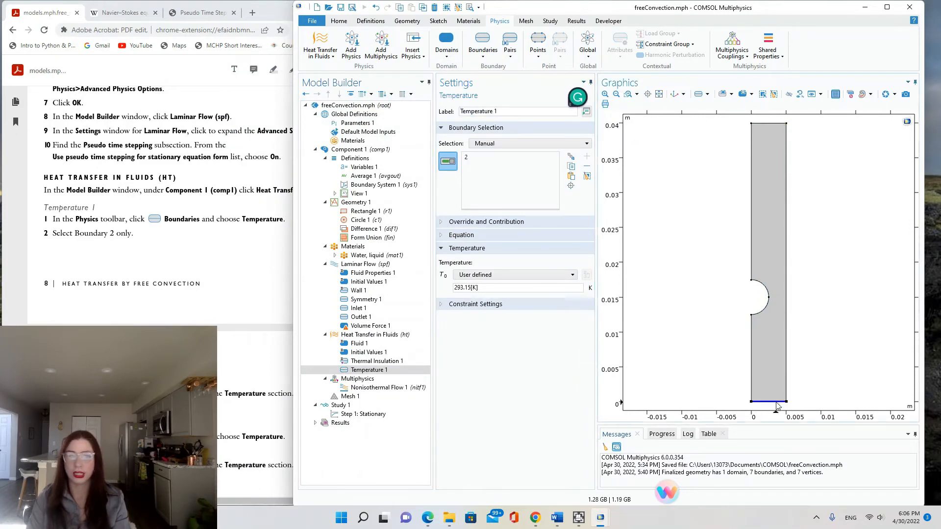
Consult the PDF instructions in the browser, and in COMSOL set the temperature of the Boundary 2 condition to T_in.
click(183, 270)
scroll(185, 273, down, 3)
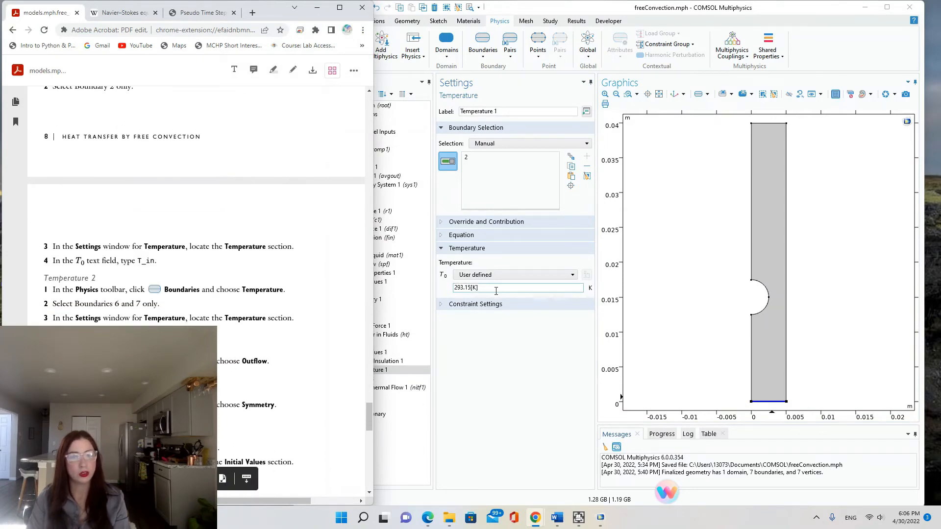
triple_click(465, 287)
text(T)
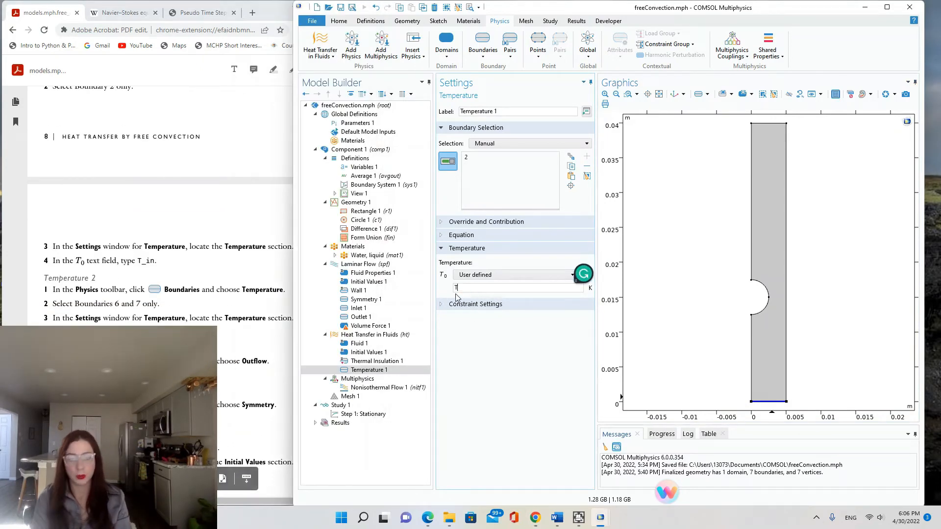
text(_in)
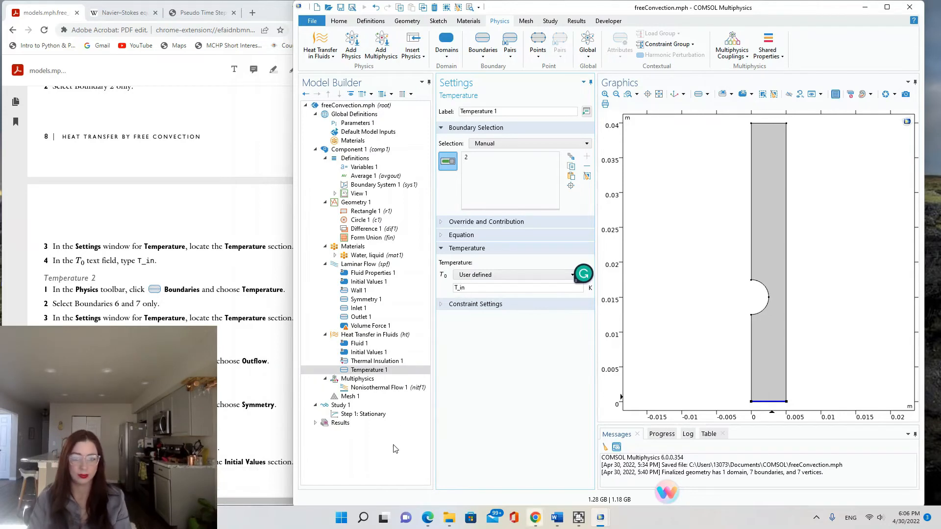
Read the Temperature 2 instructions in the browser PDF, and in COMSOL add a second Temperature boundary condition to Heat Transfer in Fluids.
click(186, 305)
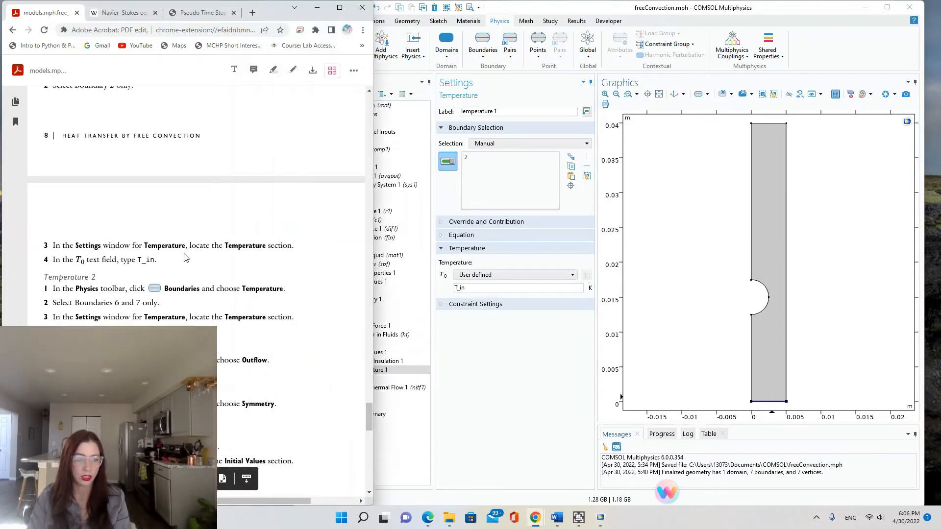
scroll(186, 303, down, 3)
click(482, 44)
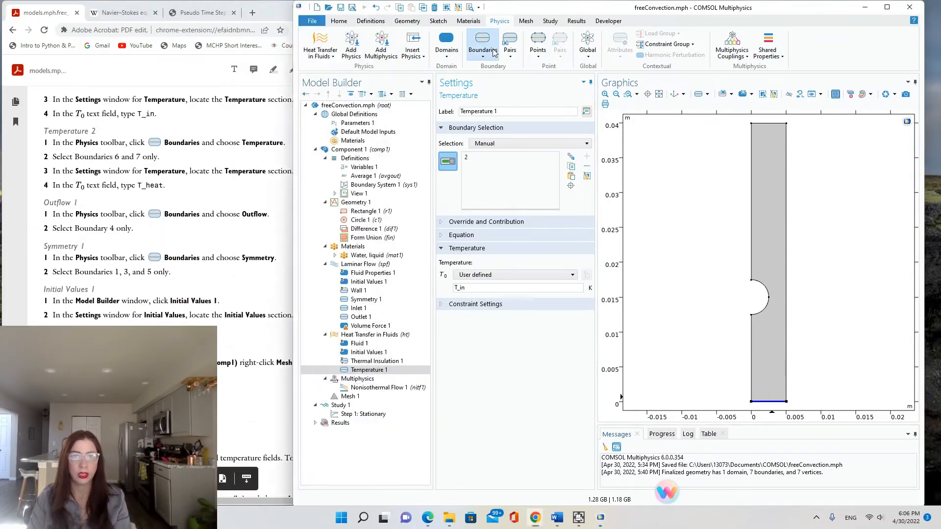
click(264, 75)
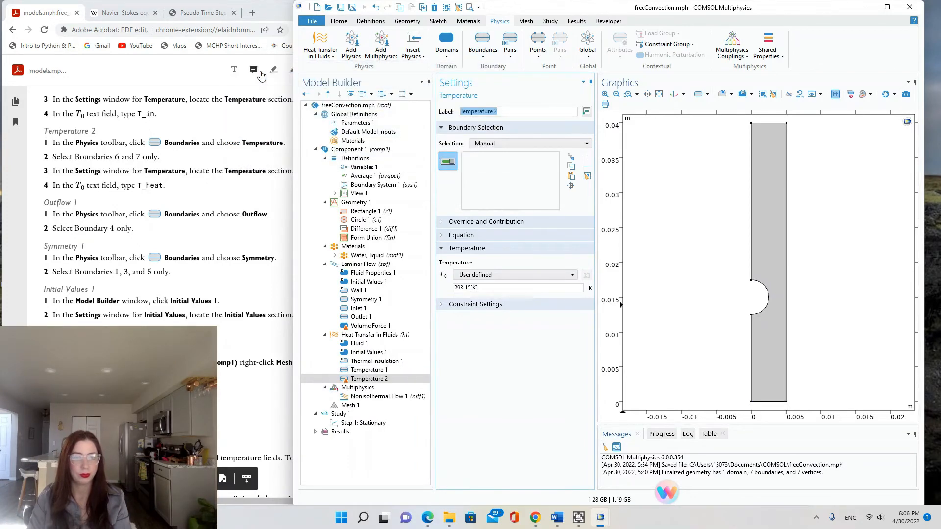
click(751, 181)
click(787, 177)
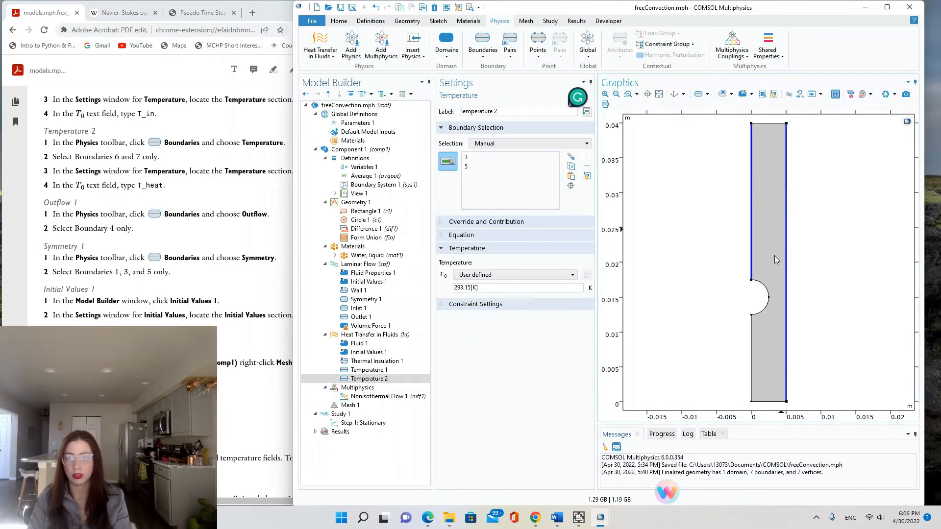
click(751, 210)
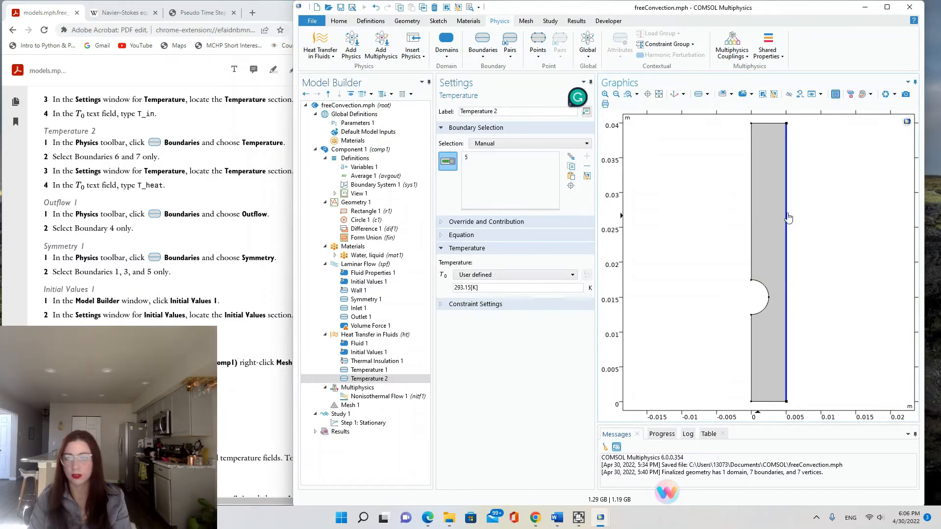
click(788, 217)
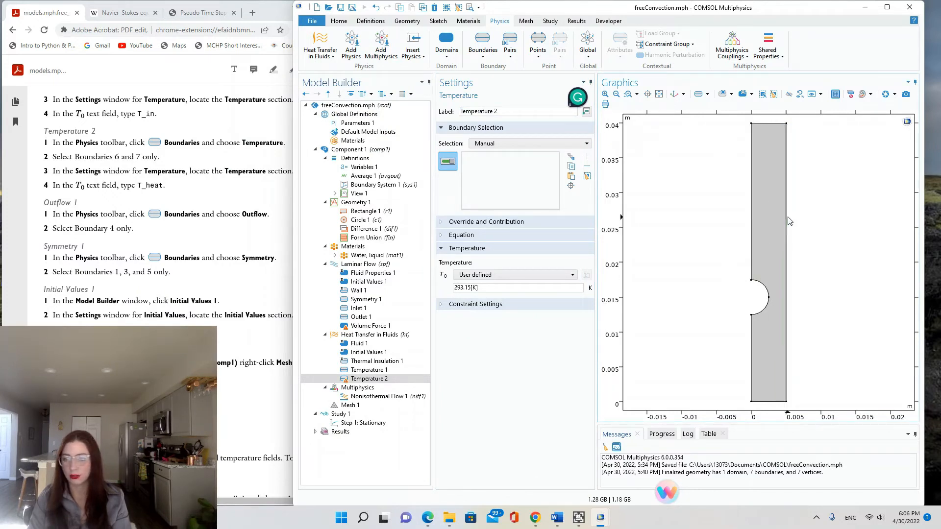
Assign the second Temperature condition to Boundaries 6 and 7 on the semicircular arc and set its temperature to T_heat.
click(767, 288)
click(765, 304)
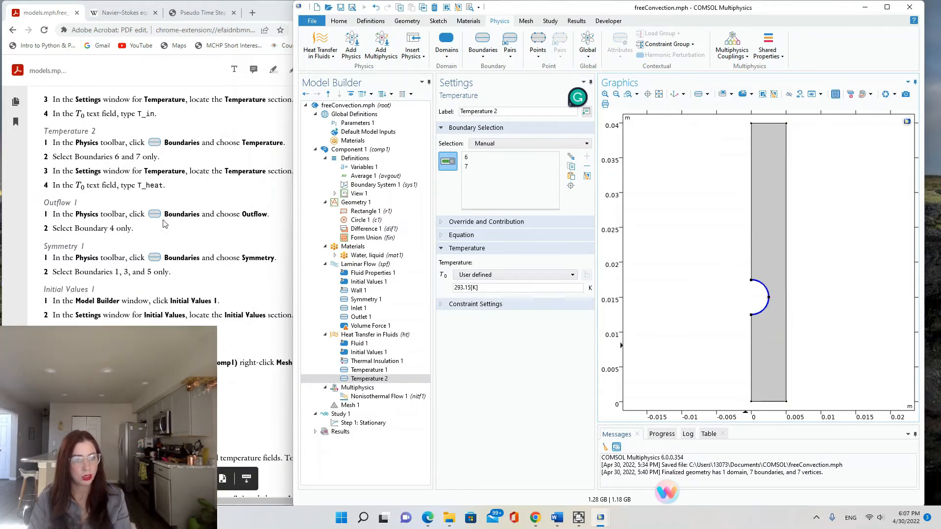
triple_click(499, 288)
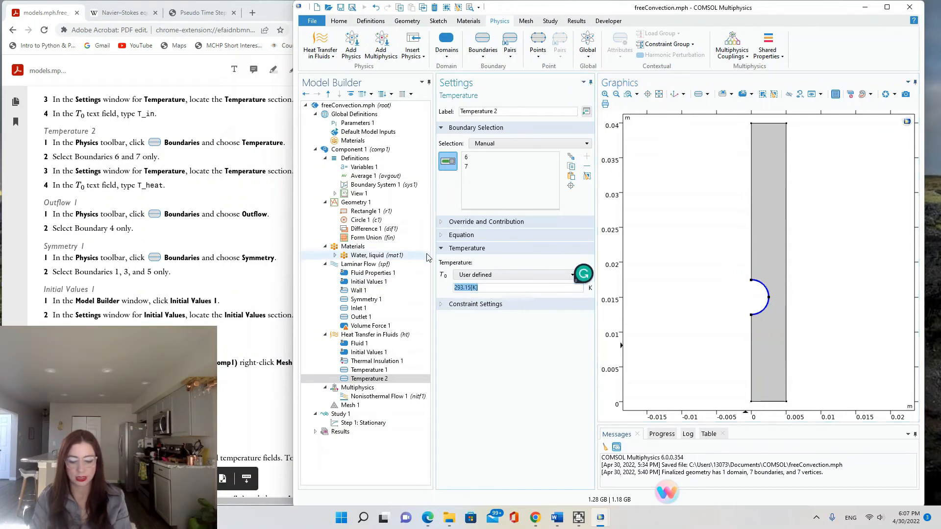
text(T)
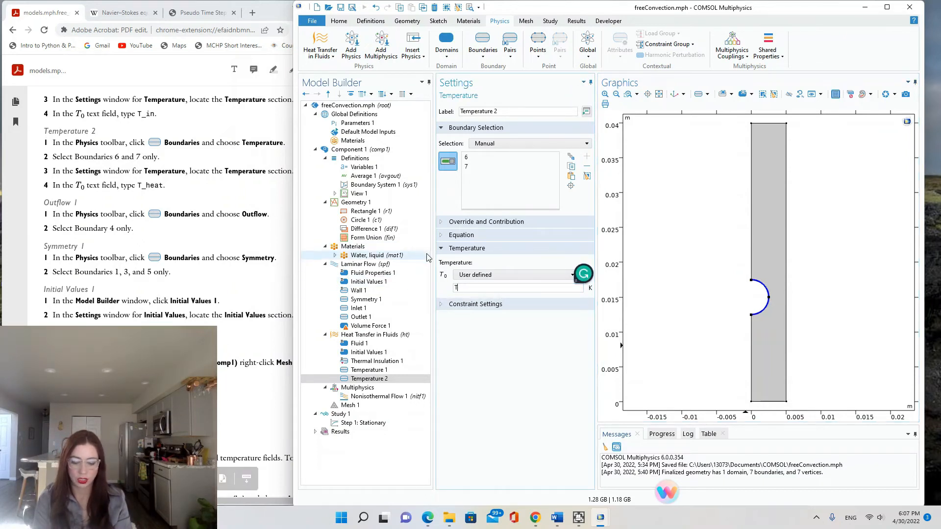
text(_heat)
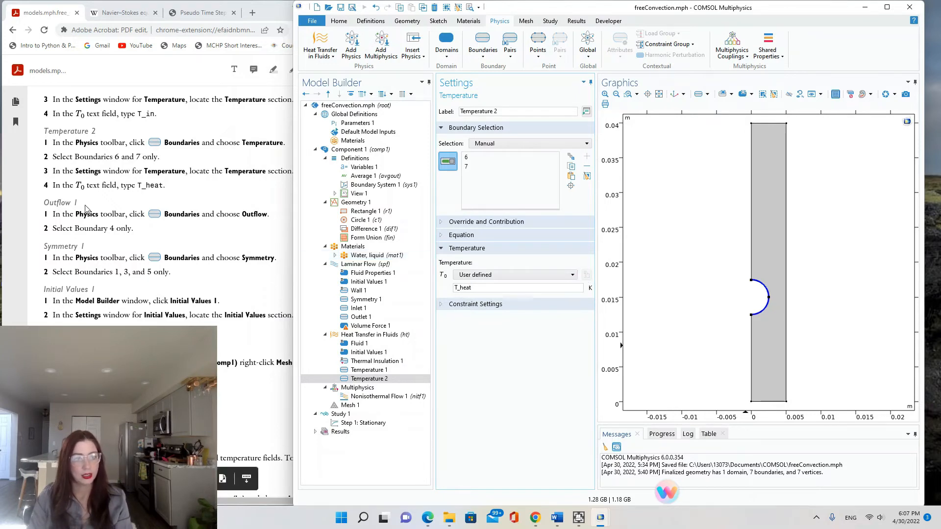
Add an Outflow condition to Heat Transfer in Fluids on Boundary 4, the channel's upper edge.
click(483, 55)
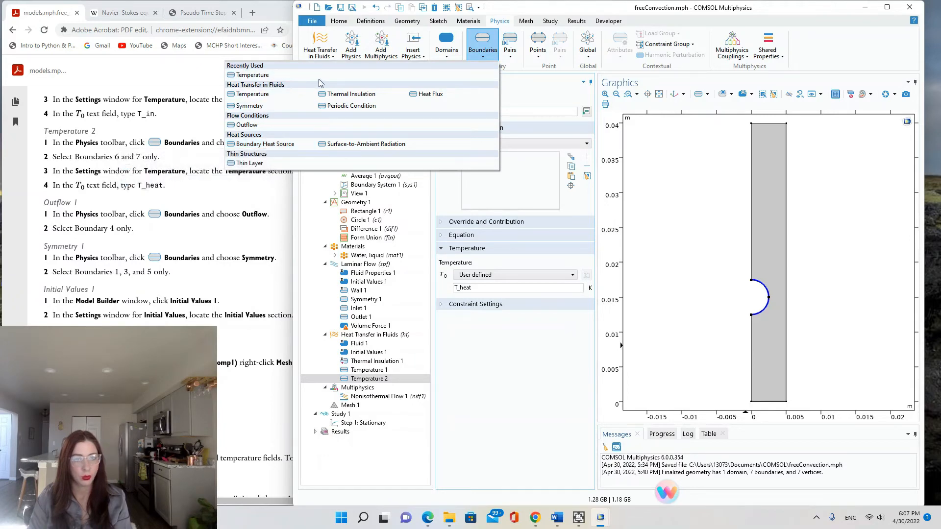
click(250, 125)
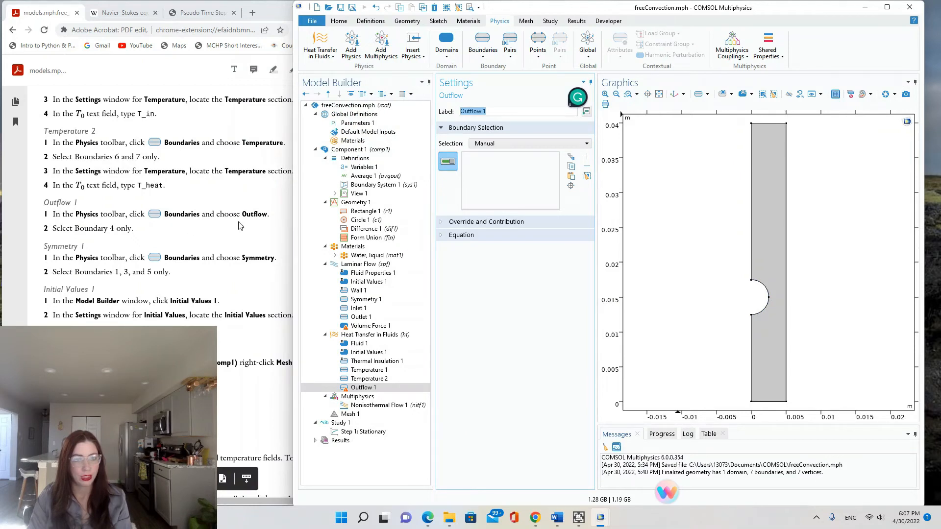
click(765, 127)
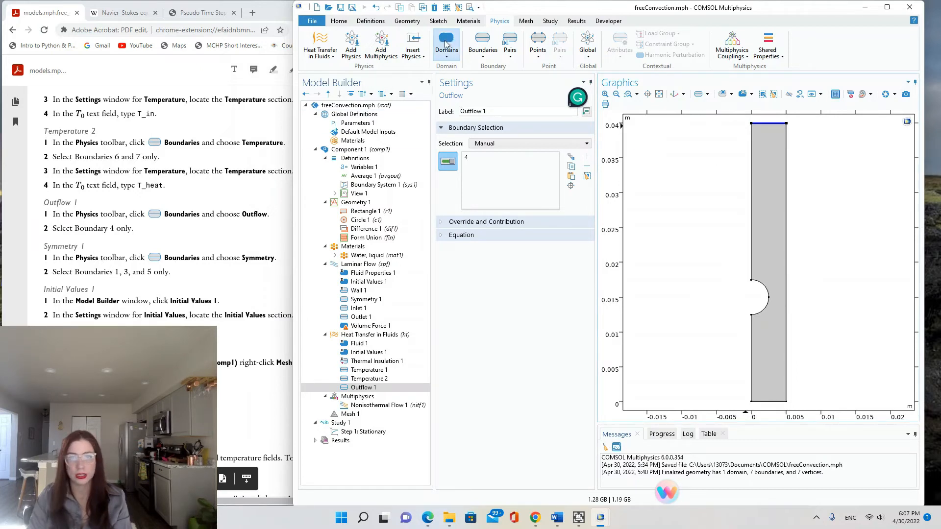
Add a Symmetry condition to Heat Transfer in Fluids on Boundaries 1, 3 and 5, the channel's vertical edges.
click(493, 56)
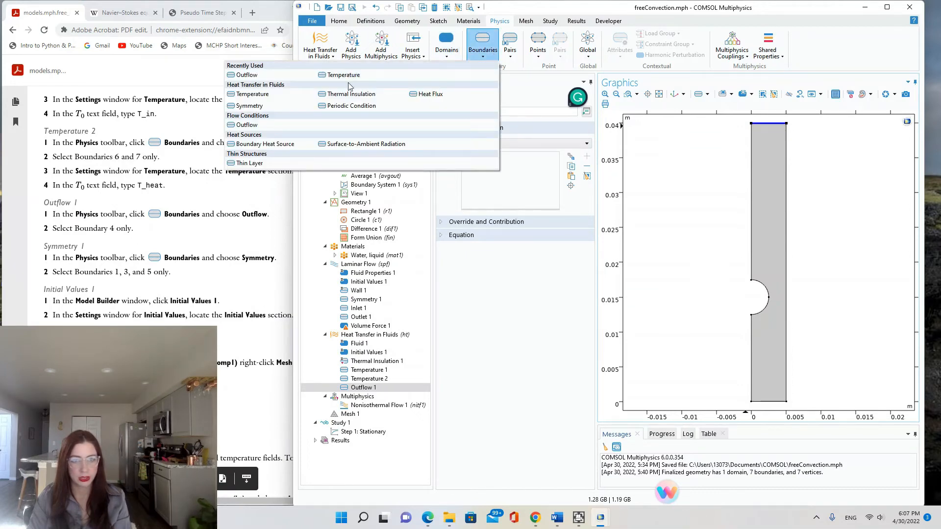
click(250, 106)
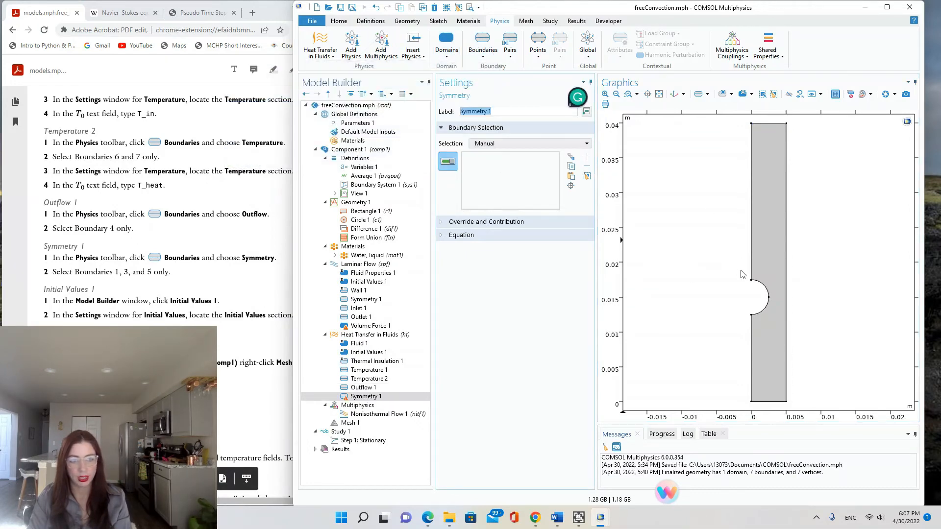
click(753, 265)
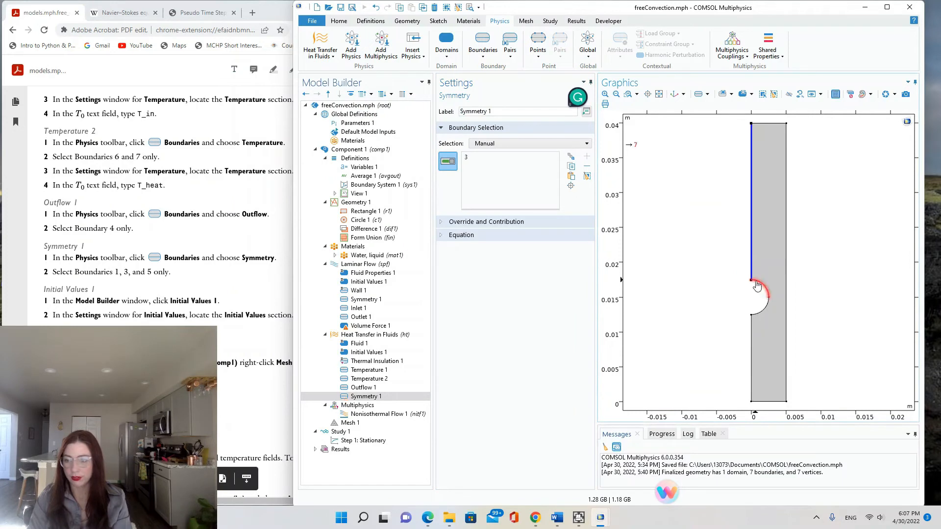
click(751, 336)
click(786, 328)
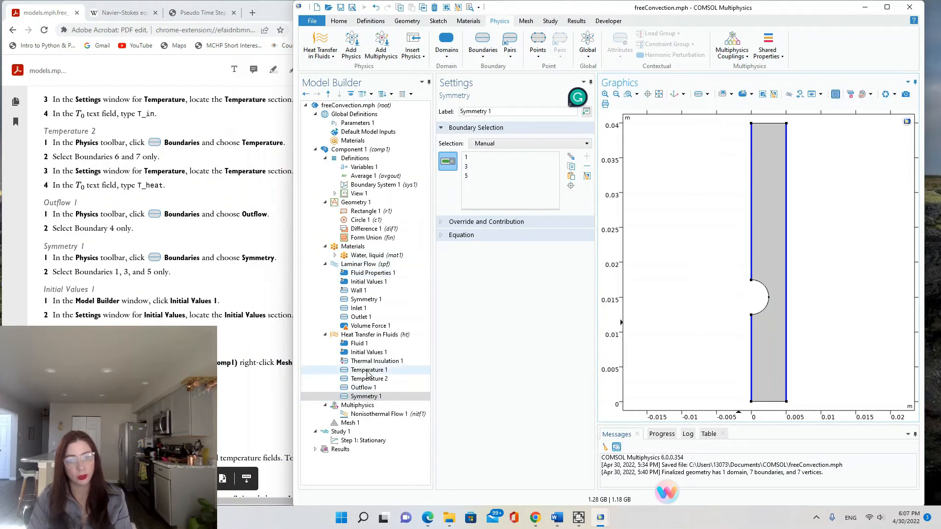
Set the initial temperature to T_in in the Initial Values settings of Heat Transfer in Fluids.
click(369, 354)
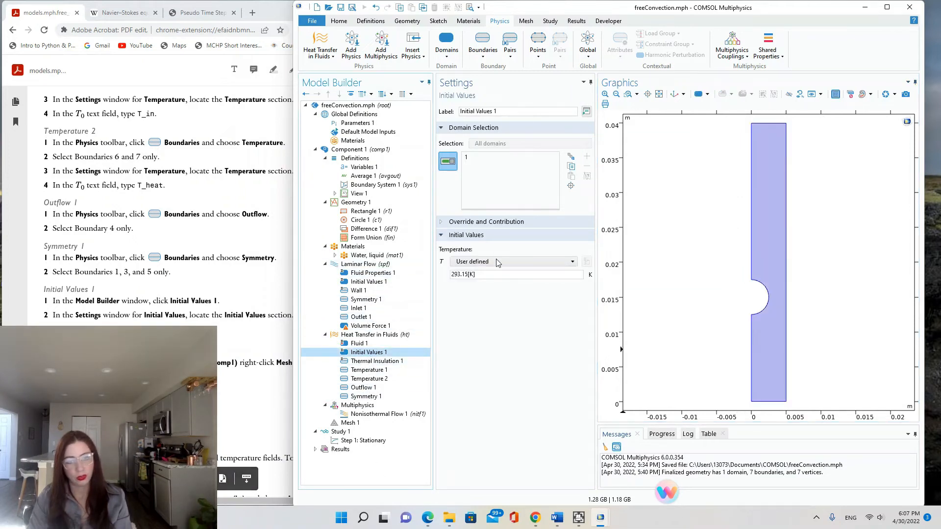
triple_click(478, 274)
text(T_in)
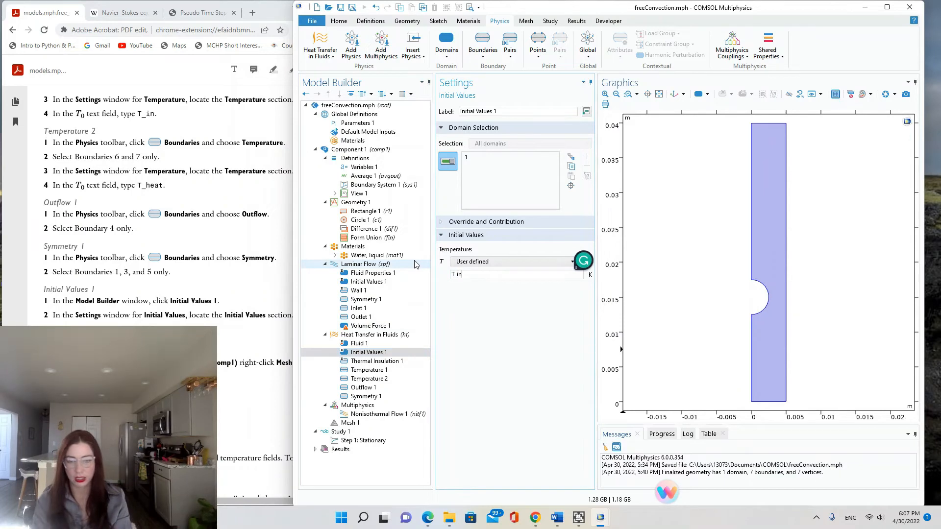
click(541, 389)
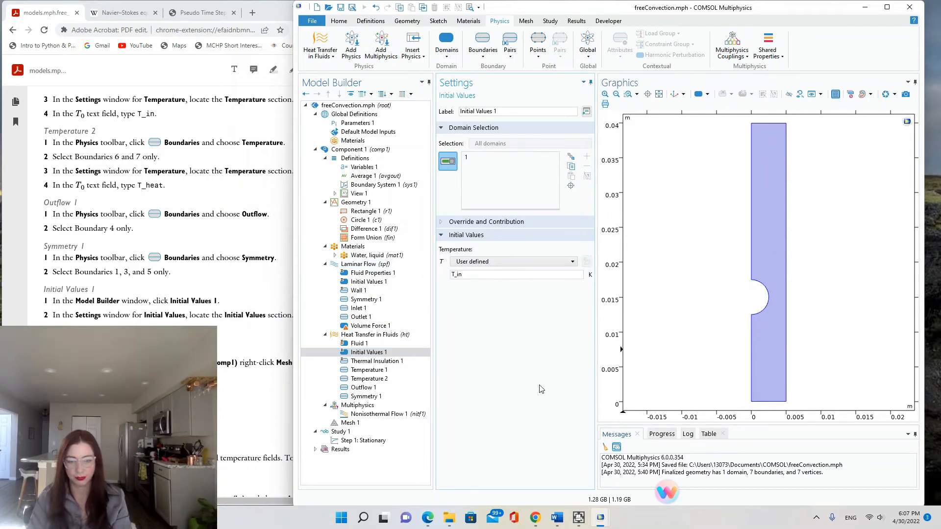
Review the heat transfer Initial Values, Thermal Insulation and Symmetry settings, and check the Heat Transfer in Fluids instructions in the PDF.
click(374, 353)
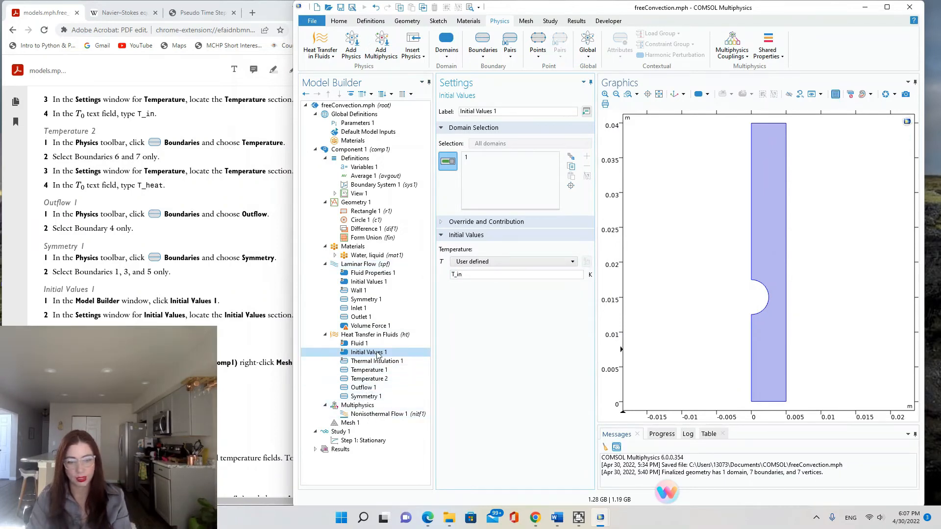
click(454, 274)
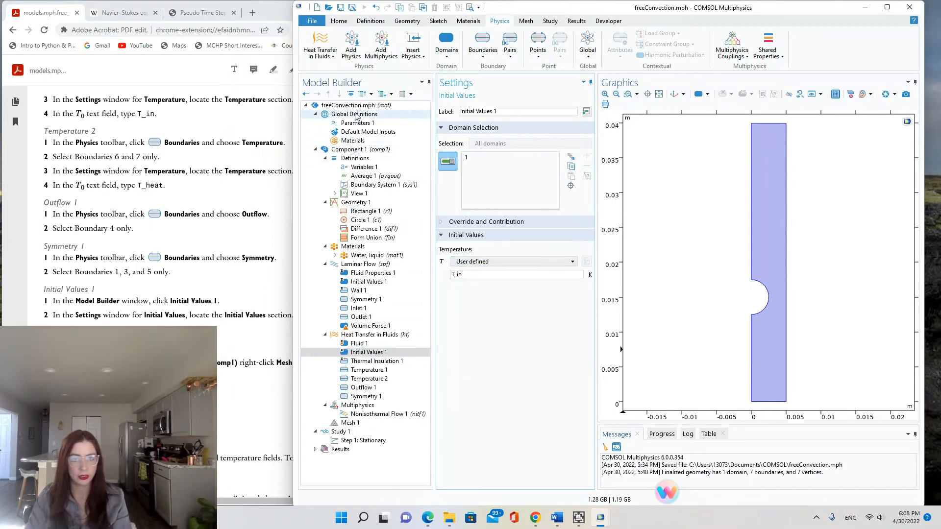
click(383, 362)
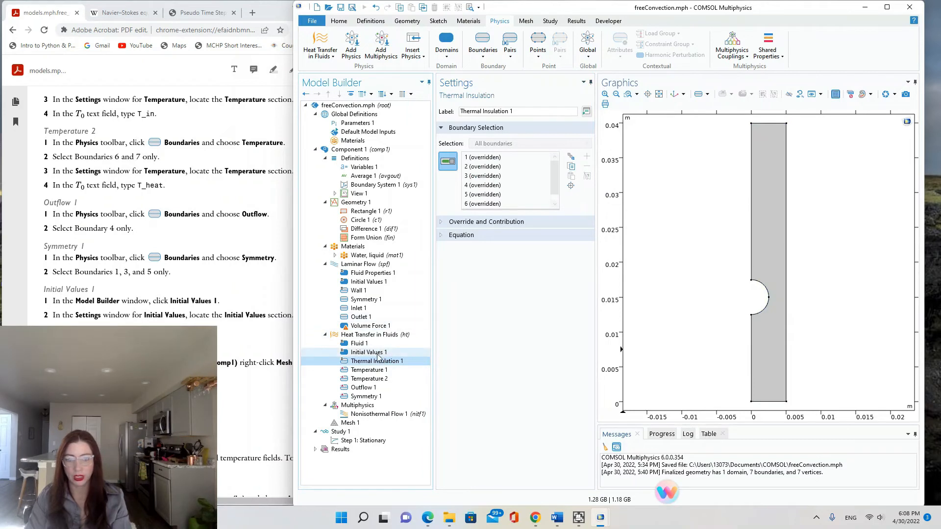
click(378, 354)
click(378, 361)
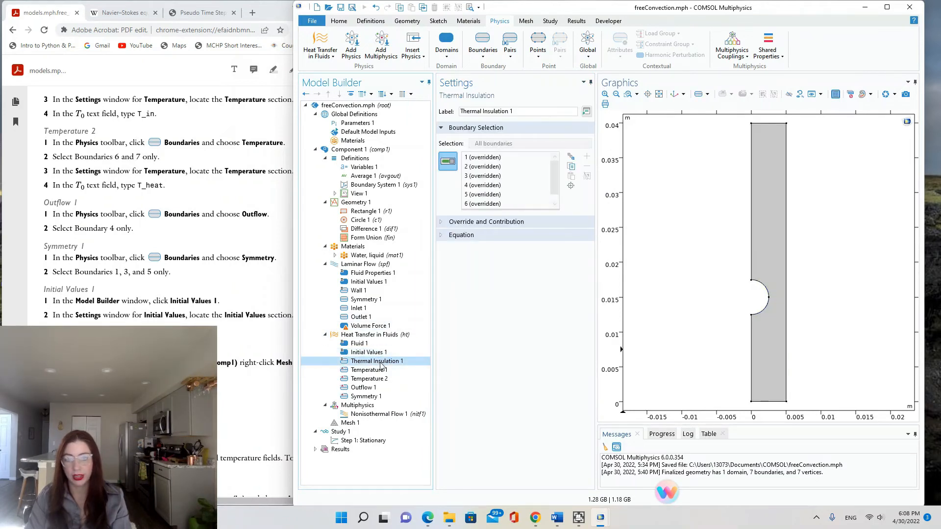
click(370, 396)
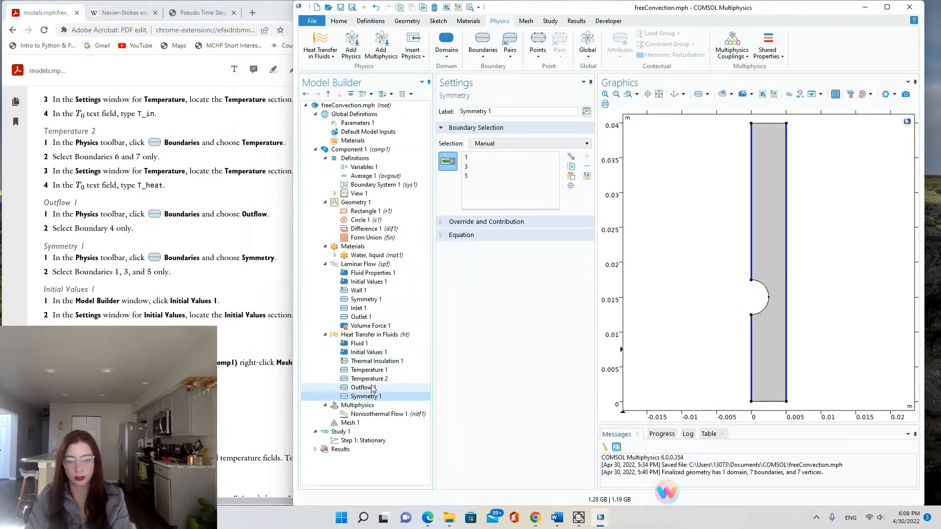
scroll(173, 323, up, 5)
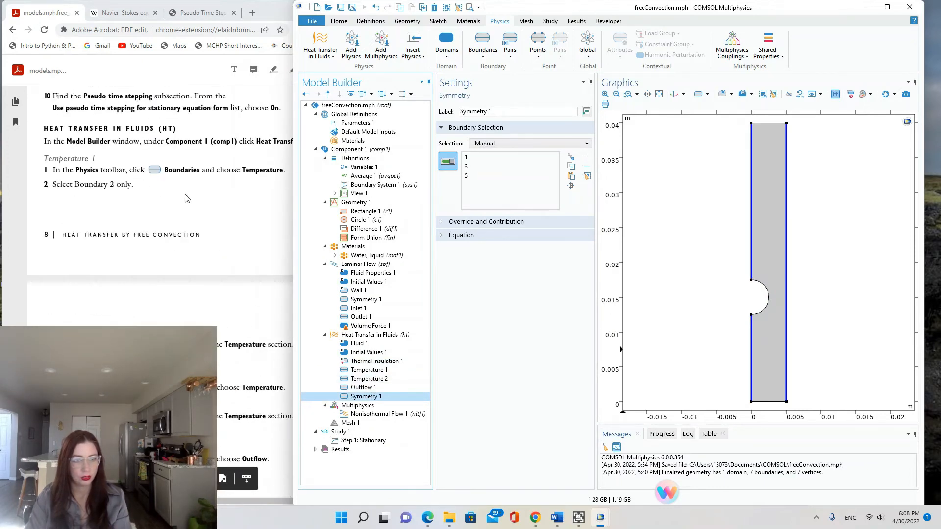
Look up the mesh instructions in the PDF and build the complete physics-controlled mesh of Mesh 1.
click(368, 370)
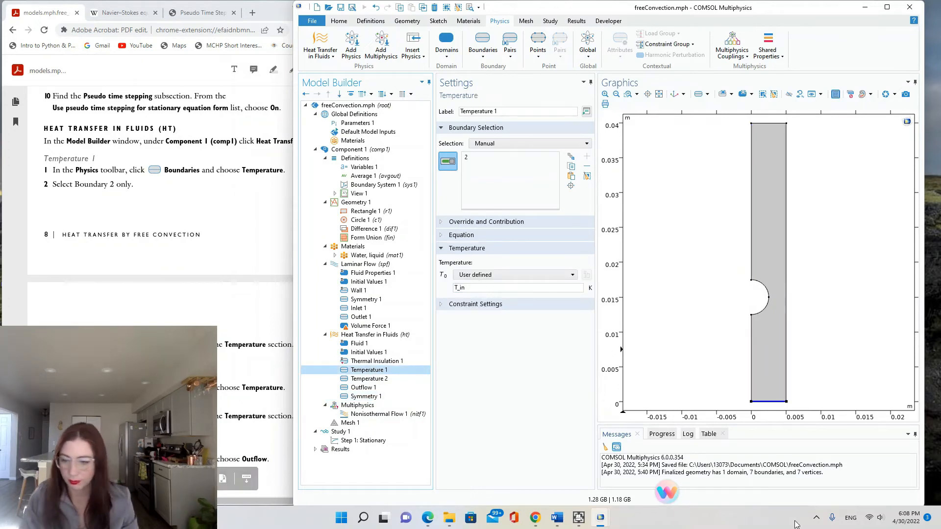
click(196, 421)
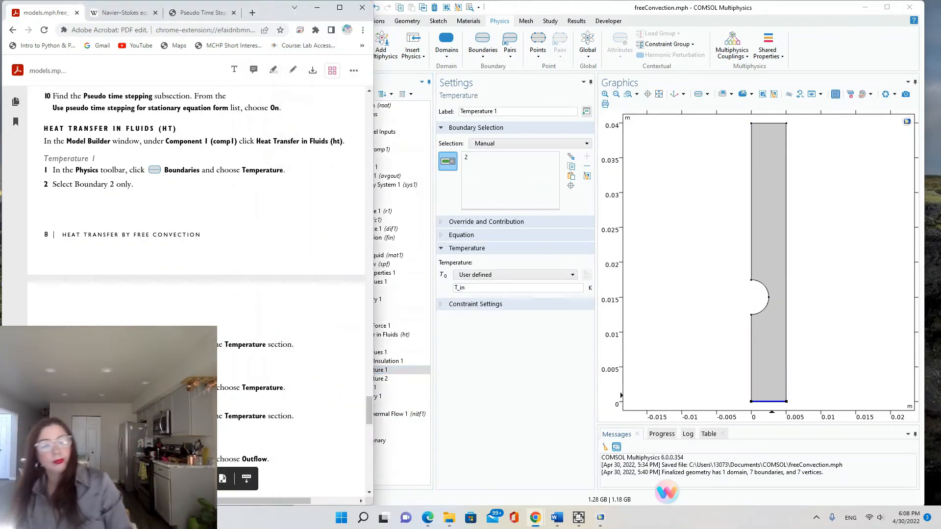
scroll(196, 294, down, 3)
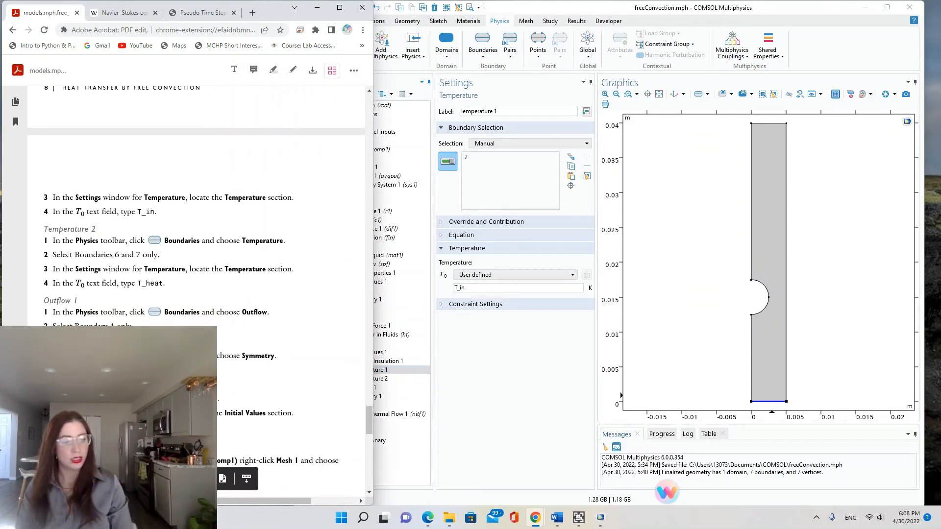
scroll(330, 326, down, 4)
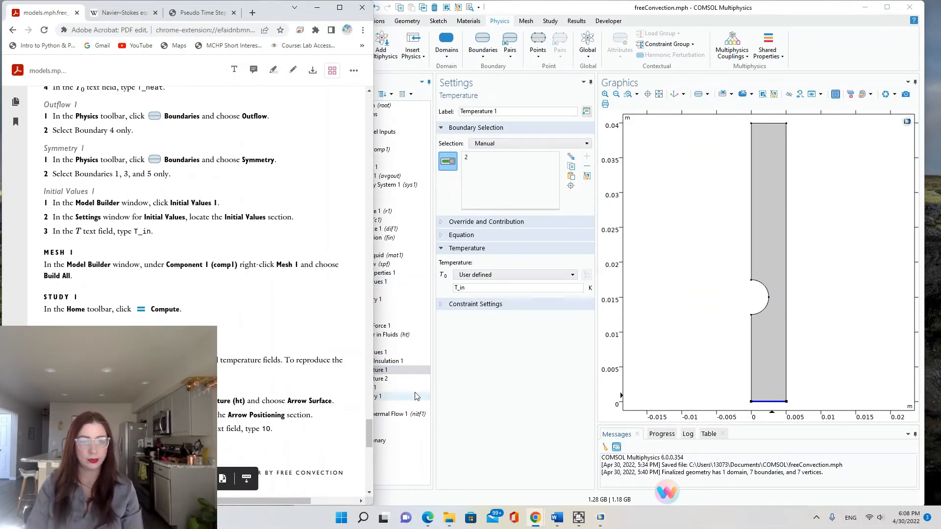
click(441, 389)
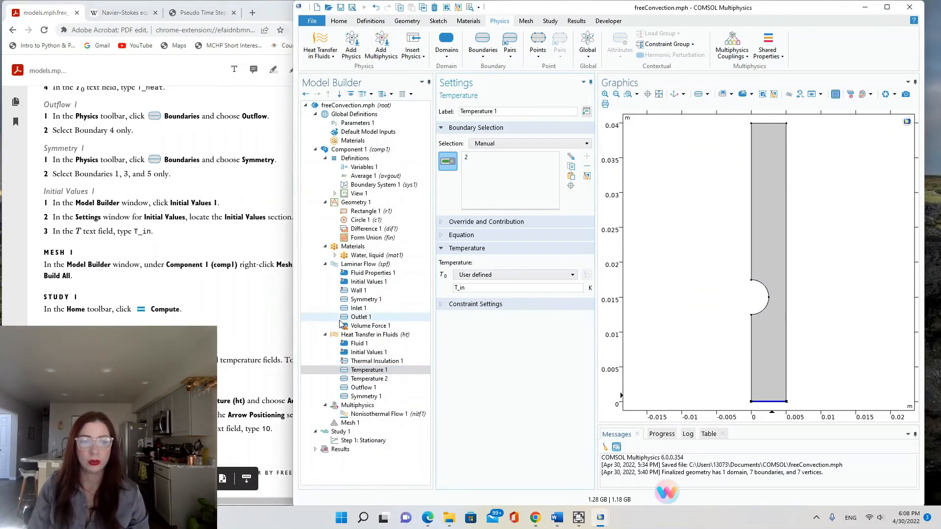
click(360, 425)
right_click(360, 424)
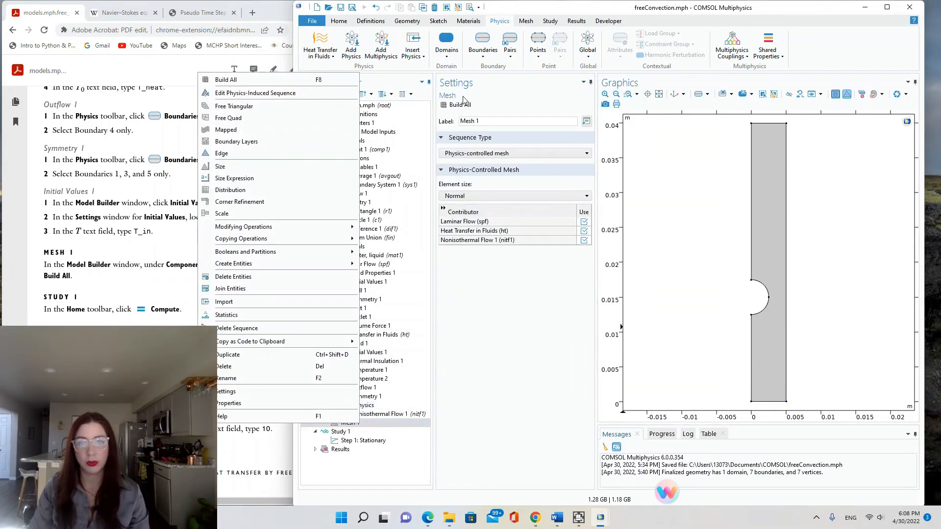
click(128, 265)
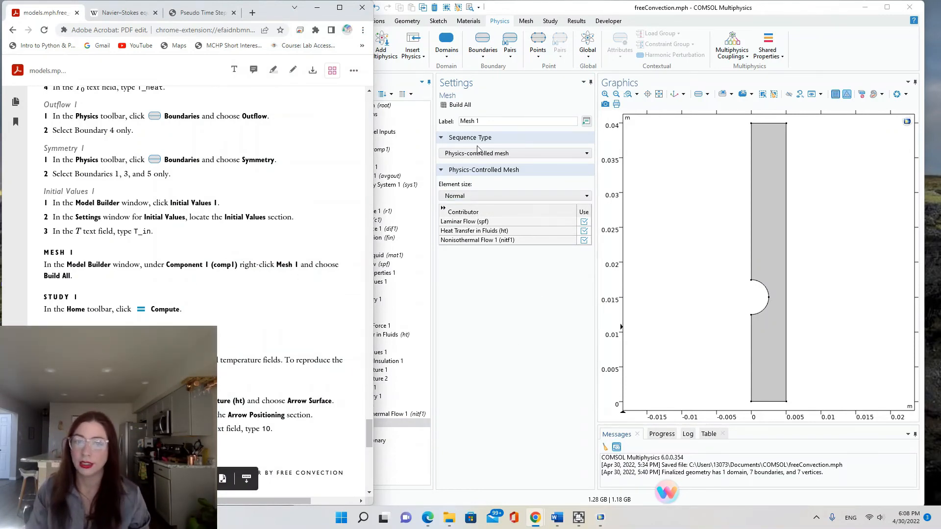
click(451, 106)
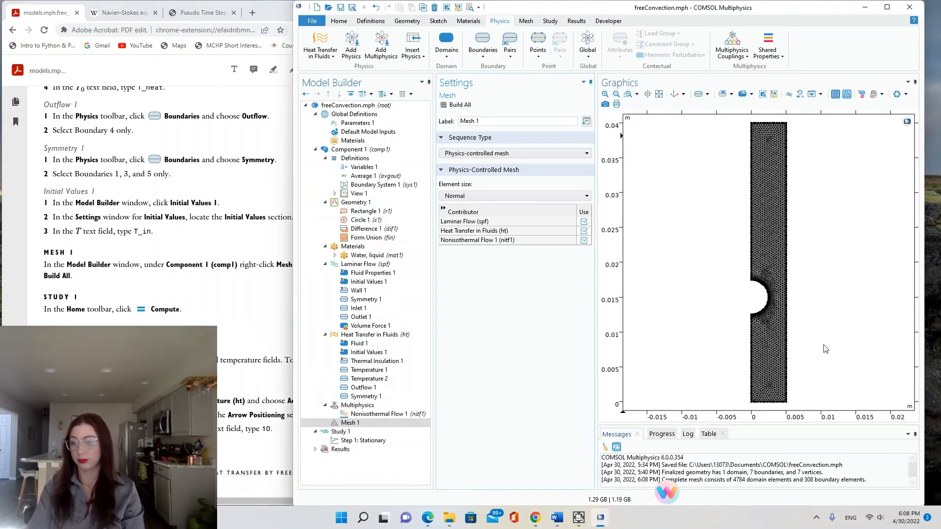
scroll(790, 265, up, 5)
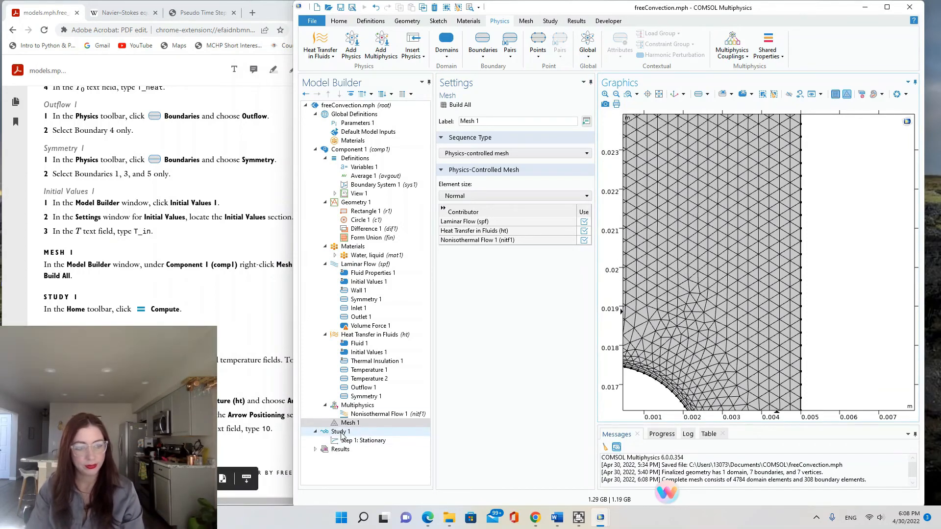
Compute the stationary study, Study 1.
click(338, 21)
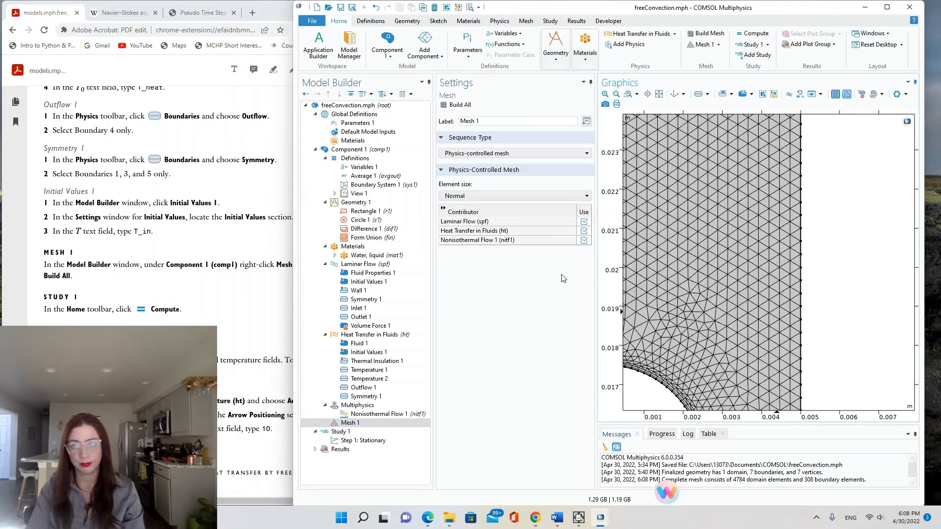
click(341, 432)
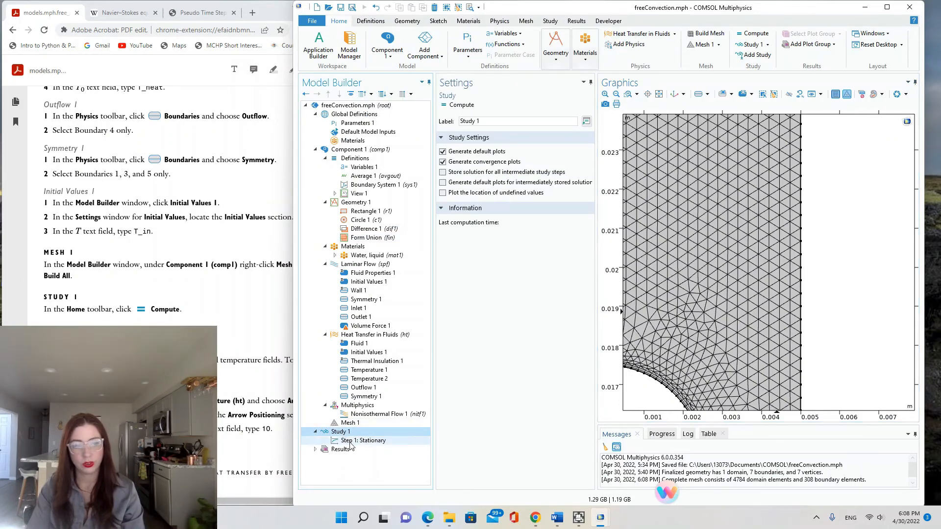
click(463, 106)
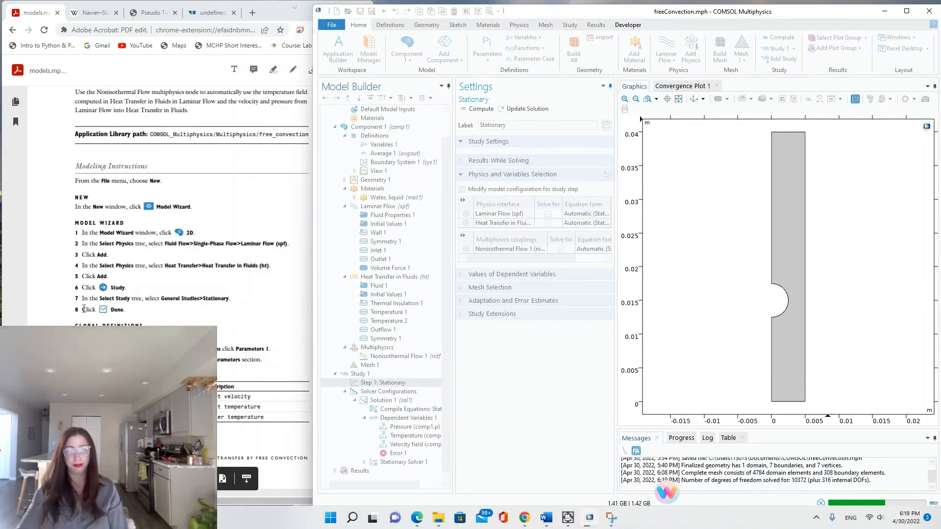
Read through the PDF's modeling instructions up to the Results section on the temperature plot and global evaluation.
click(84, 309)
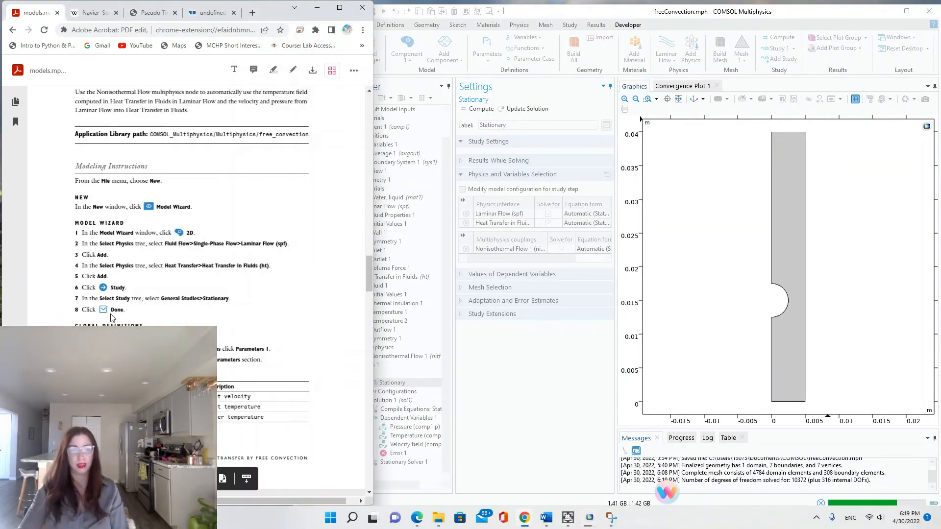
scroll(84, 308, down, 10)
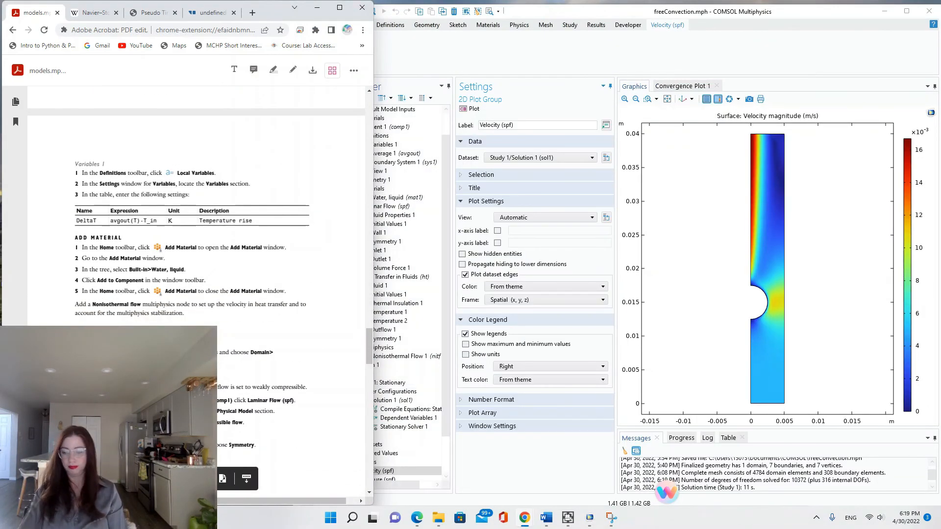
scroll(196, 221, down, 3)
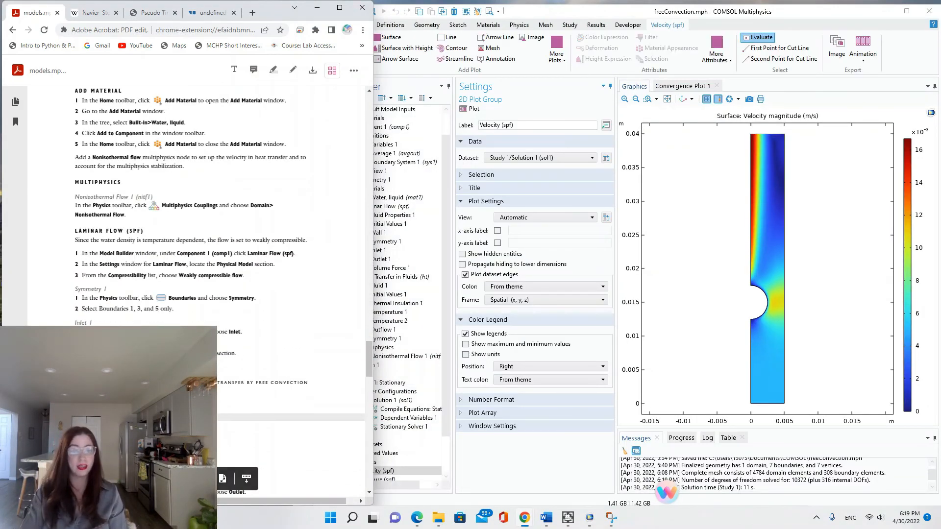
scroll(196, 220, down, 9)
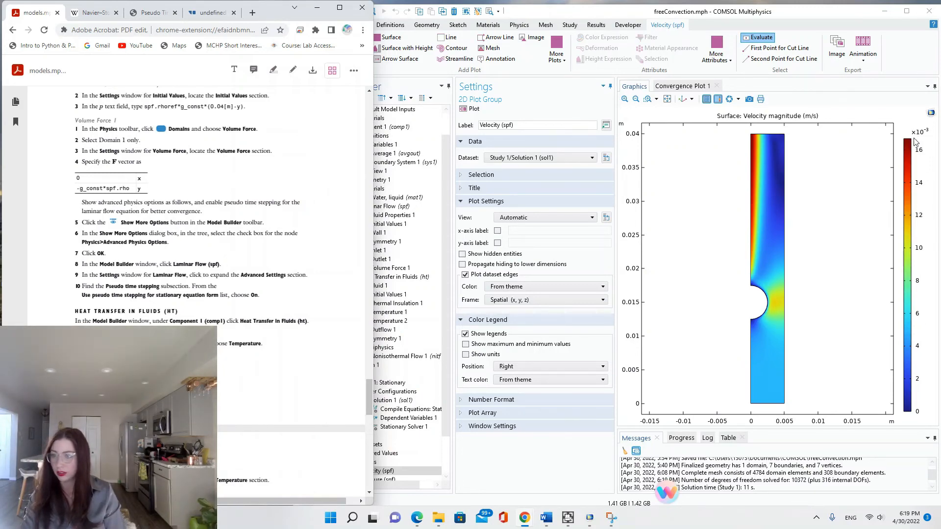
scroll(221, 284, down, 8)
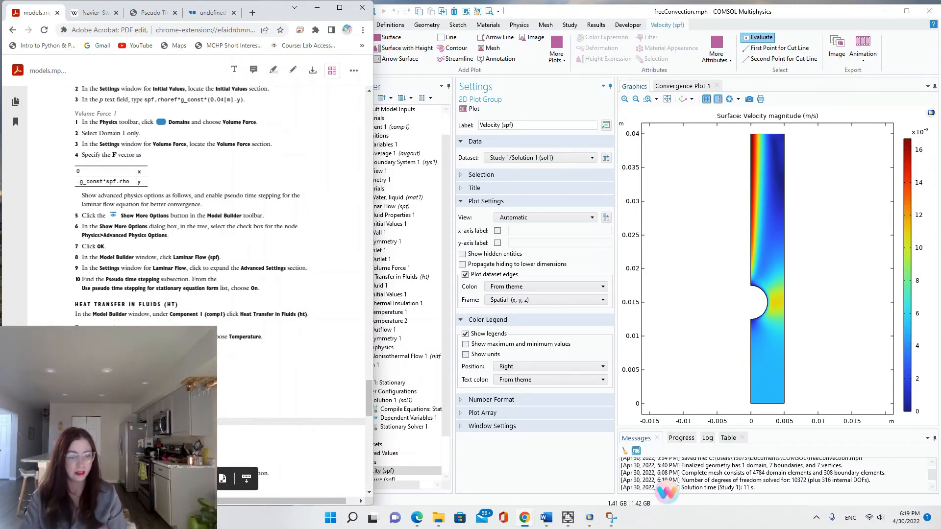
scroll(221, 284, down, 10)
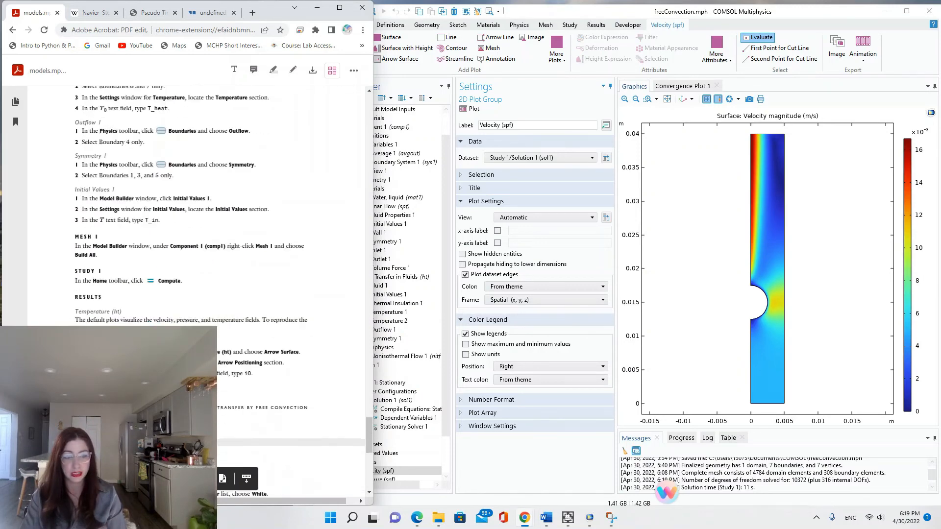
scroll(221, 245, down, 3)
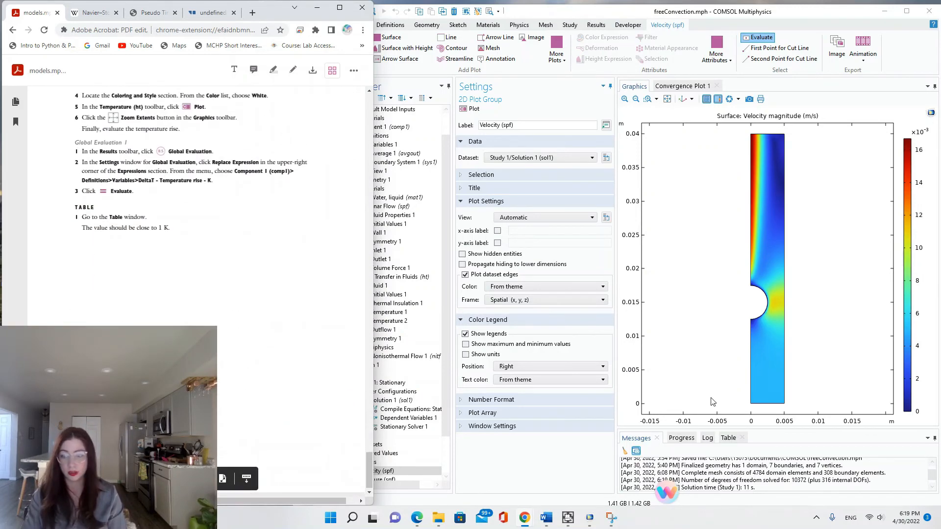
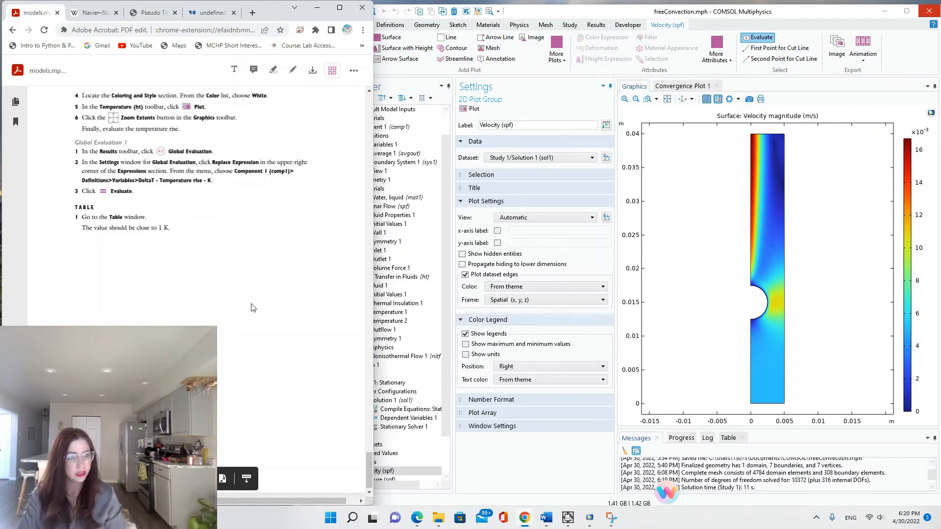
scroll(254, 314, up, 5)
scroll(254, 309, up, 3)
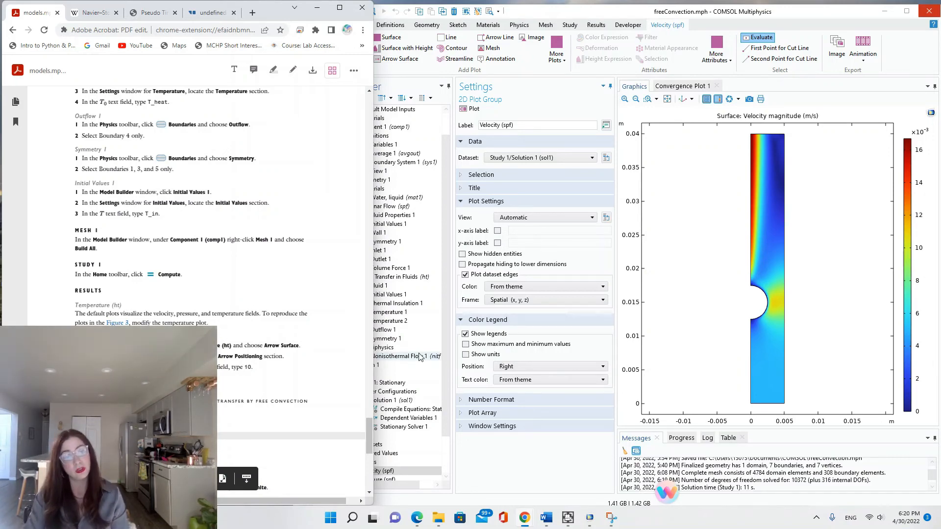
click(568, 519)
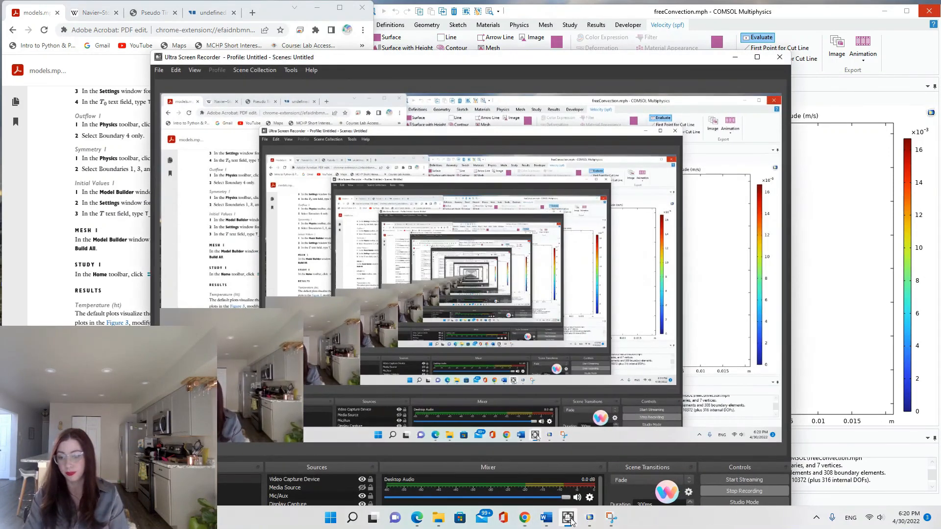
click(568, 518)
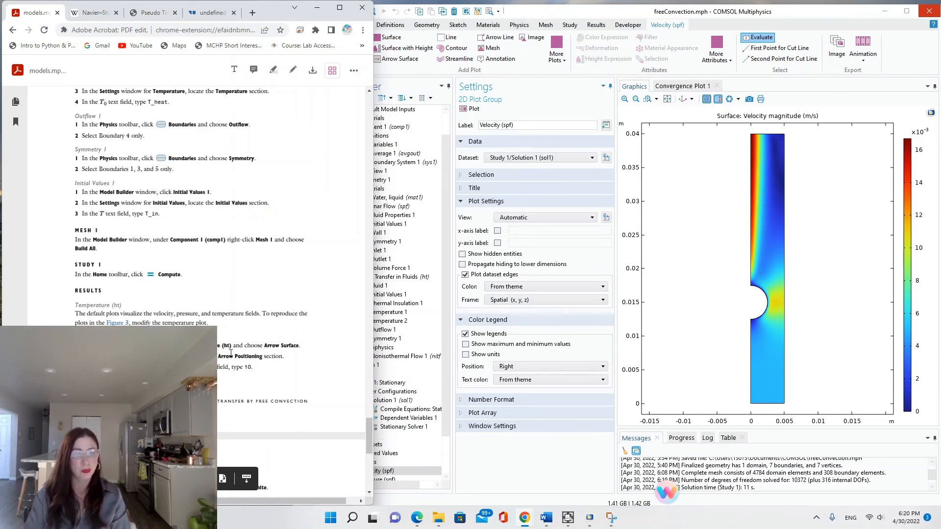
Narrow the PDF browser window so that it no longer covers the Model Builder tree in COMSOL.
click(436, 490)
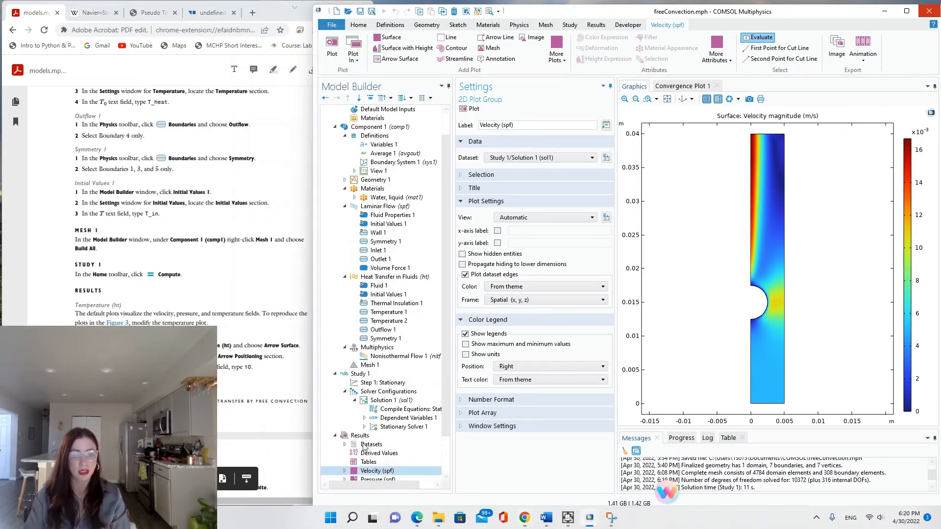
click(230, 352)
drag(373, 361, 300, 366)
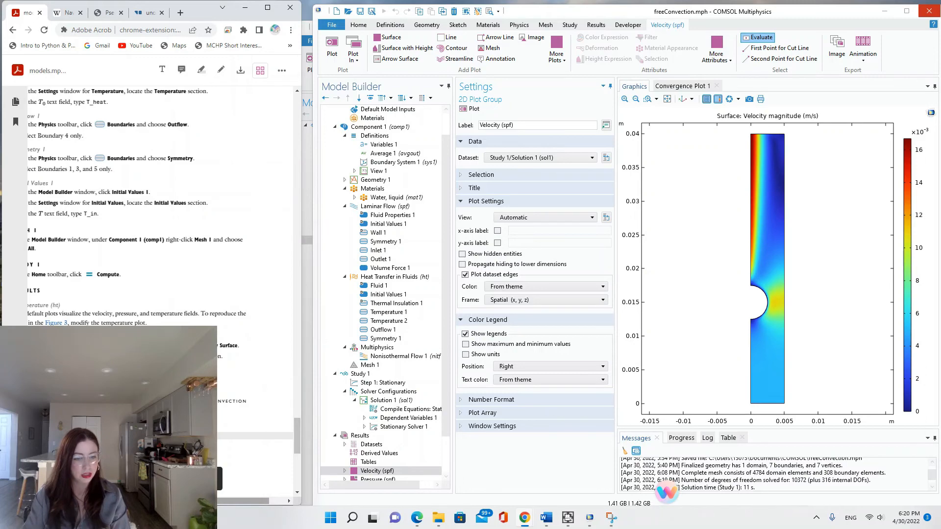
Add an Arrow Surface plot to the Temperature (ht) plot group under Results.
scroll(373, 445, down, 2)
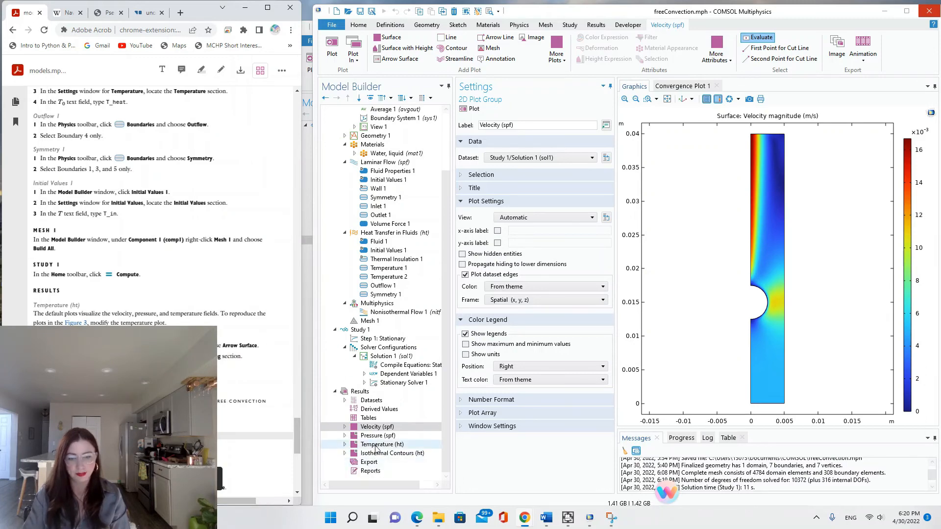
click(376, 446)
right_click(376, 446)
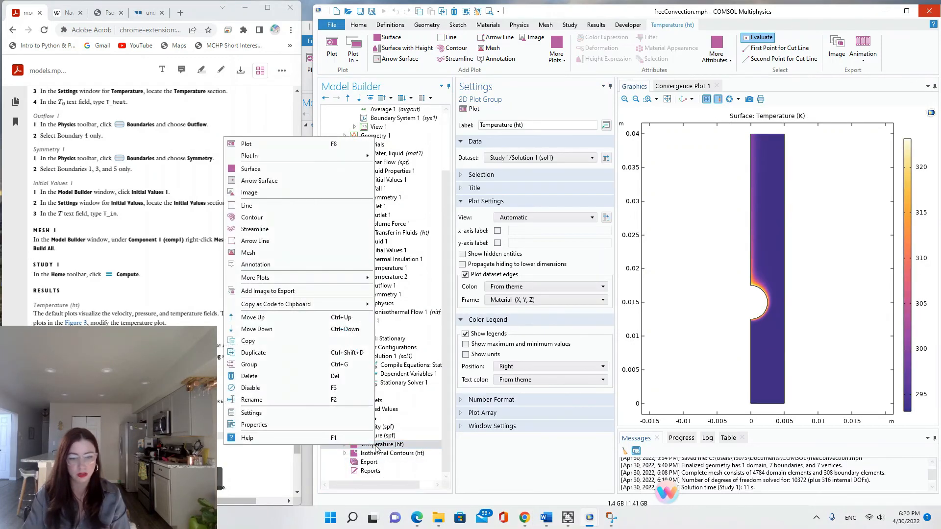
click(256, 180)
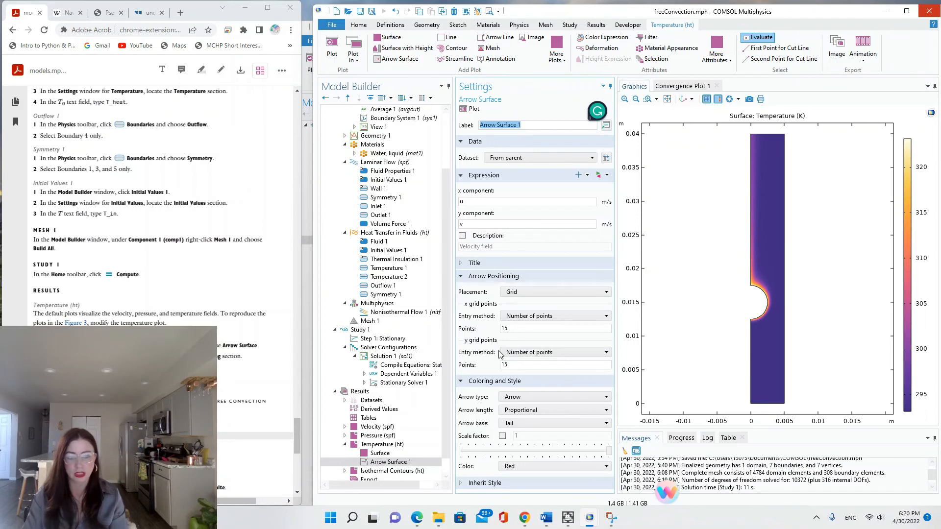
Set the arrow surface's number of x grid points to 10 and its color to White, and plot it.
click(519, 327)
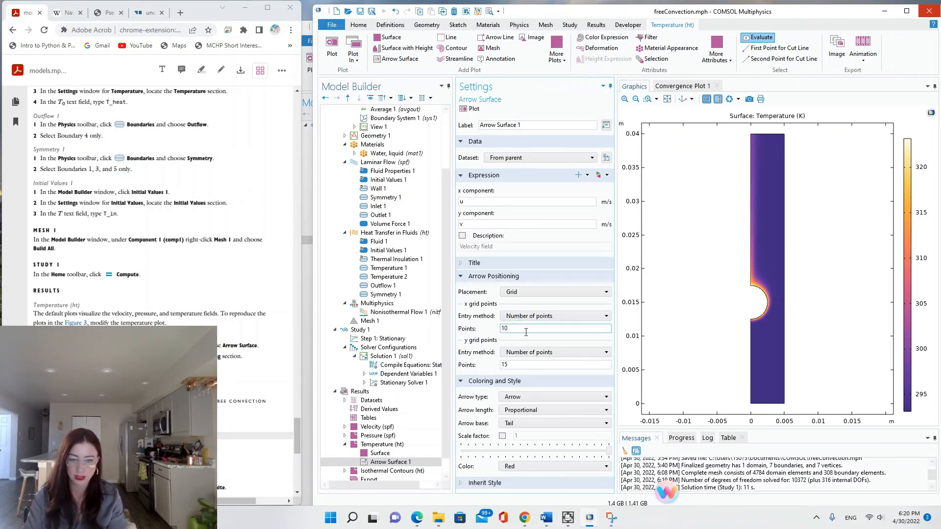
scroll(254, 380, down, 3)
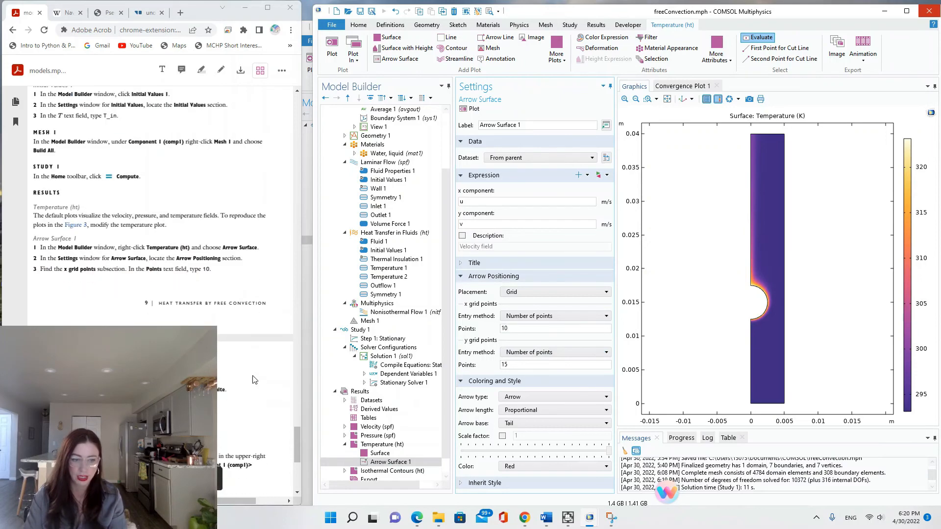
scroll(254, 379, down, 2)
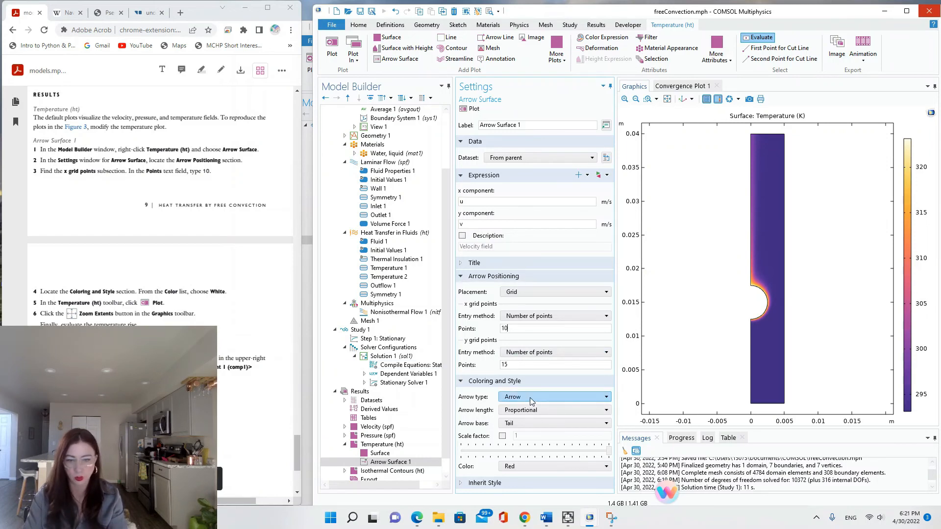
click(535, 467)
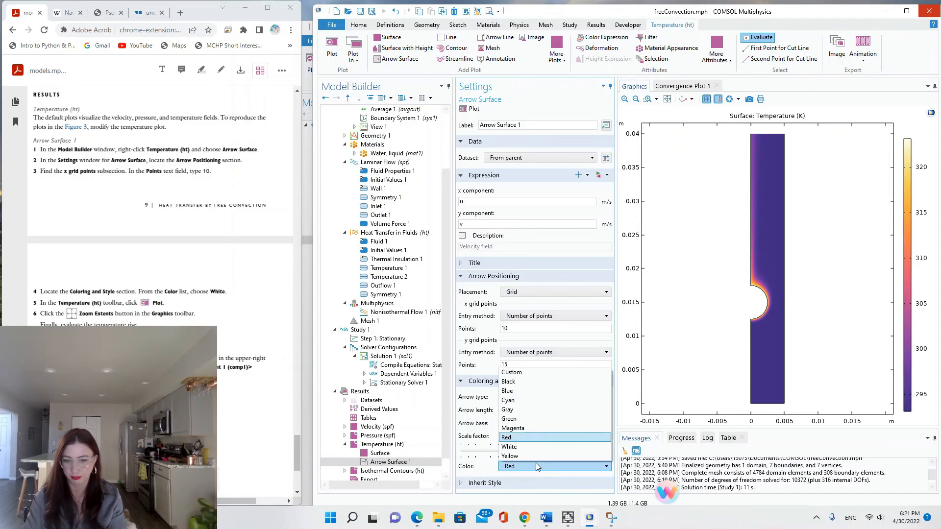
click(524, 447)
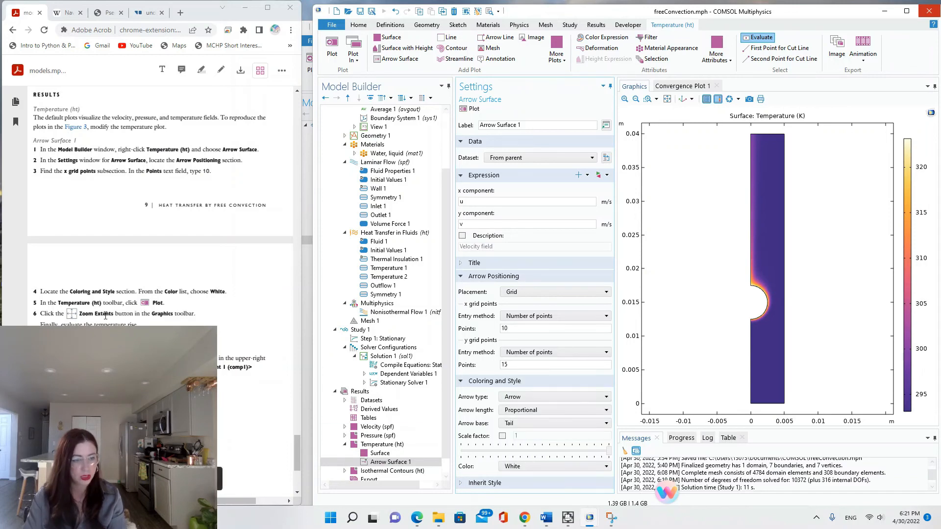
click(470, 109)
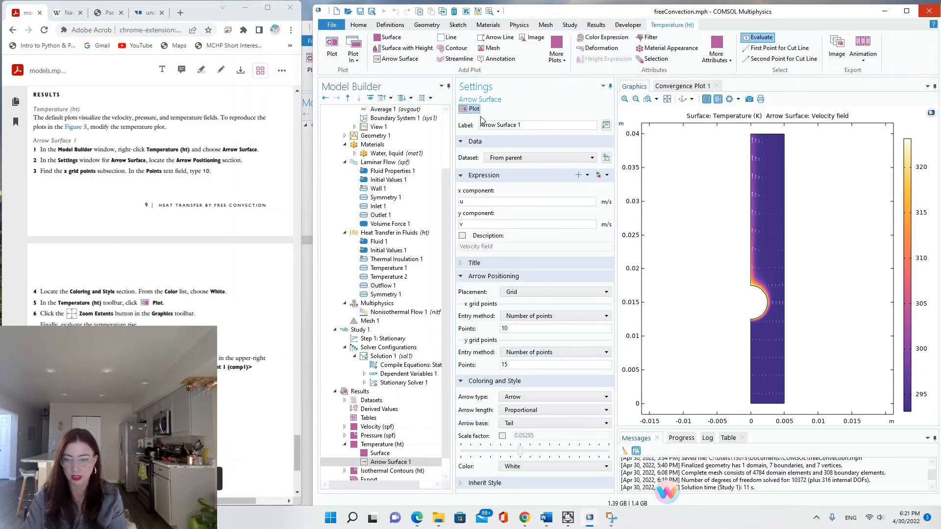
scroll(767, 269, up, 6)
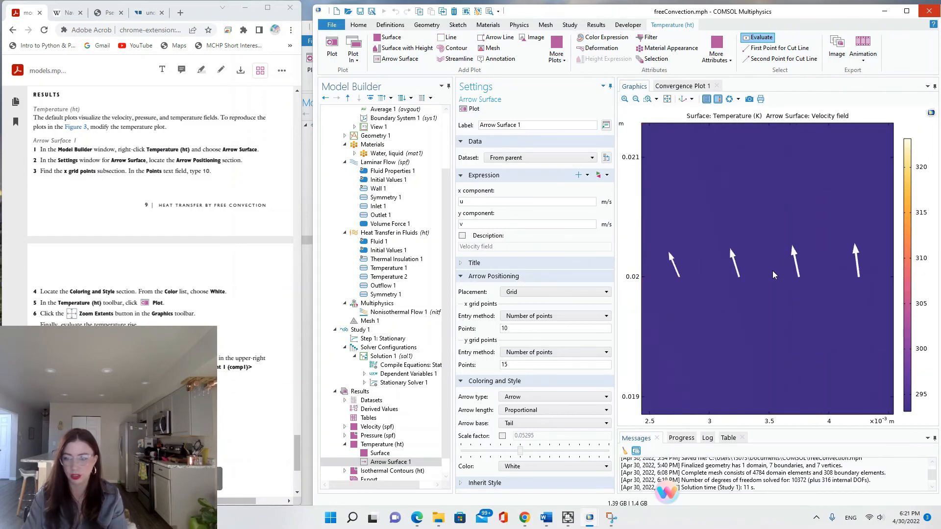
Examine the velocity arrows over the temperature plot, around the cylinder and along the channel up to the outlet, finishing with the full geometry in view.
scroll(764, 282, down, 5)
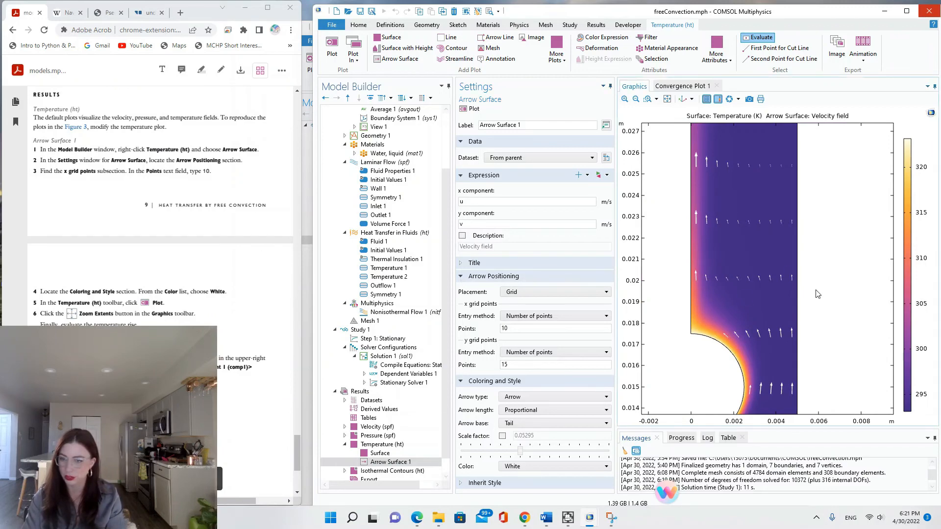
scroll(745, 249, down, 1)
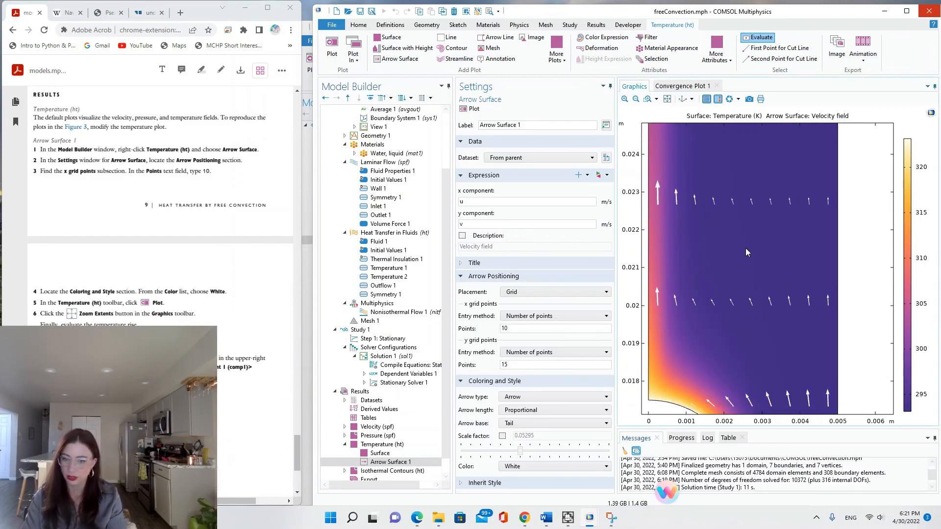
scroll(746, 249, up, 1)
scroll(747, 251, up, 2)
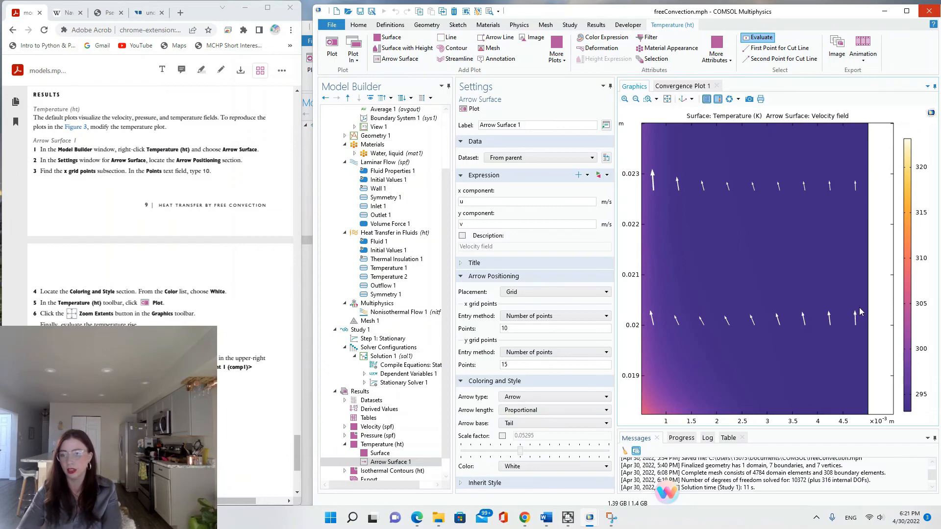
scroll(800, 217, up, 1)
scroll(801, 216, down, 8)
scroll(773, 201, up, 8)
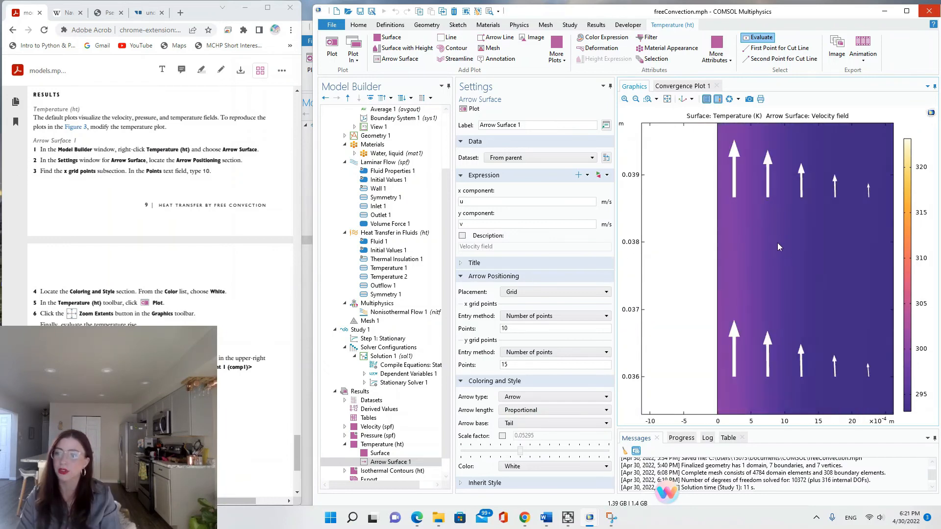
scroll(766, 193, down, 3)
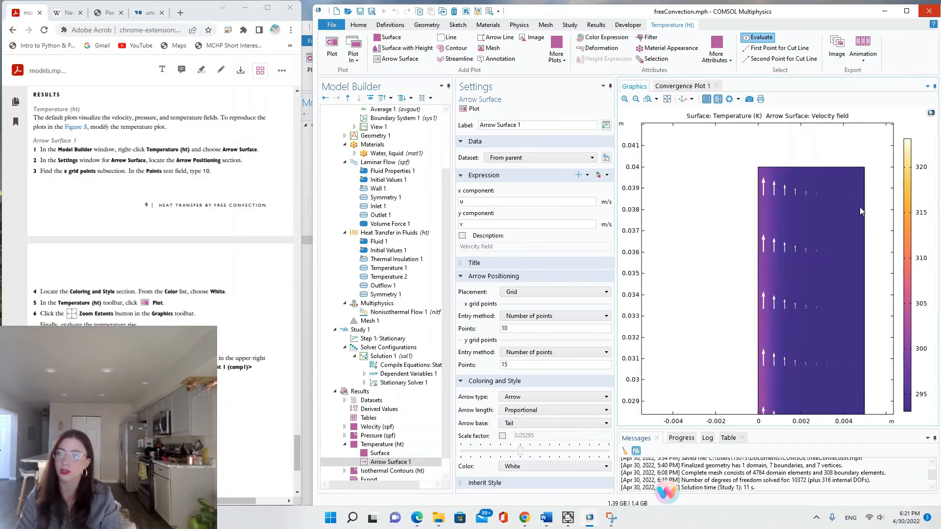
scroll(883, 213, up, 4)
scroll(754, 194, down, 3)
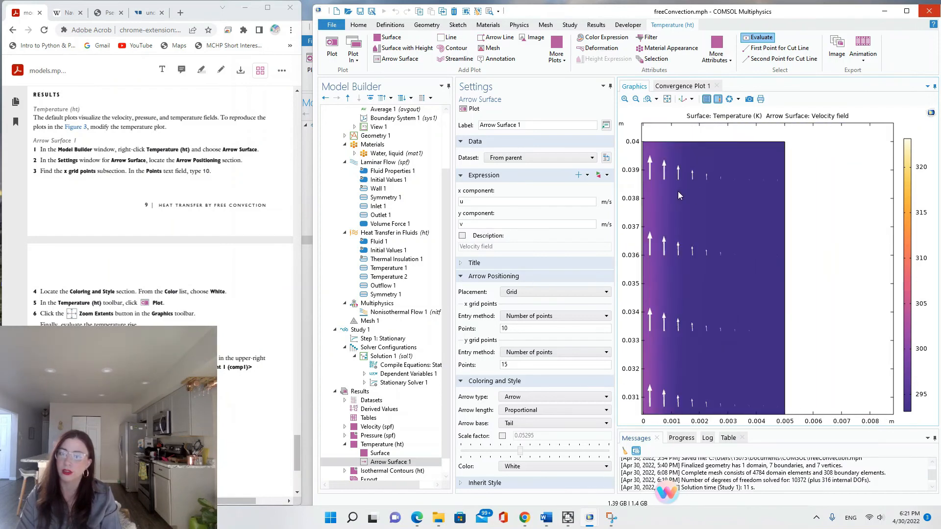
scroll(677, 191, down, 1)
scroll(649, 182, up, 4)
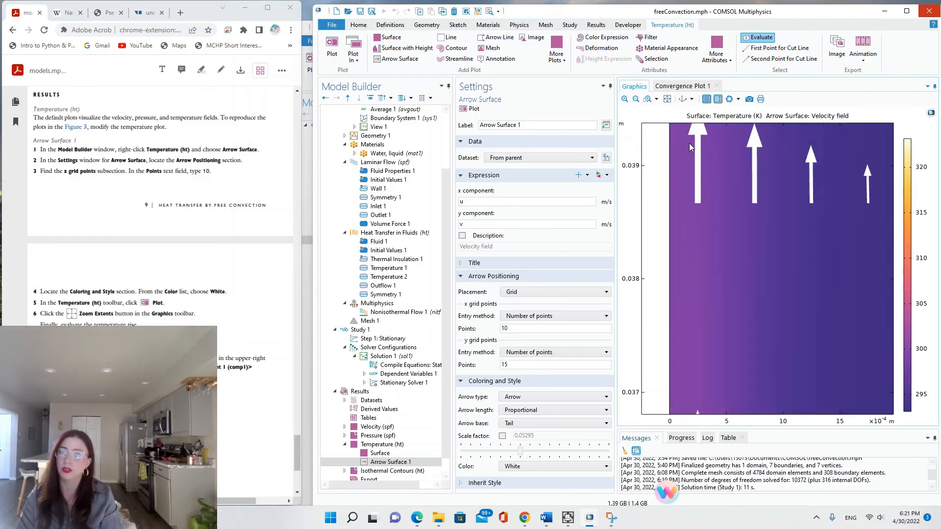
scroll(762, 190, down, 1)
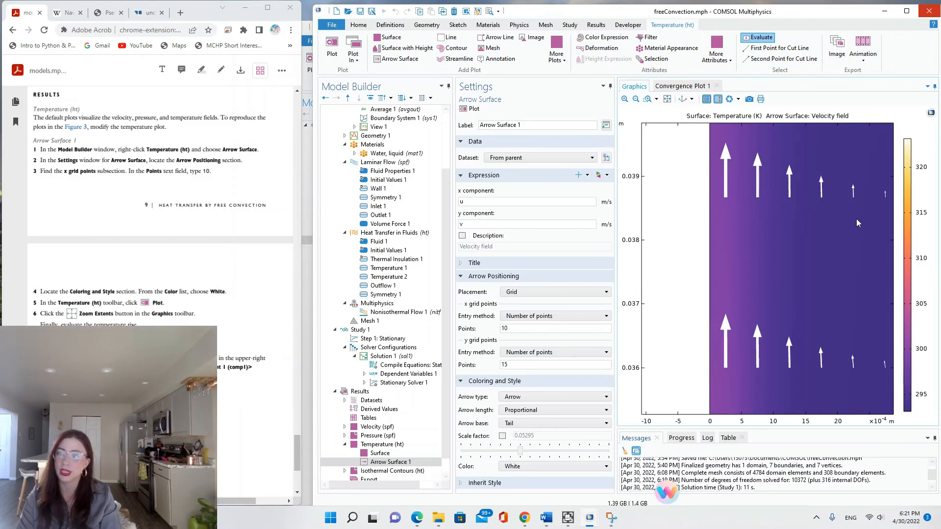
scroll(853, 228, down, 1)
scroll(889, 219, down, 2)
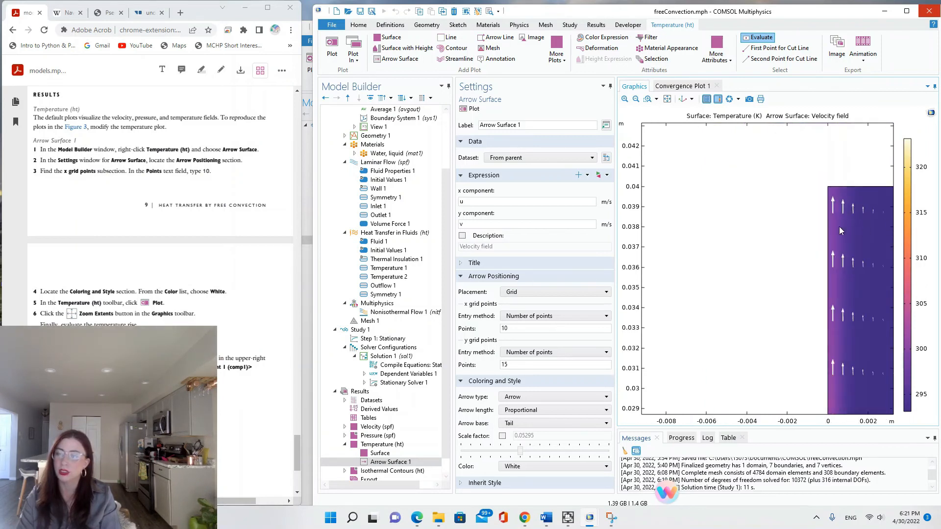
scroll(712, 260, down, 5)
scroll(713, 260, up, 4)
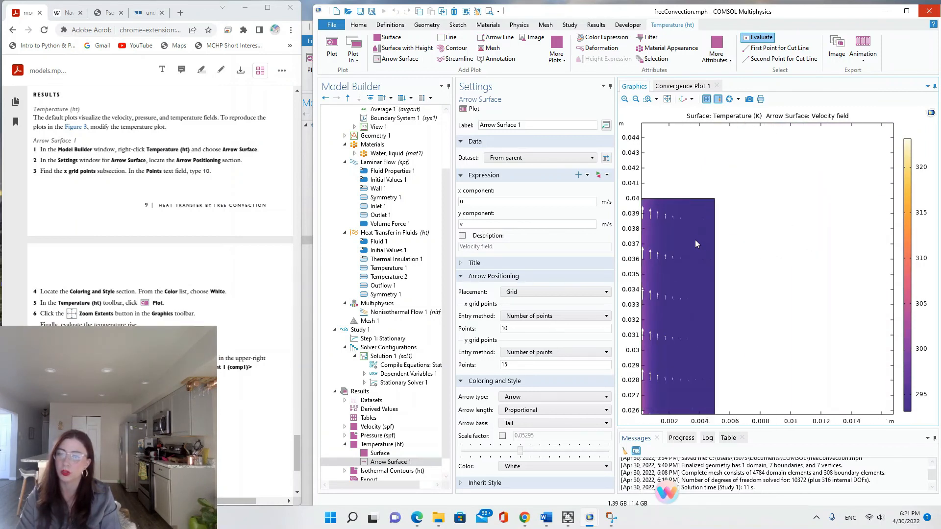
scroll(663, 245, down, 1)
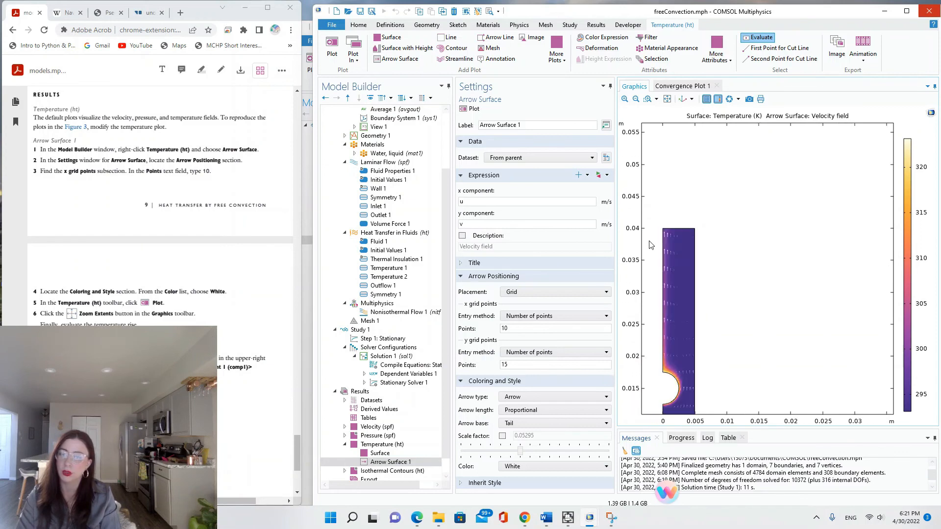
scroll(652, 242, up, 2)
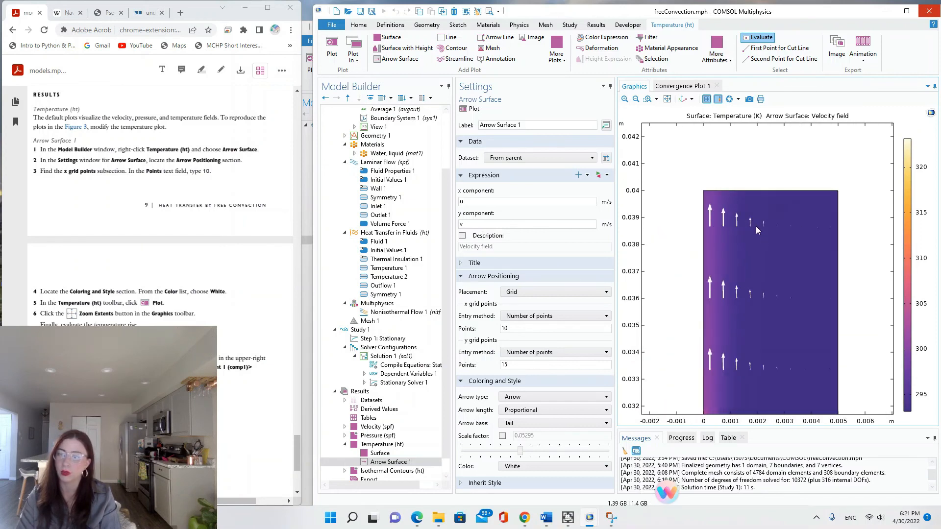
scroll(756, 229, up, 1)
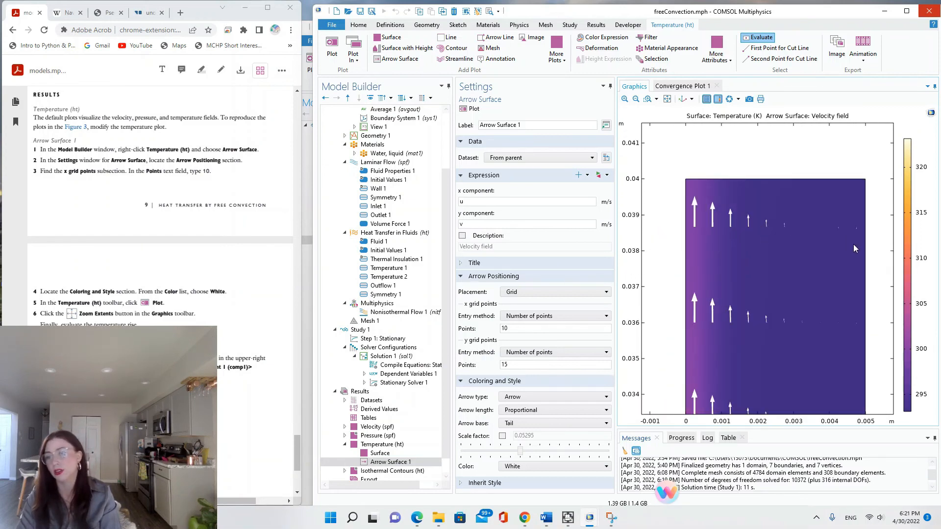
scroll(859, 231, up, 5)
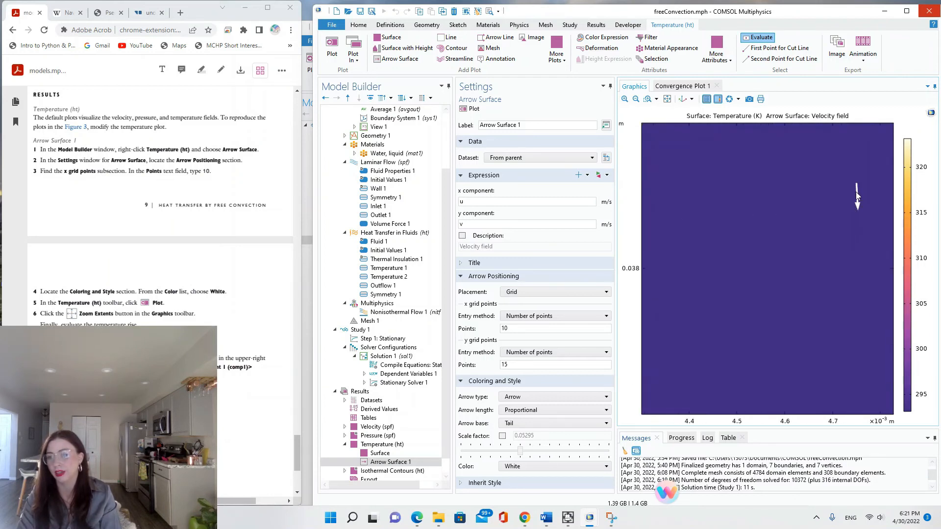
scroll(857, 206, down, 2)
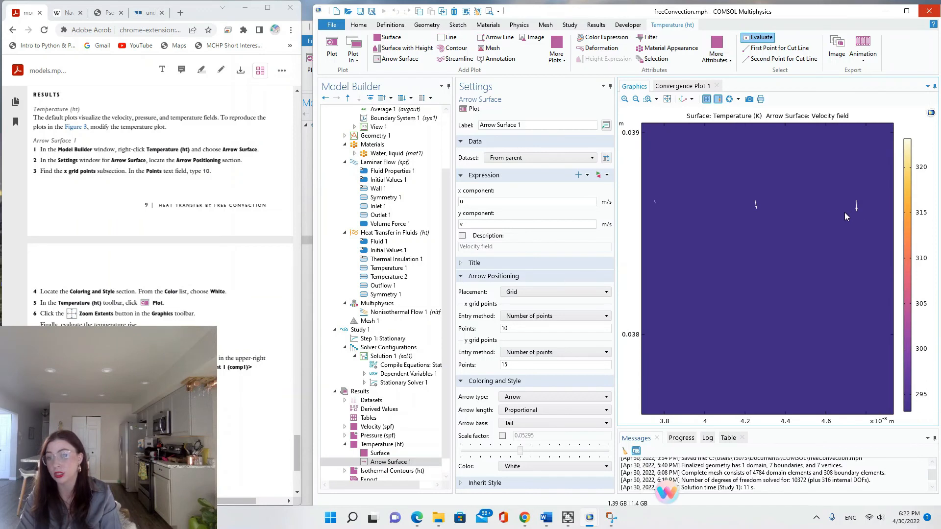
scroll(688, 218, down, 6)
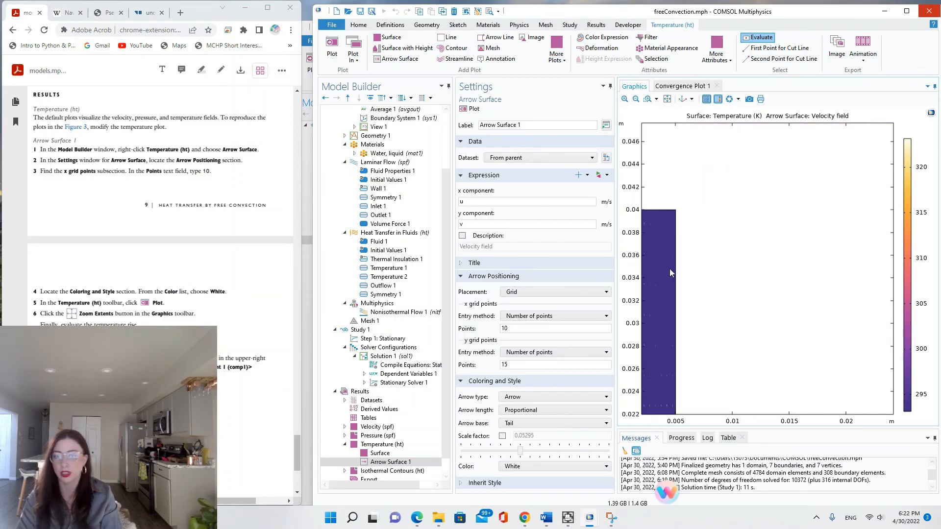
scroll(691, 238, down, 2)
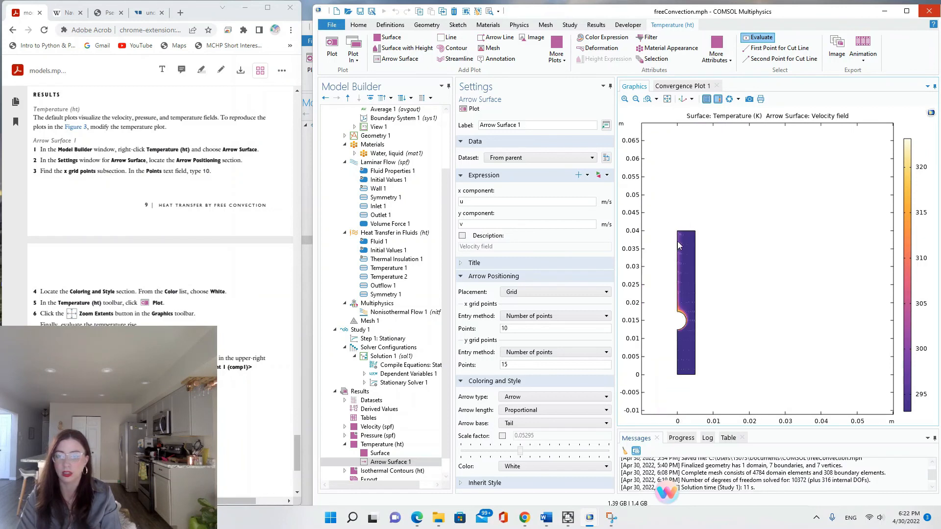
scroll(679, 245, up, 4)
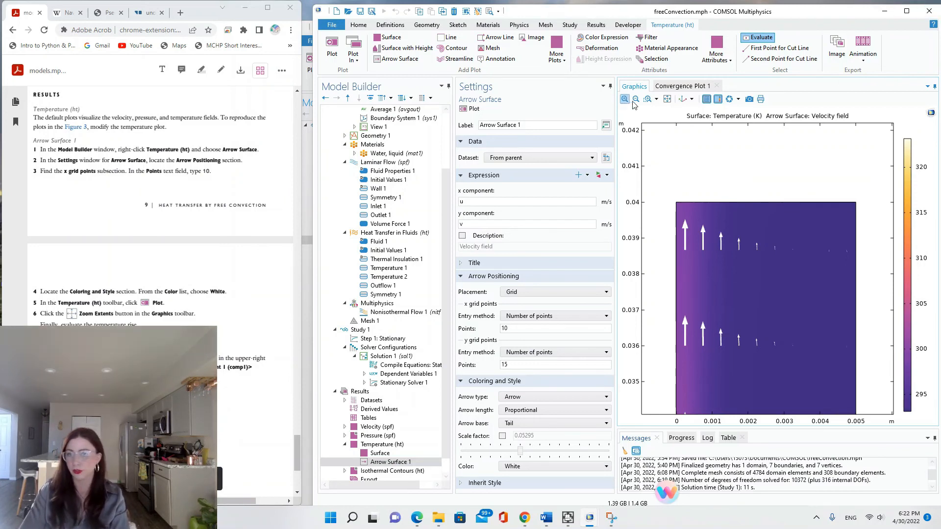
click(667, 99)
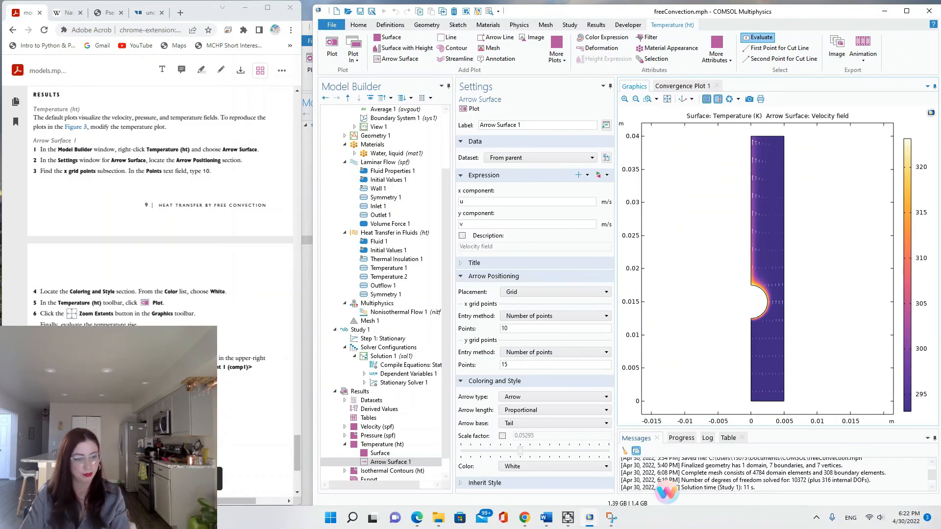
Following the PDF's next instructions, add a Global Evaluation to Derived Values for evaluating the temperature rise.
scroll(160, 210, down, 2)
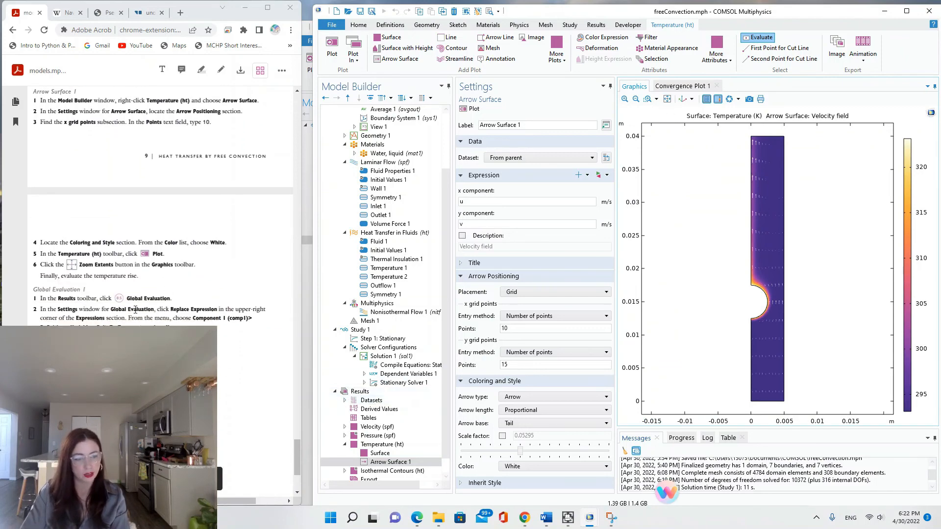
click(118, 317)
ctrl+scroll(120, 318, up, 1)
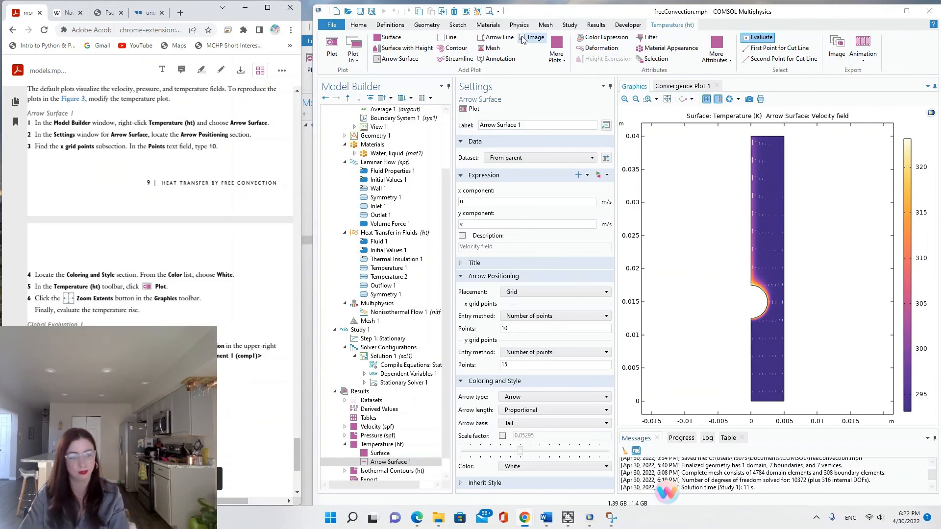
click(602, 27)
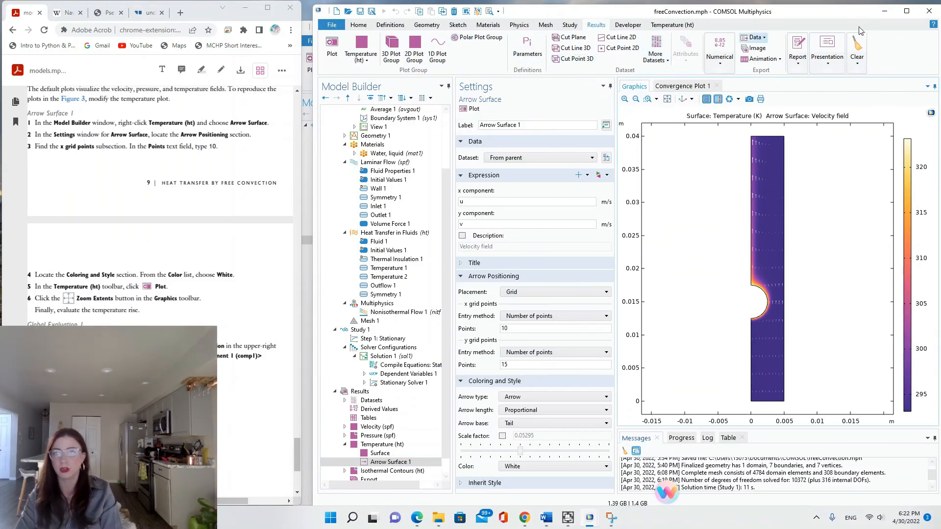
click(906, 10)
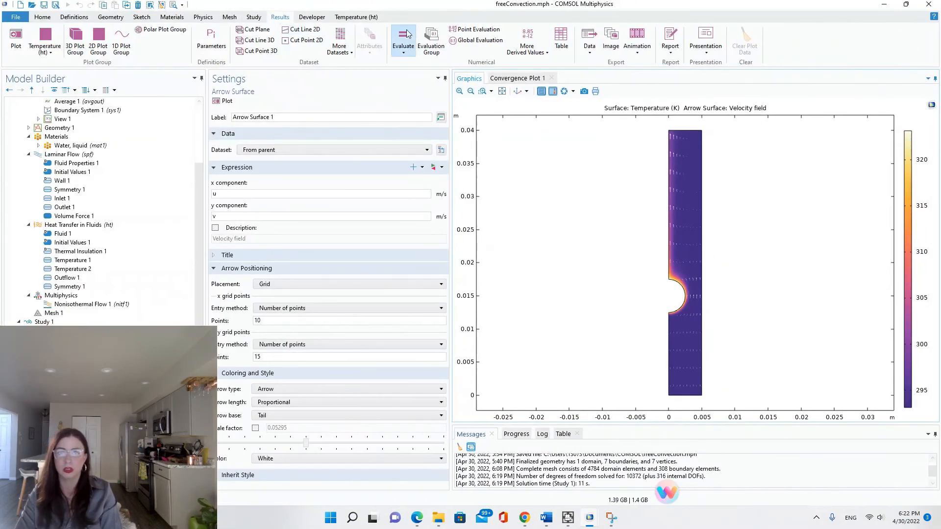
click(466, 43)
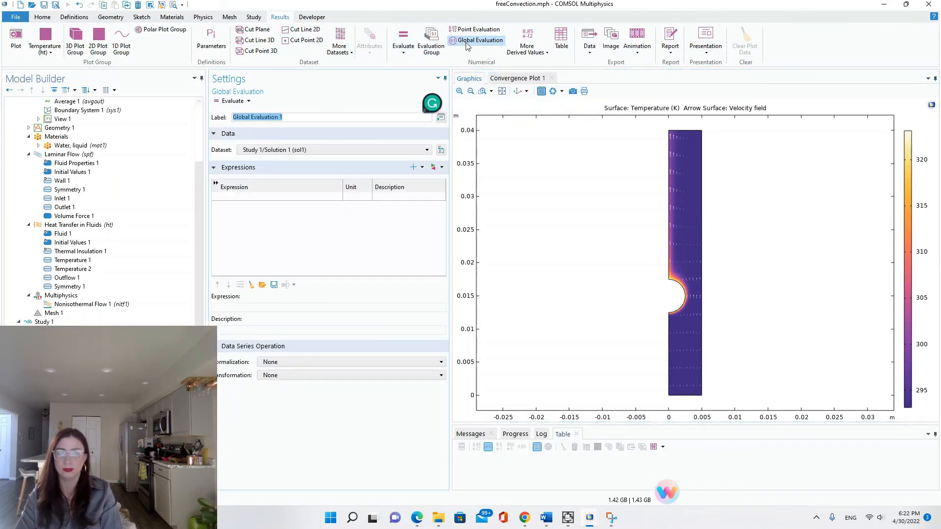
click(467, 44)
click(905, 7)
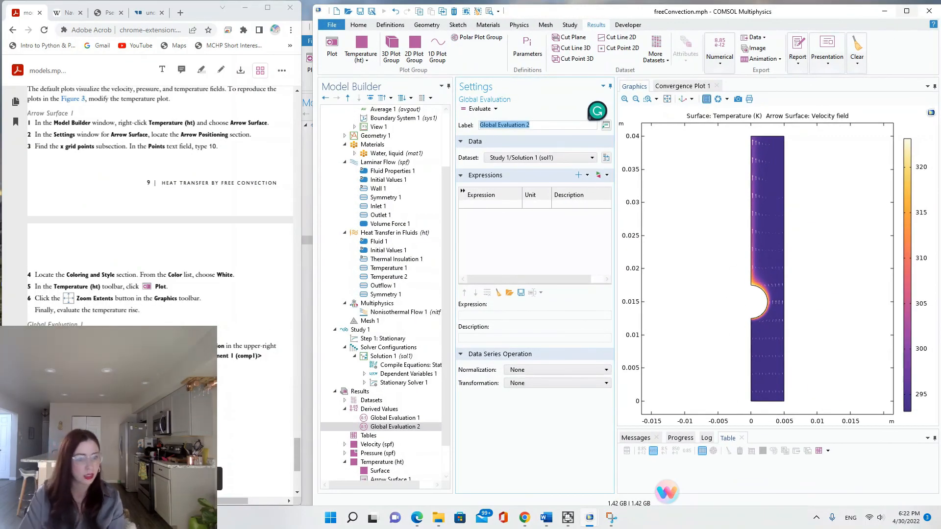
Set the selected global evaluation's expression to DeltaT - temperature rise - K from Component 1's definition variables, and evaluate it.
drag(210, 501, 202, 501)
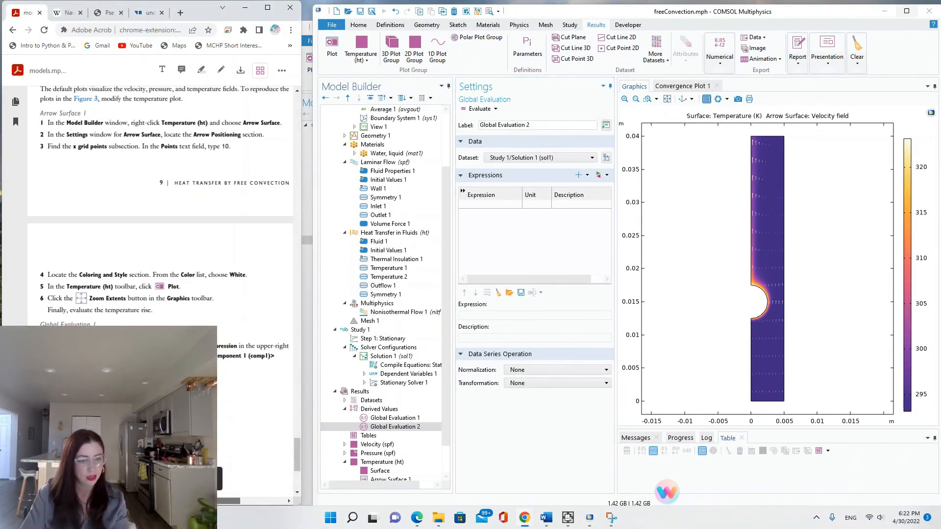
click(598, 175)
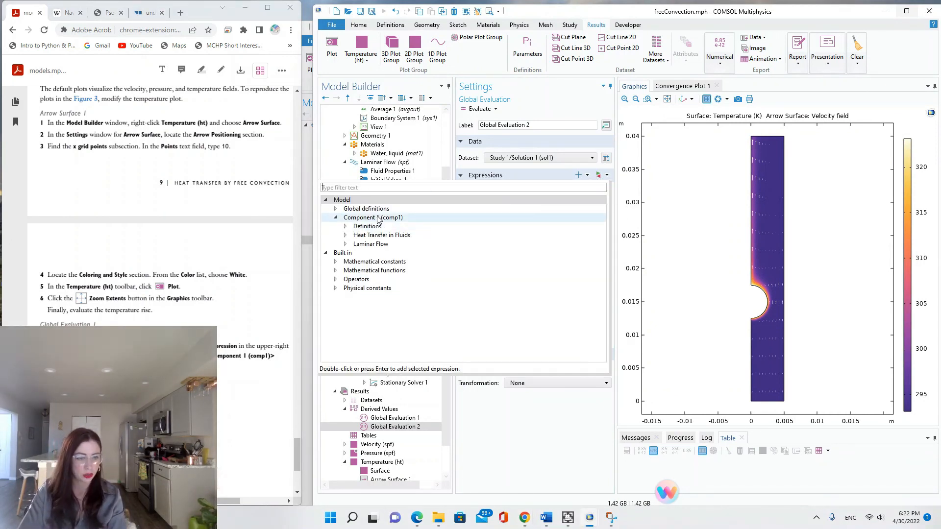
click(345, 227)
click(355, 262)
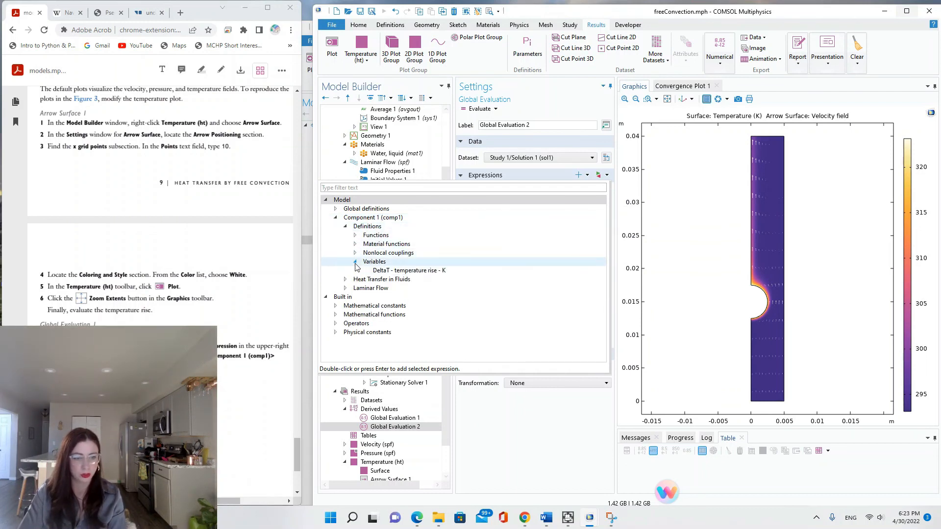
click(385, 272)
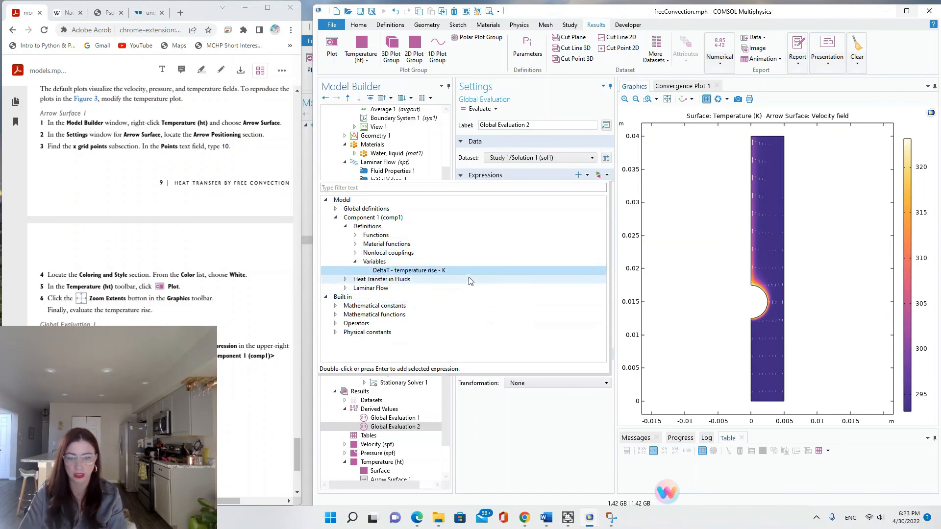
double_click(450, 275)
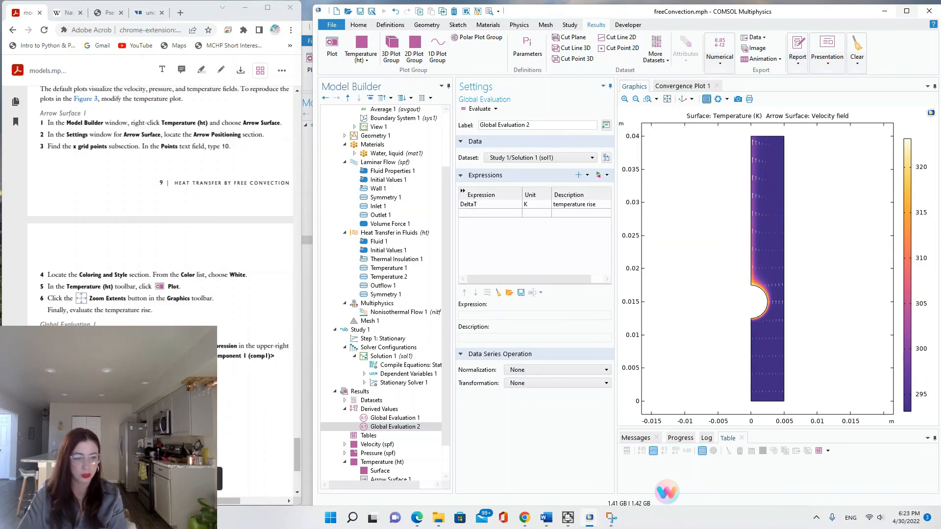
click(478, 109)
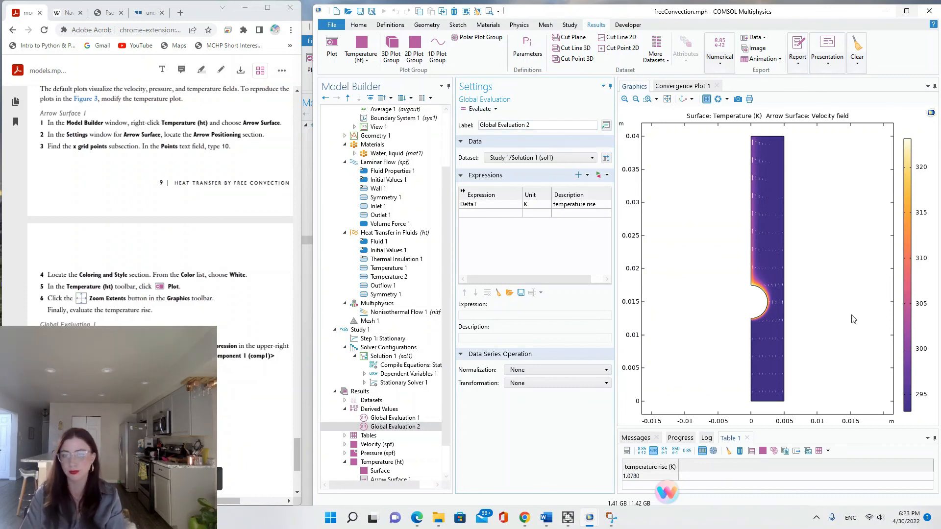
Check the evaluated temperature rise in Table 1 against the PDF's expected value, and view the messages, progress and solver log.
scroll(78, 324, down, 2)
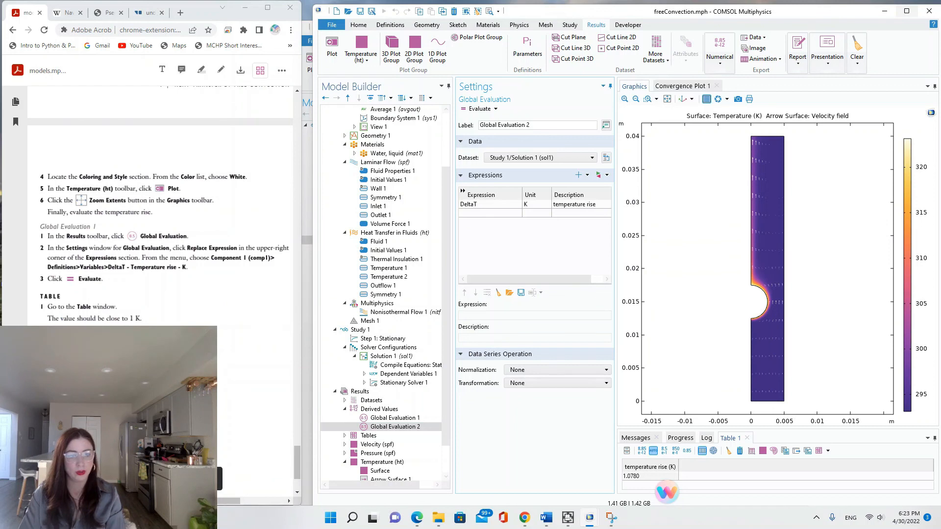
scroll(373, 392, down, 2)
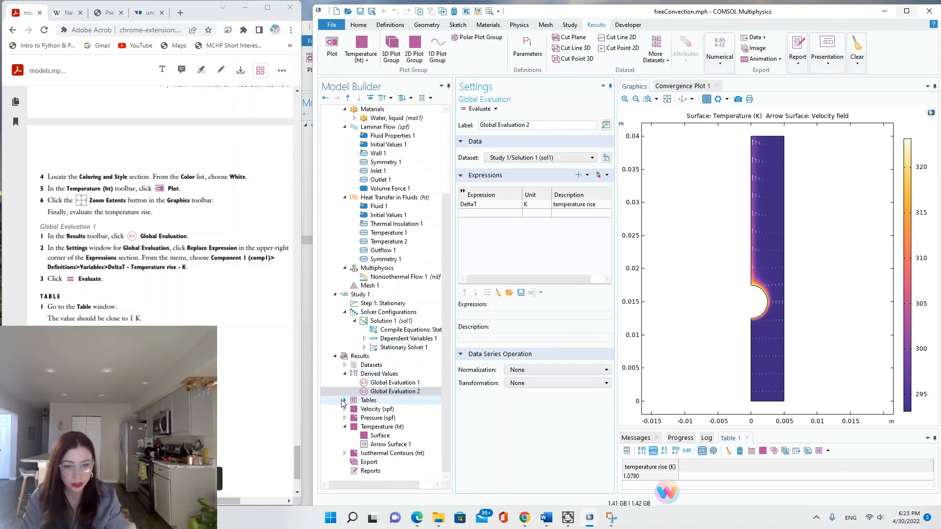
click(344, 401)
click(378, 409)
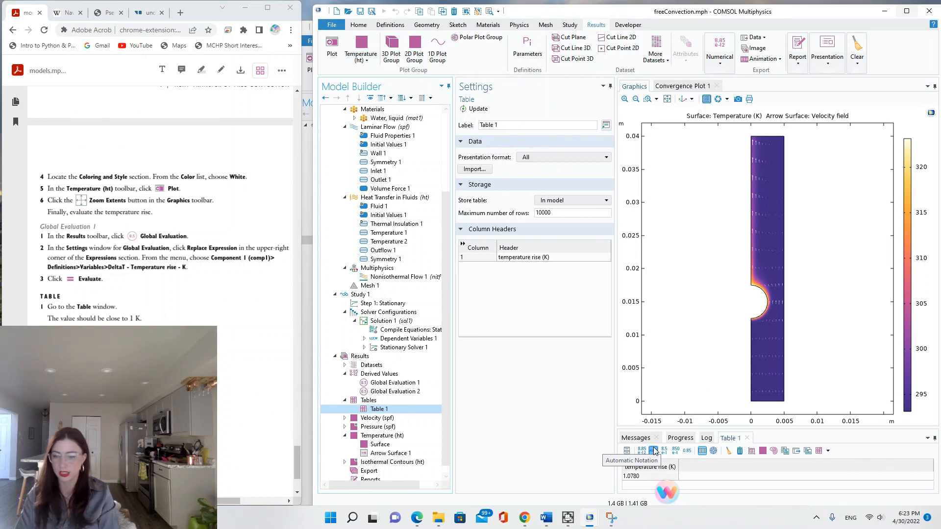
click(635, 438)
click(681, 437)
click(706, 438)
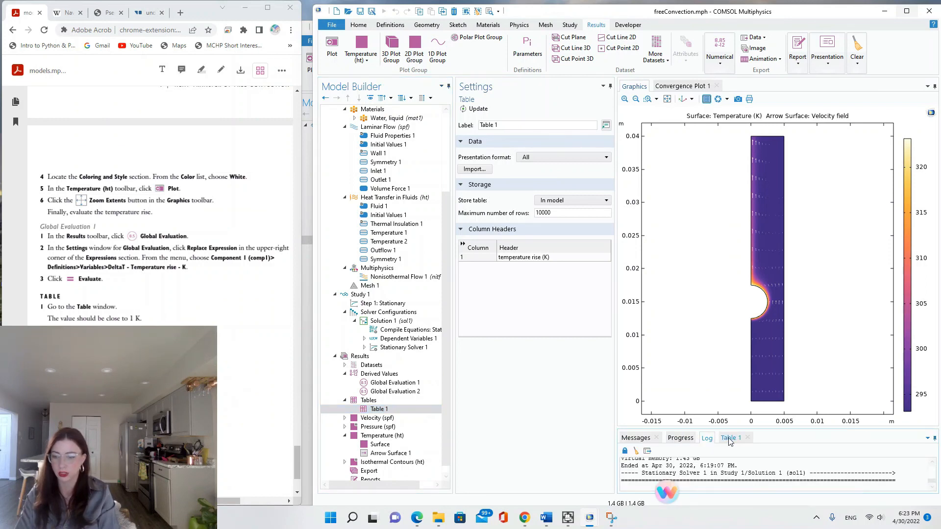
Bring back Table 1 and view the Velocity (spf) and Pressure (spf) plots, including the settings of the pressure contour.
click(728, 439)
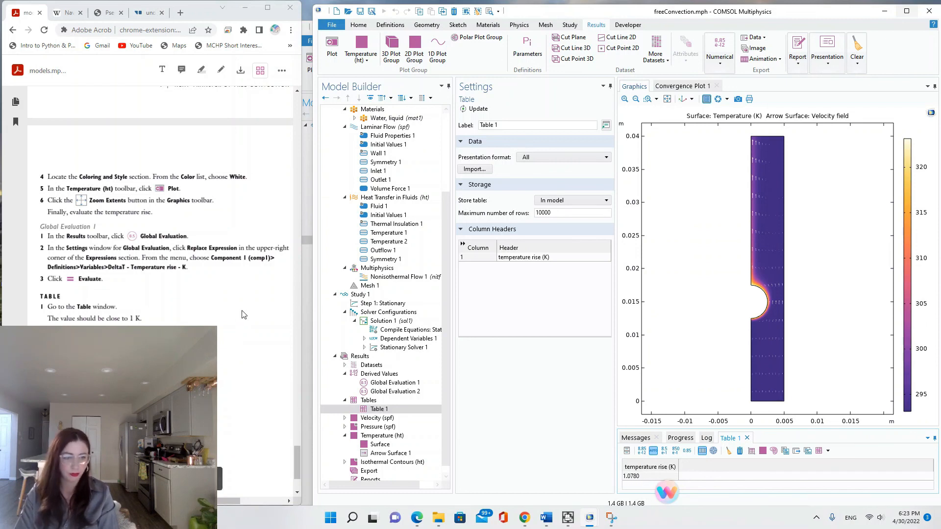
scroll(242, 316, up, 3)
click(373, 418)
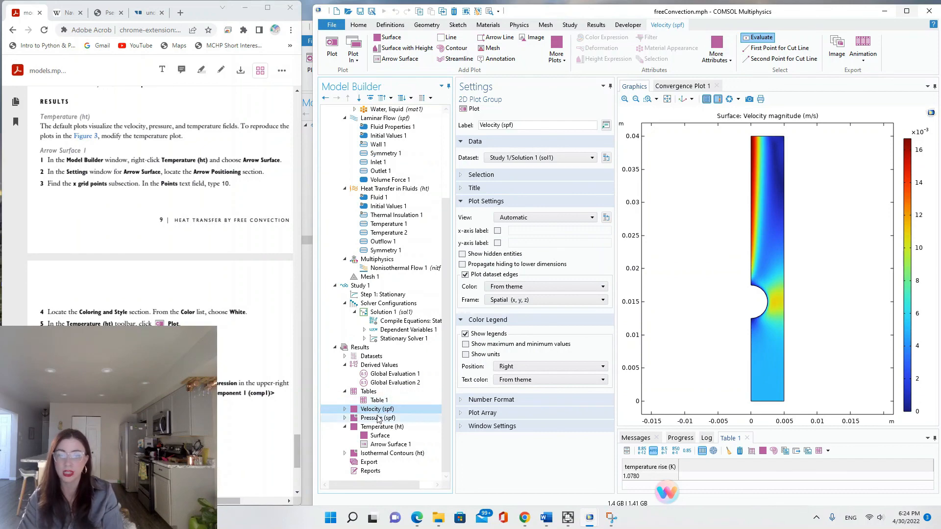
click(377, 417)
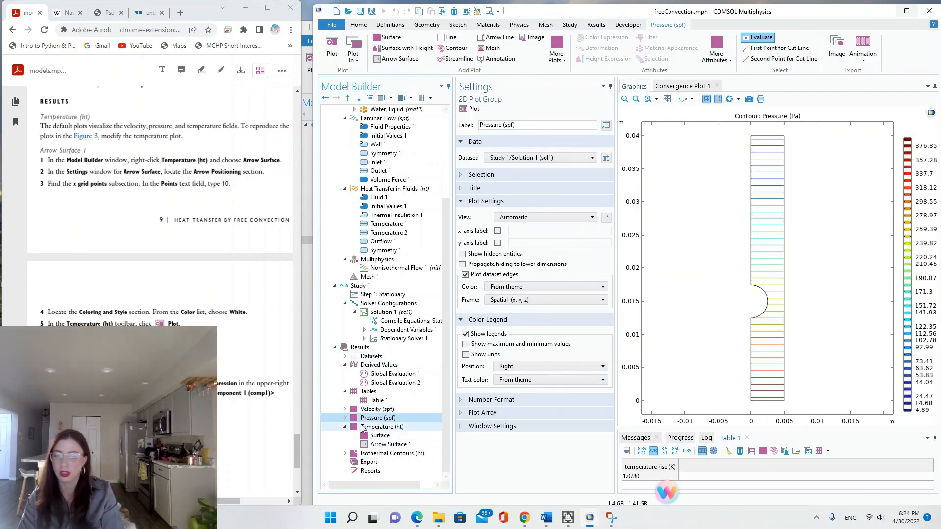
click(344, 418)
click(380, 427)
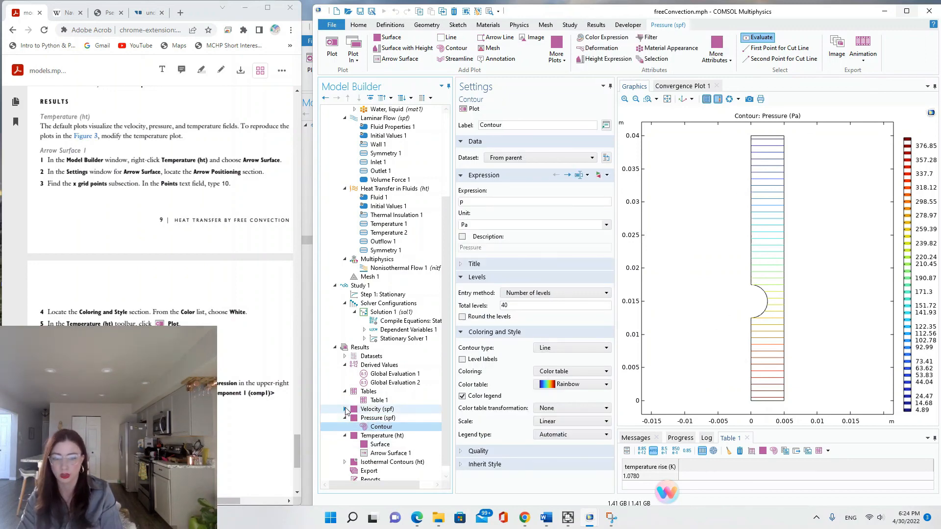
Expand the Velocity (spf) plot group to view its surface plot, and review the Temperature (ht) plot with its velocity arrows.
click(345, 409)
click(377, 418)
click(391, 409)
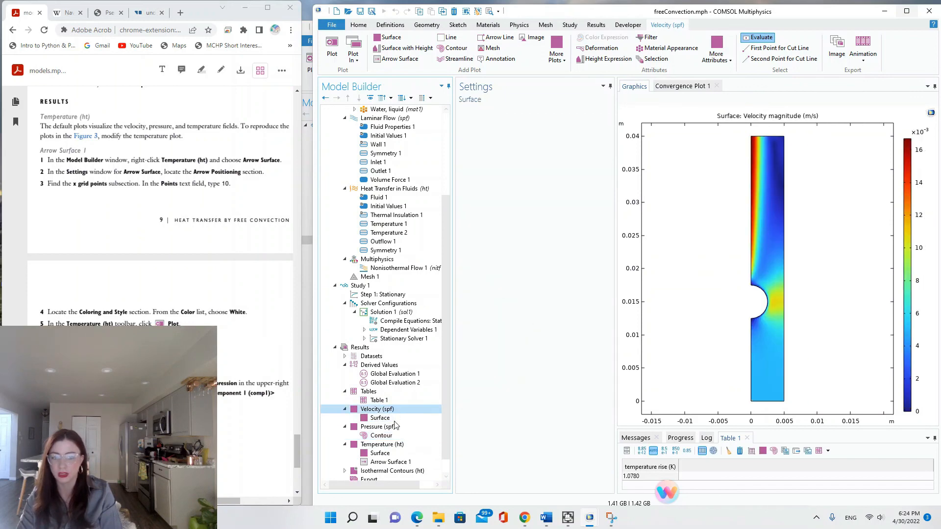
click(386, 435)
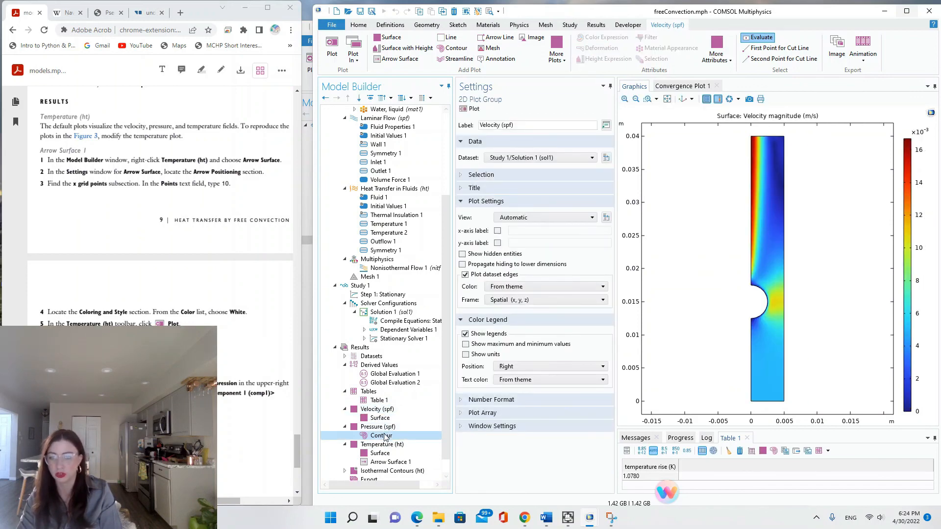
click(390, 444)
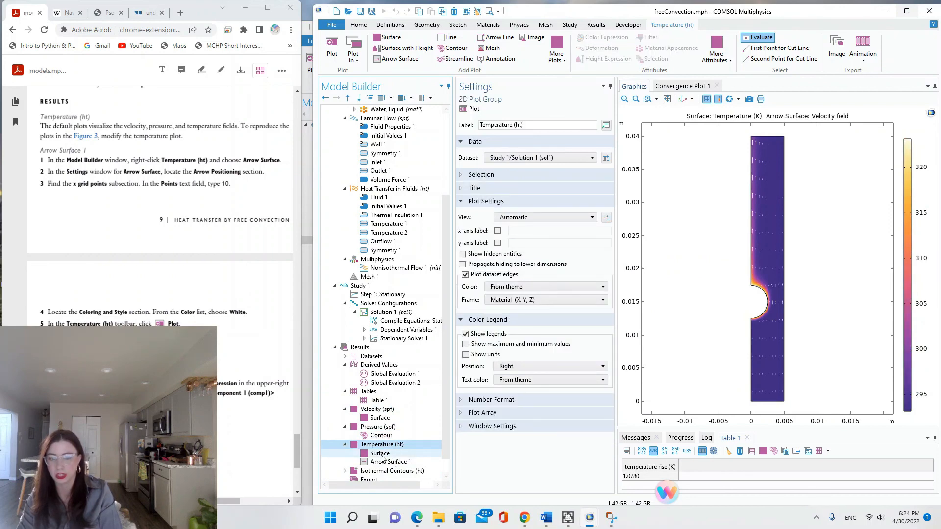
click(382, 454)
click(385, 462)
Examine the Isothermal Contours (ht) plot and the settings of its temperature contour.
click(386, 471)
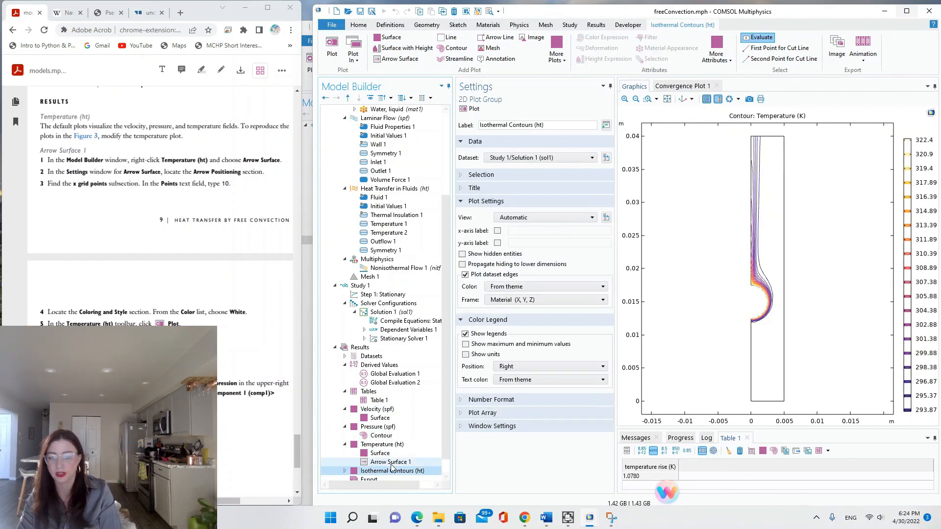
click(346, 472)
scroll(376, 456, down, 1)
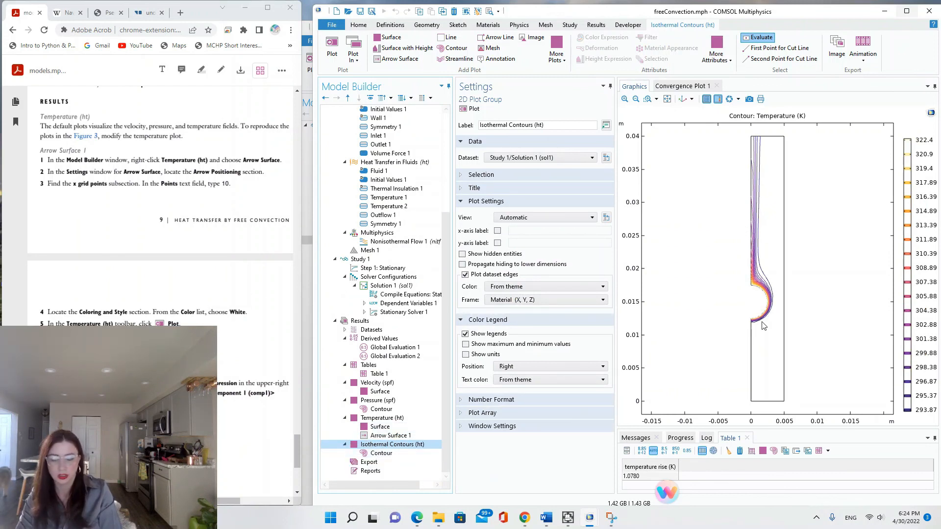
click(372, 462)
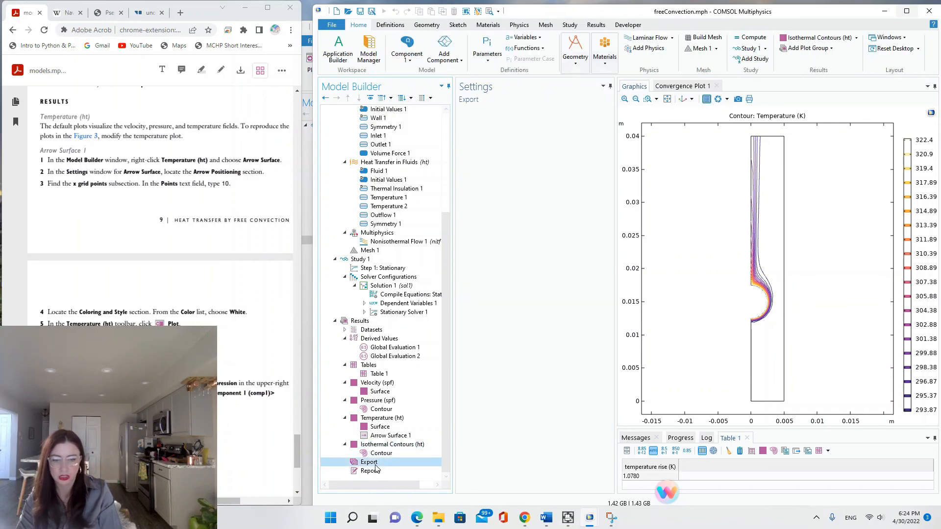
click(394, 445)
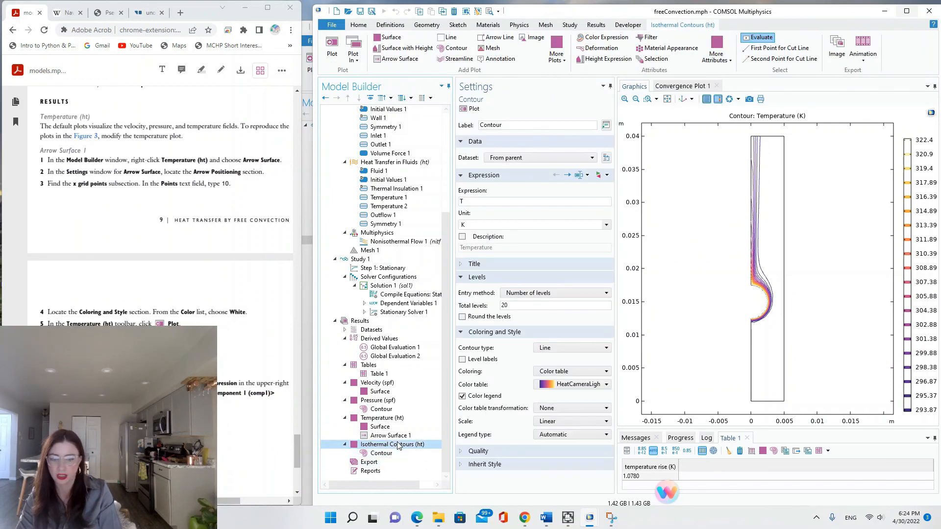
click(387, 452)
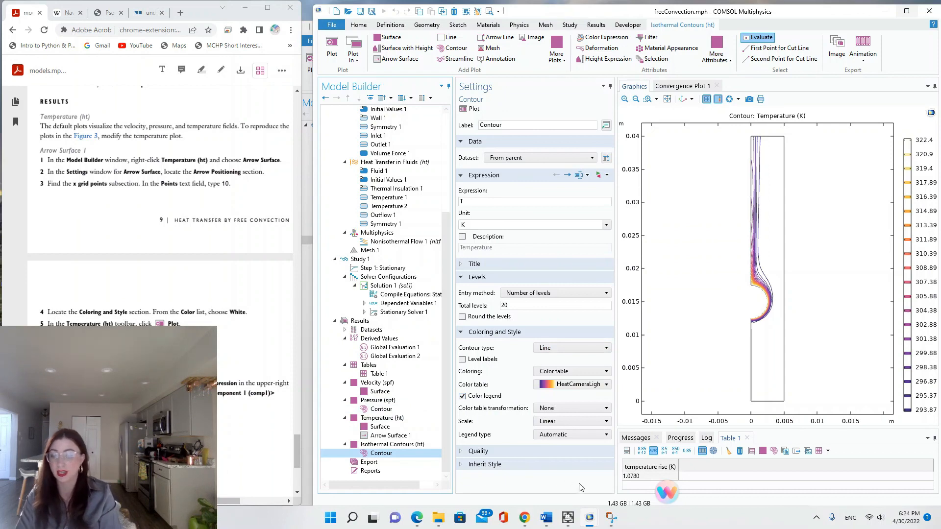
Return the PDF tutorial to its title page.
drag(296, 454, 295, 404)
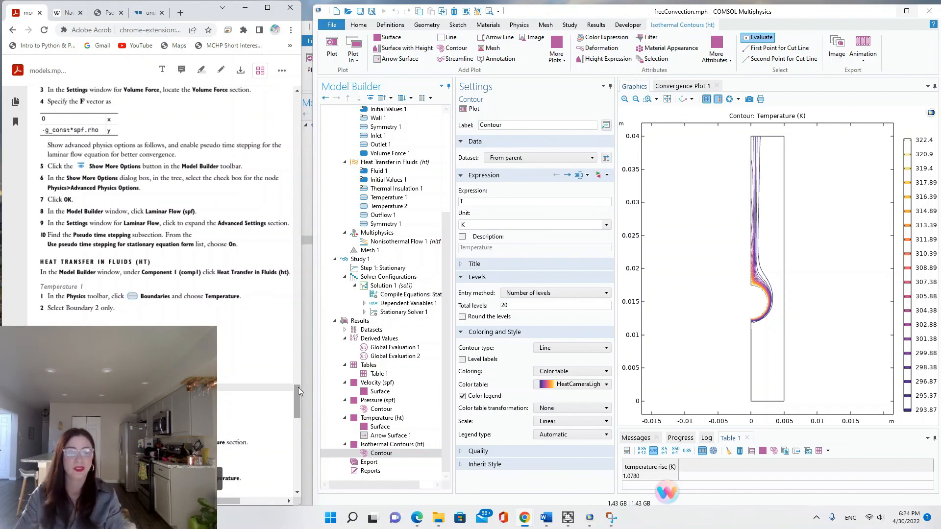
drag(300, 390, 304, 78)
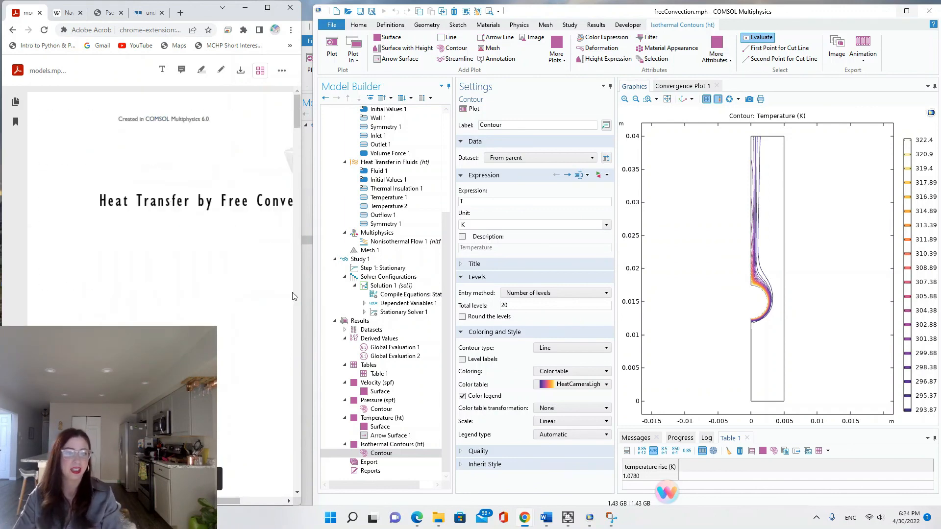